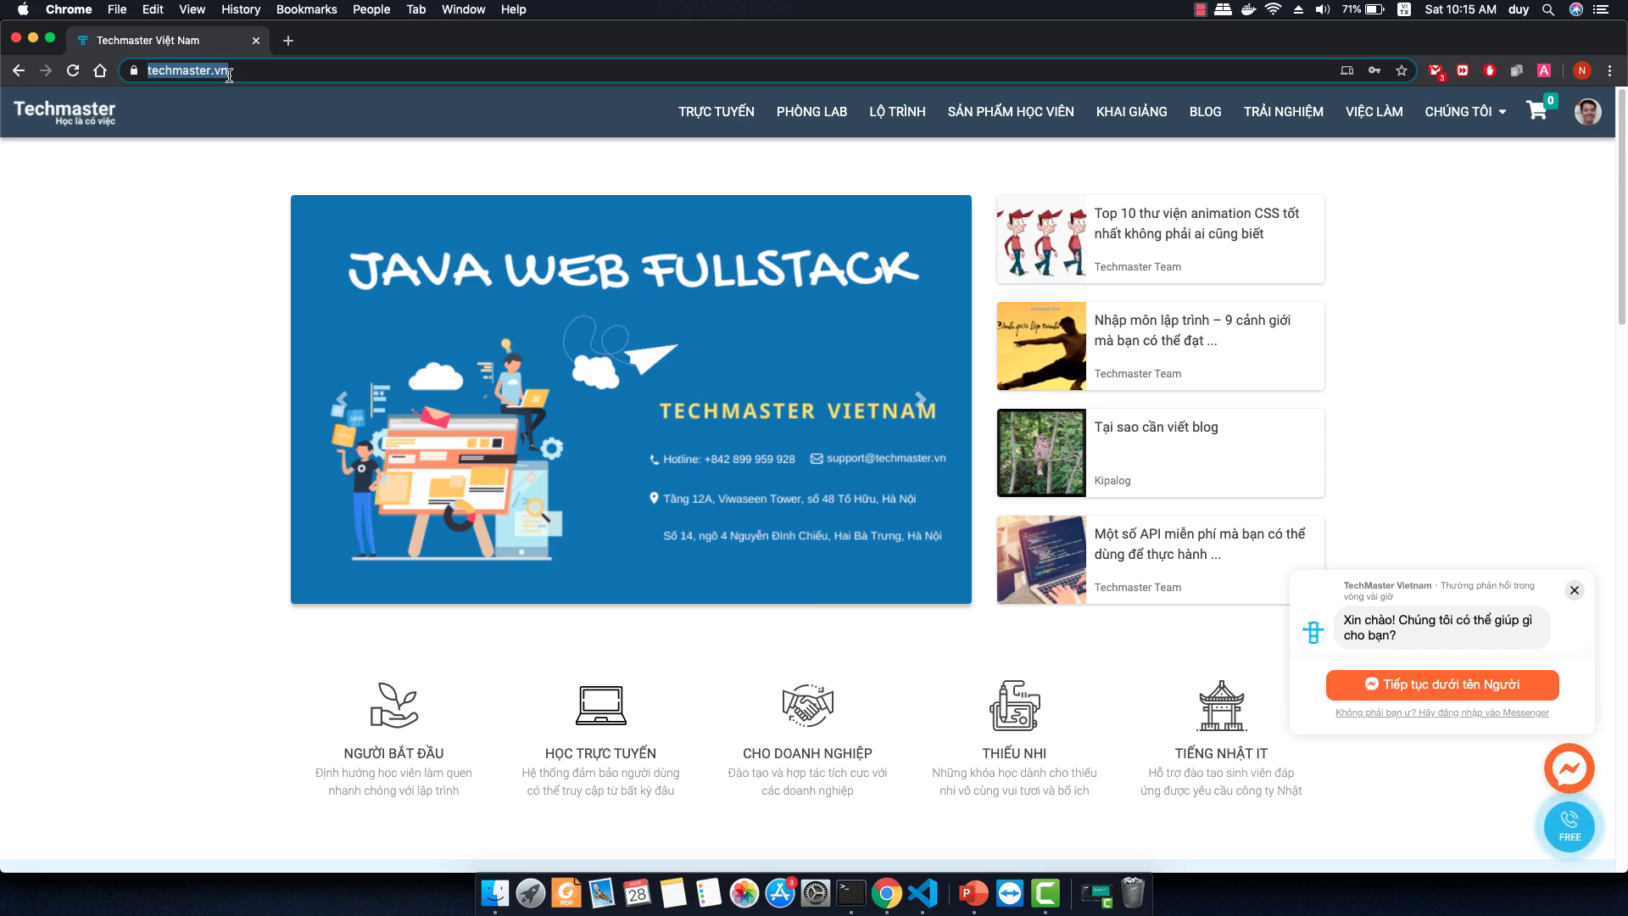
Go to the teacher's class list and open the SQL Performance Tuning 2020 course of class SQL Tuning 02 in a new tab.
click(1586, 119)
click(1555, 203)
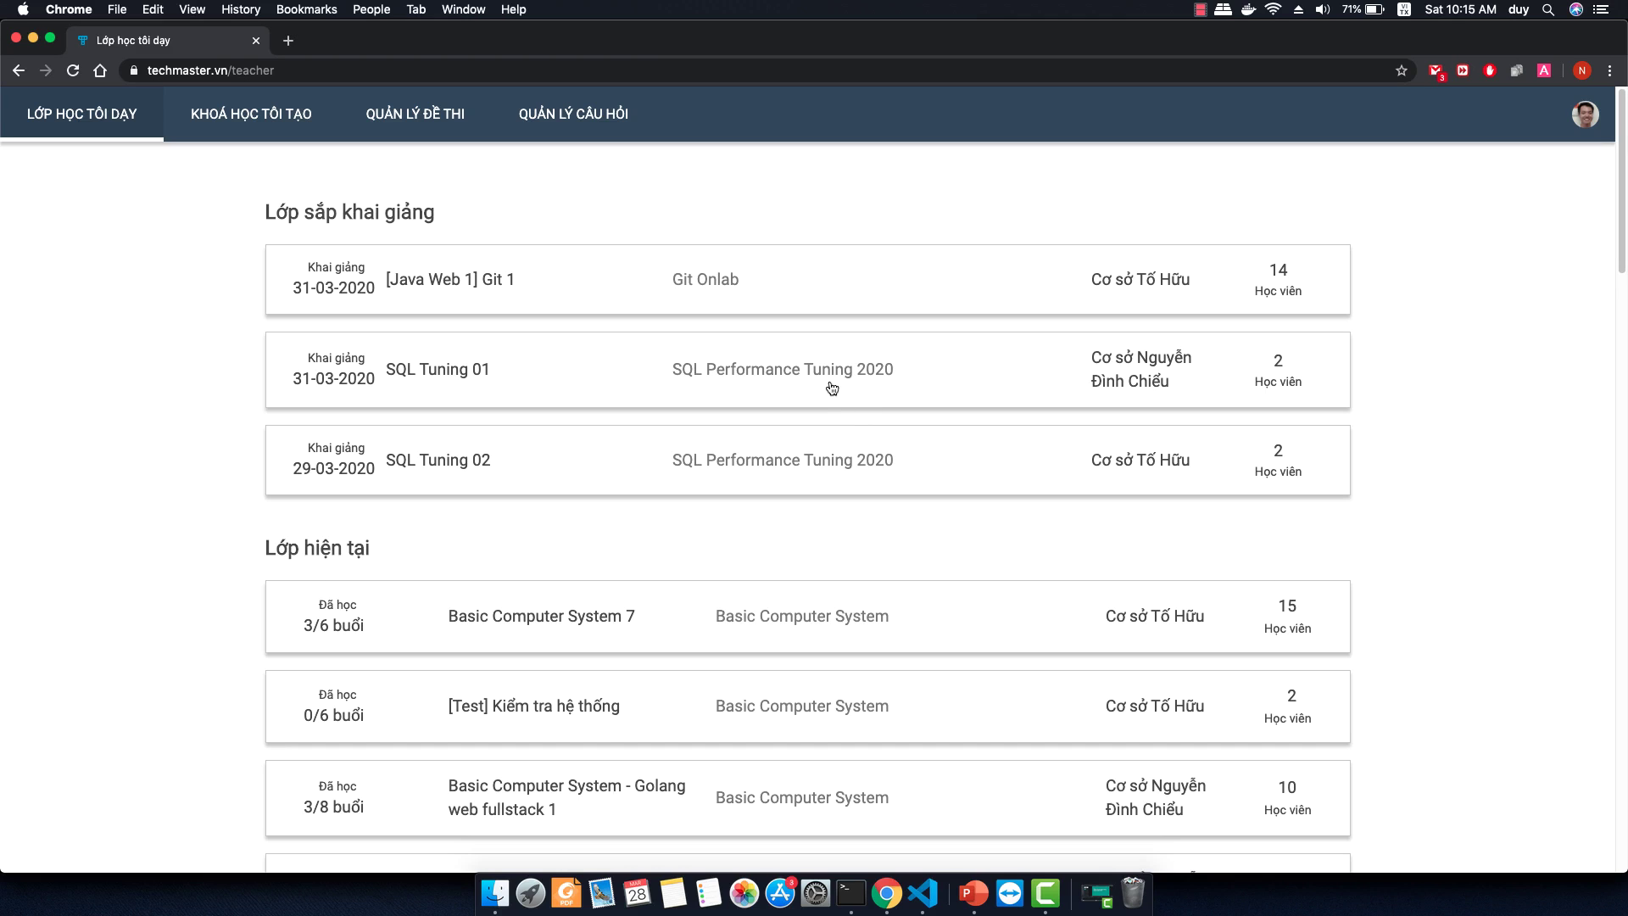
right_click(827, 465)
click(835, 467)
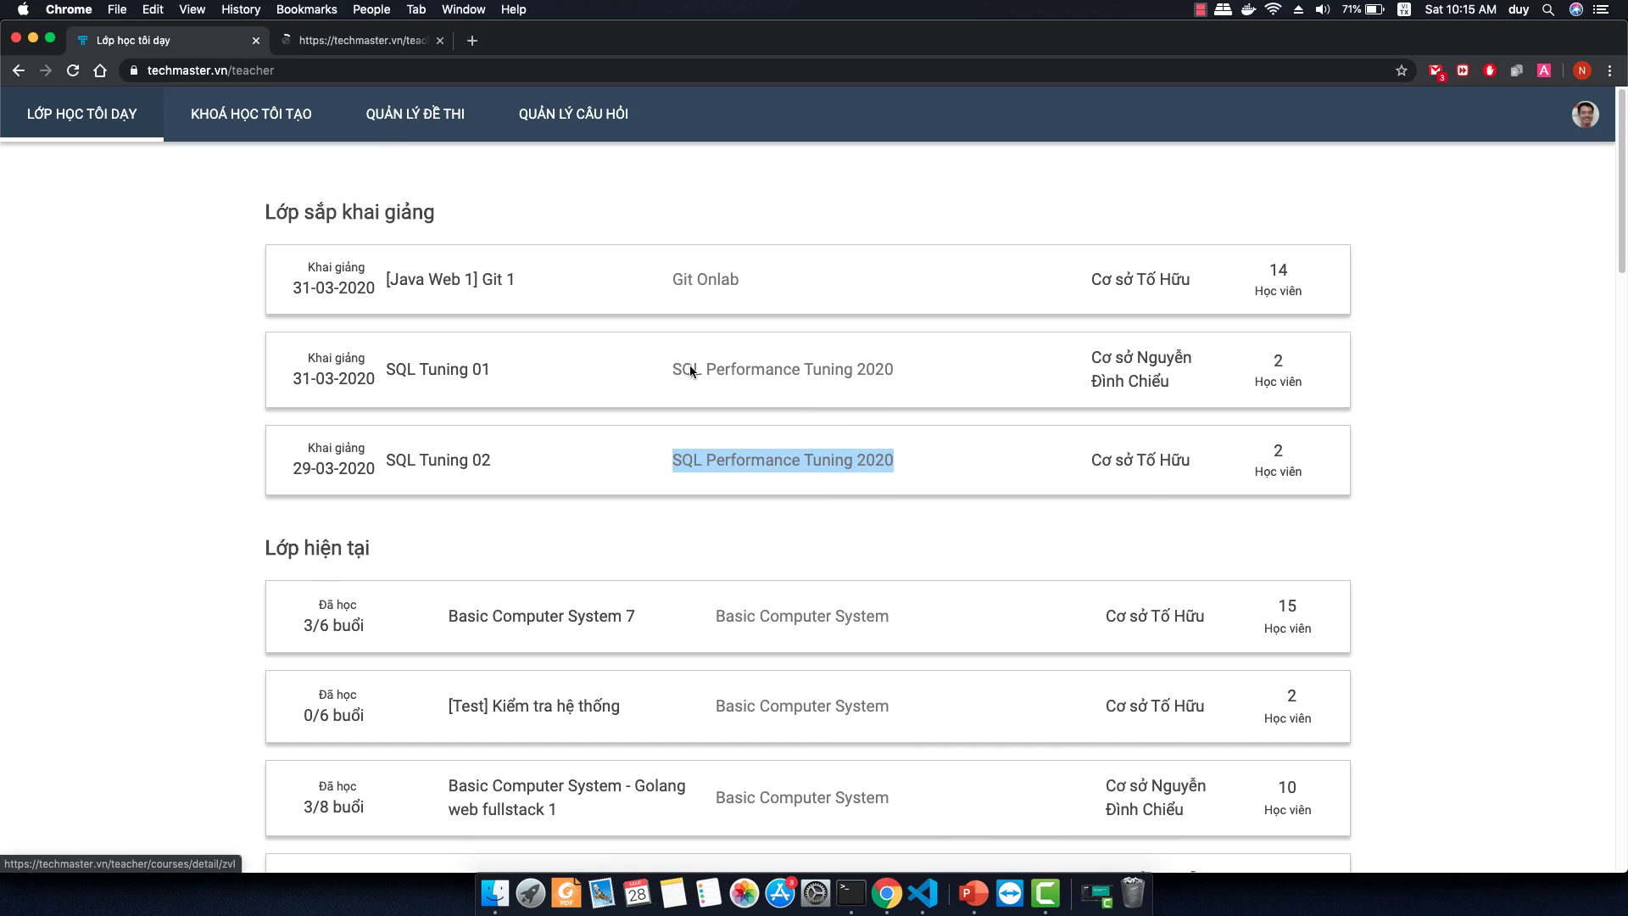
click(365, 40)
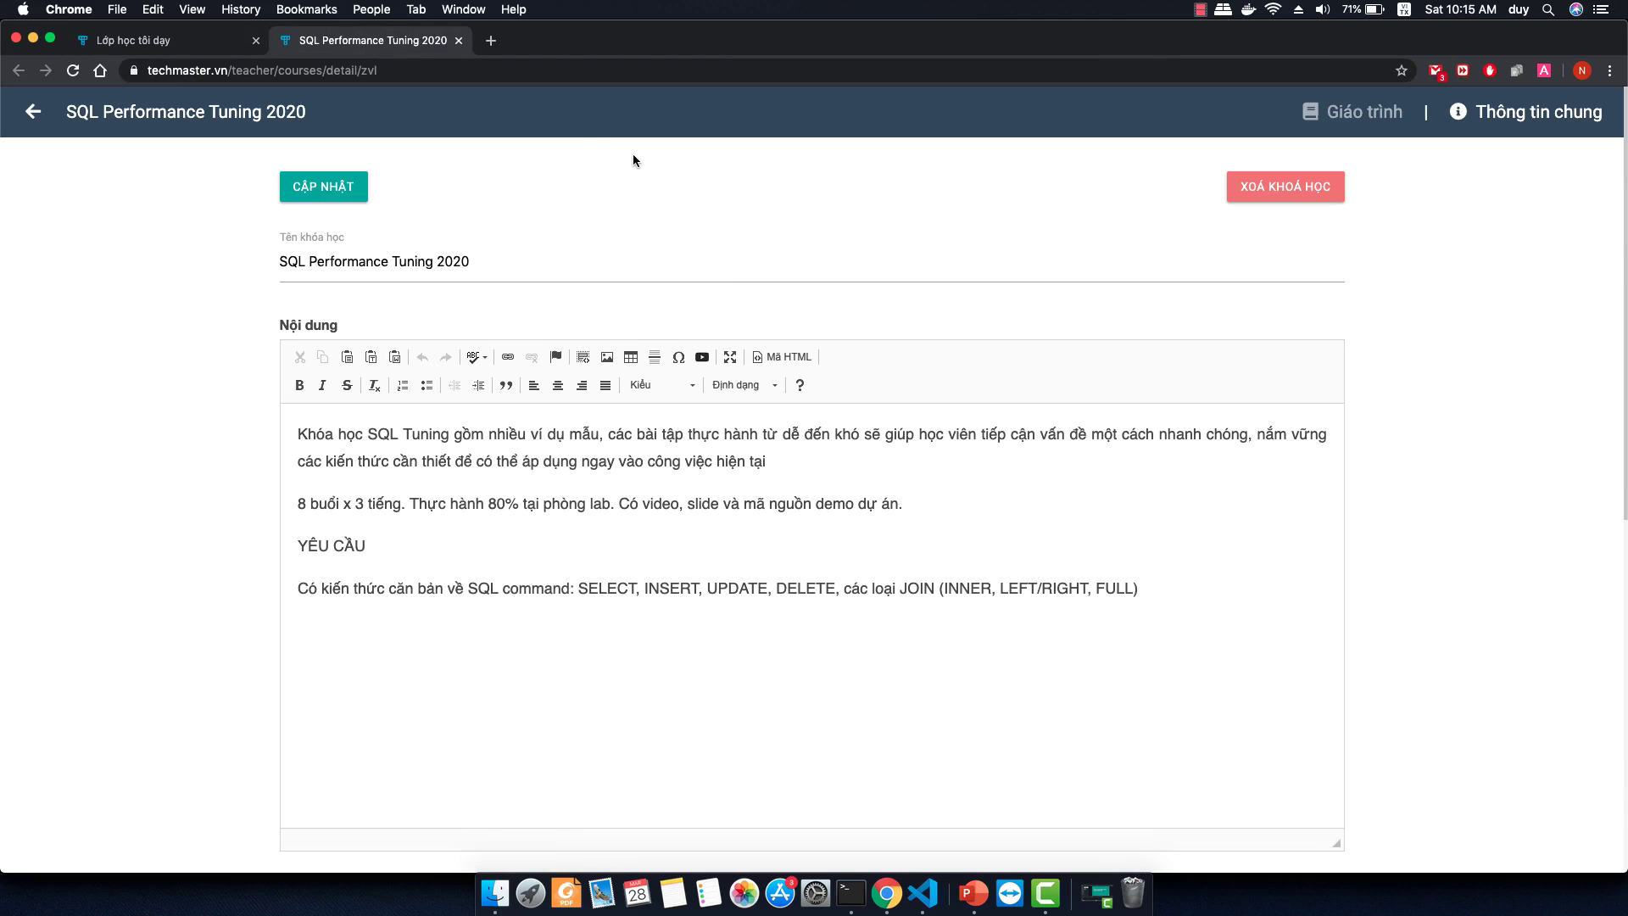
Open the course curriculum and add a new Bài tập step to the lesson "Tại sao phải thực hiện SQL Tuning".
click(1391, 112)
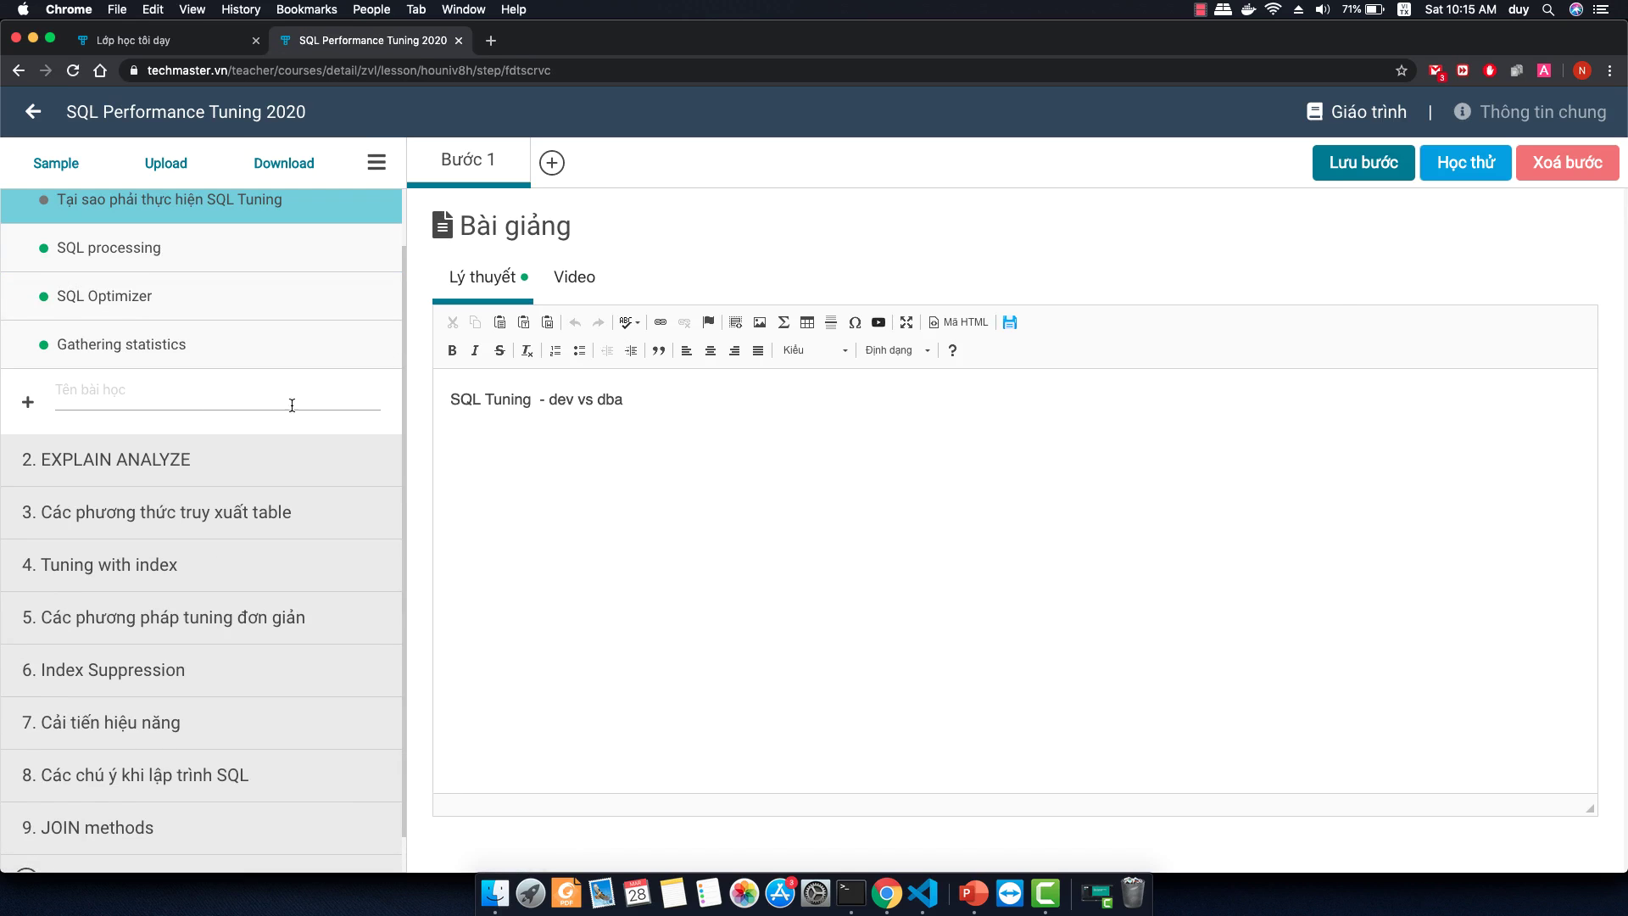
scroll(297, 403, up, 1)
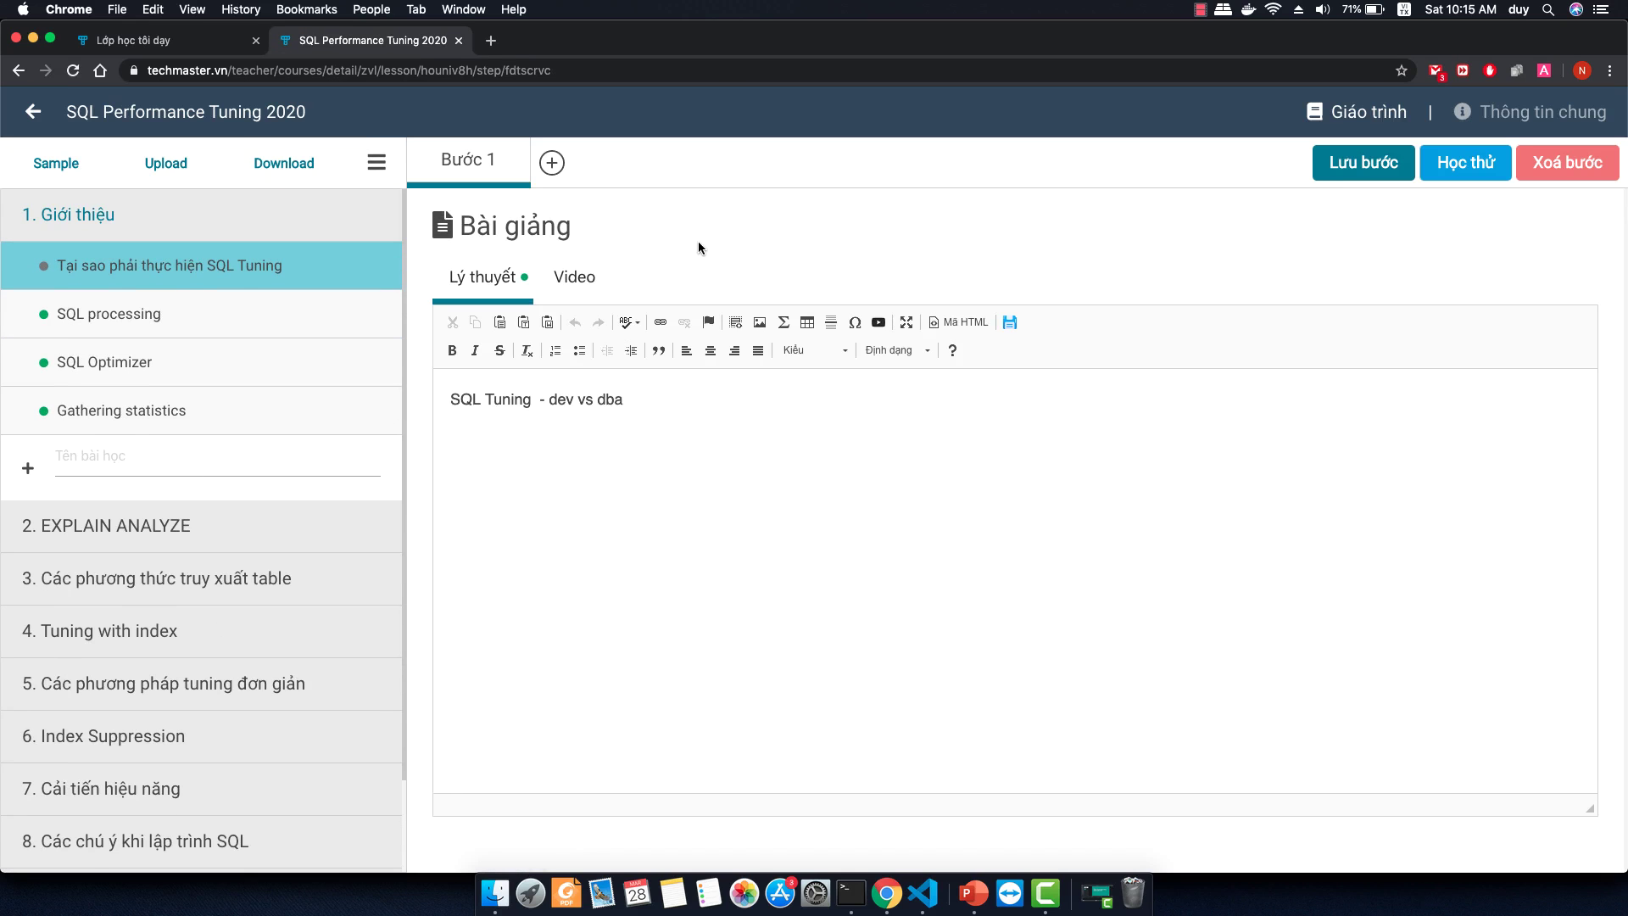
click(552, 165)
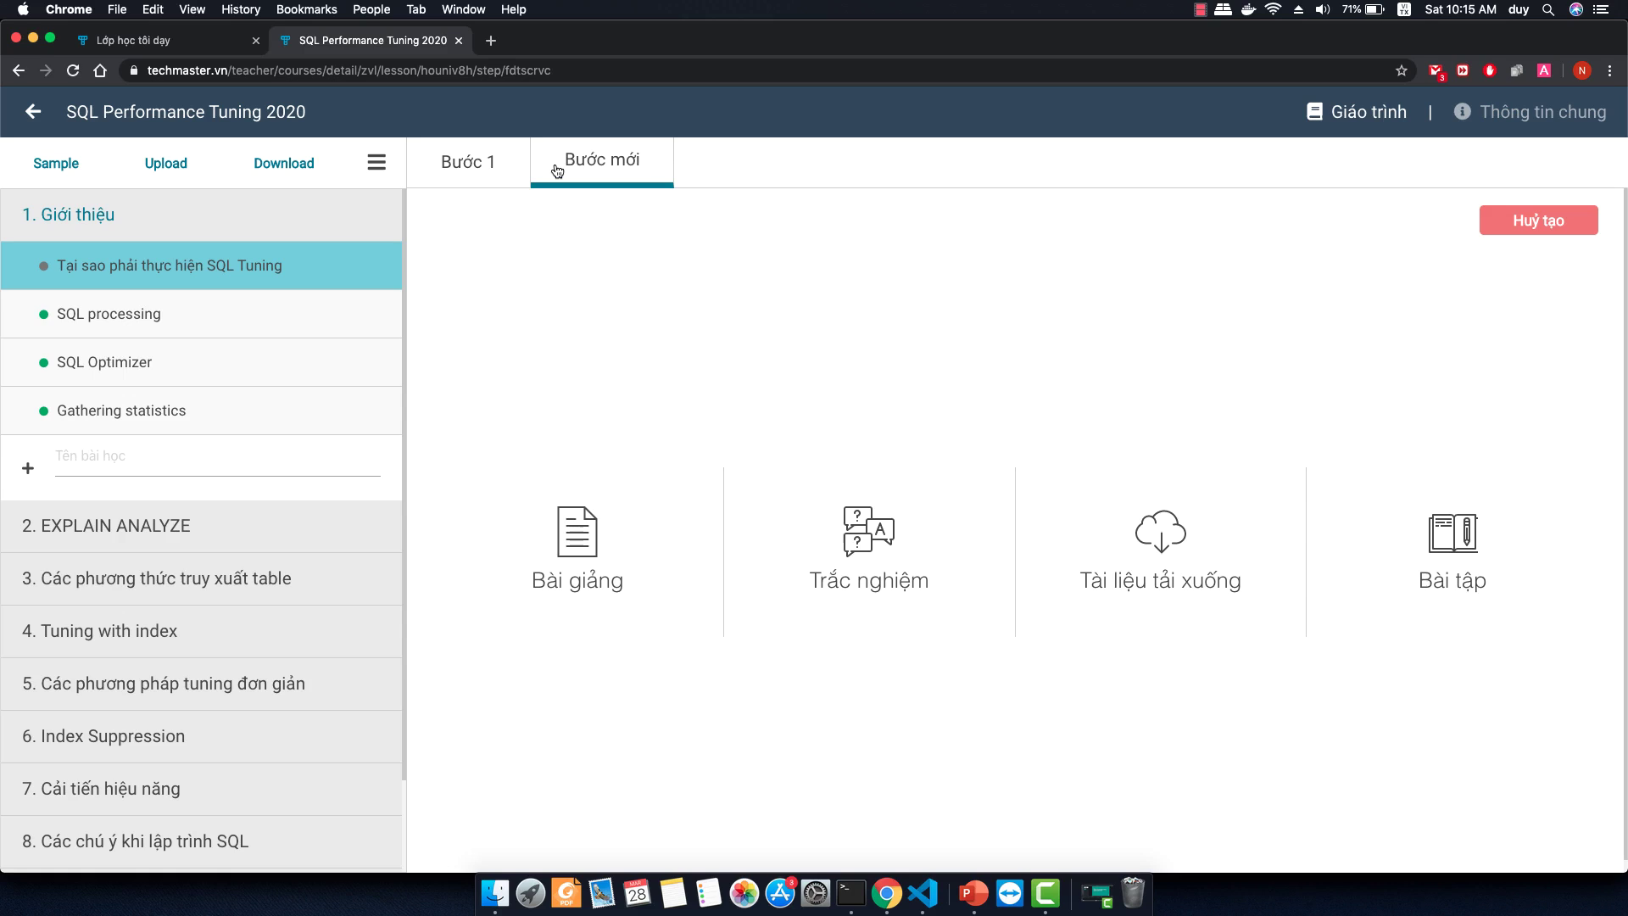
click(1472, 556)
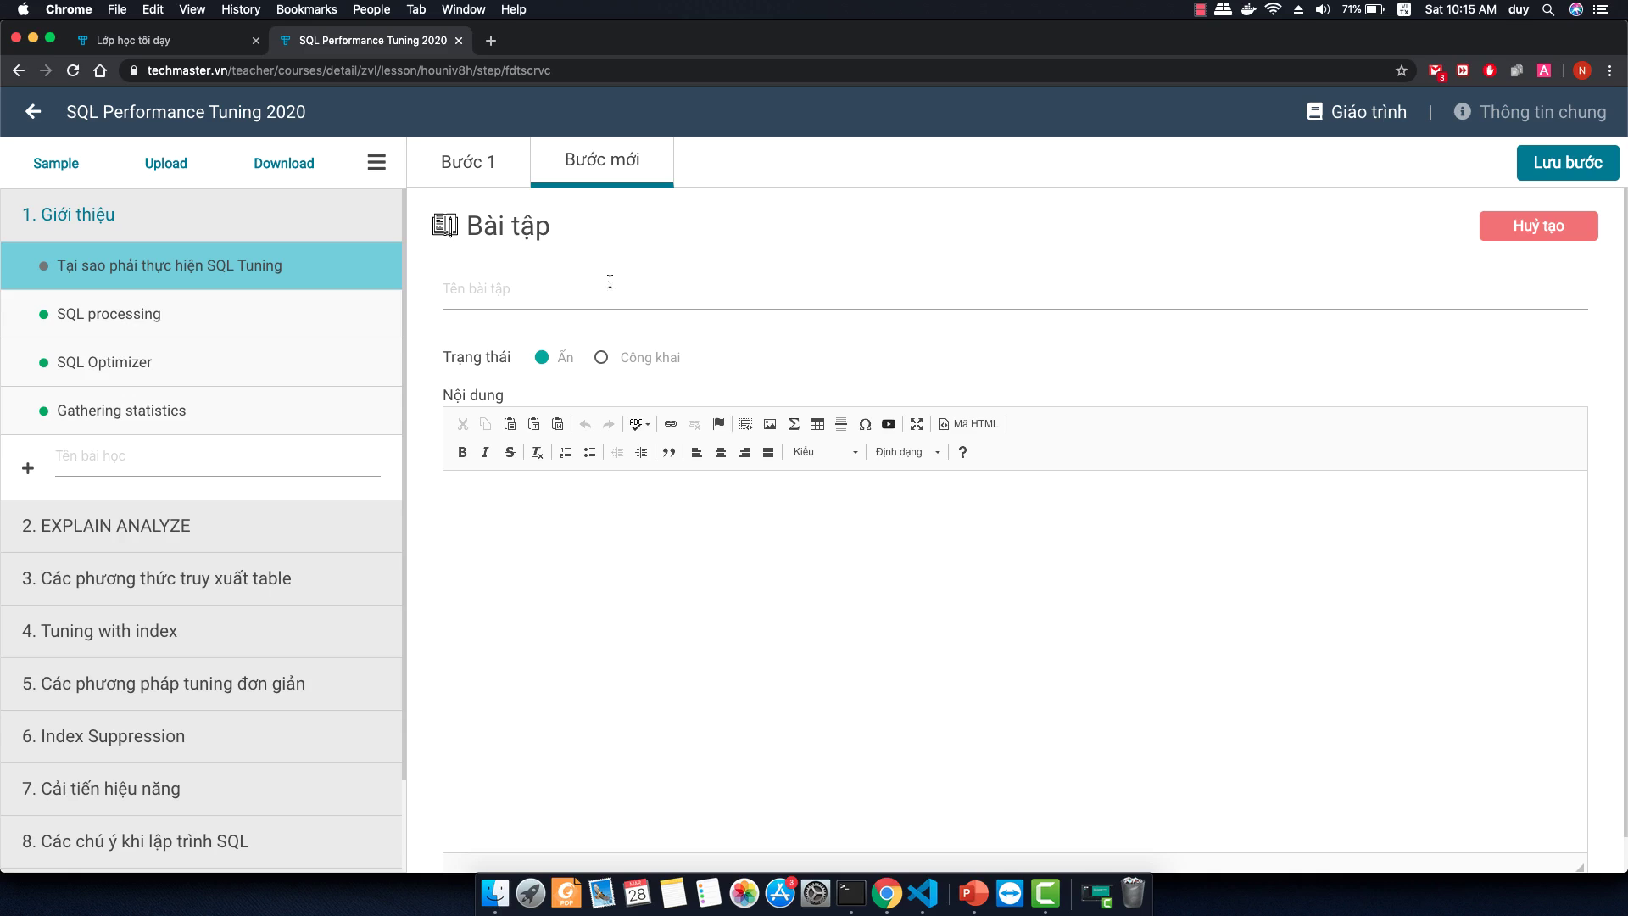
Name the exercise "Bài tập logic 01" and set its status to Công khai.
click(527, 291)
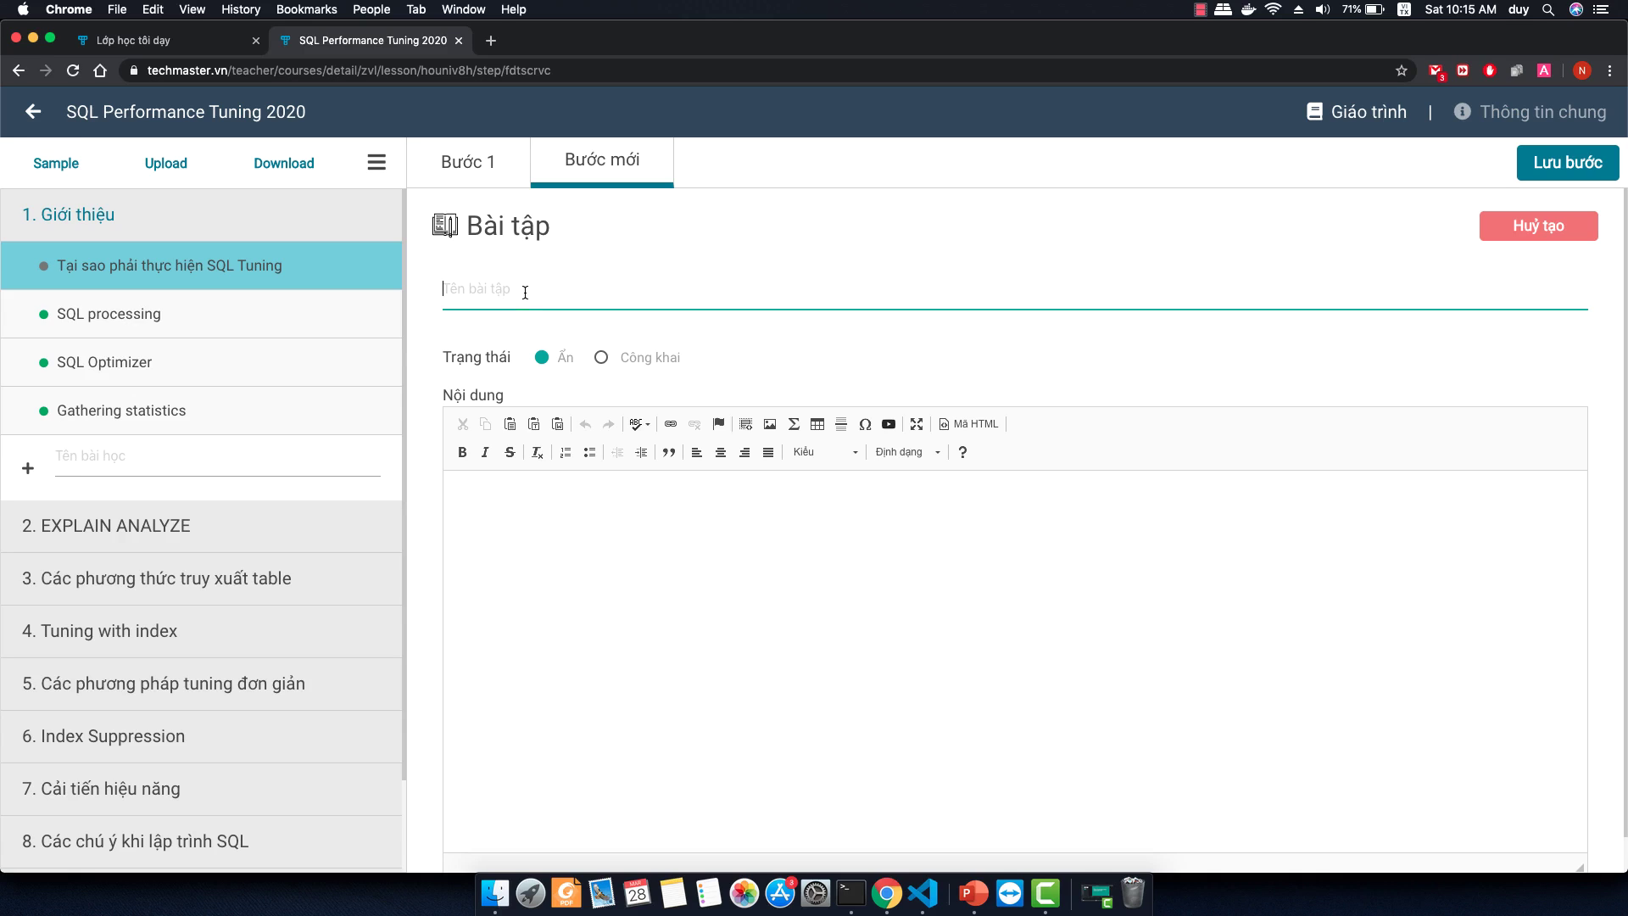
click(626, 505)
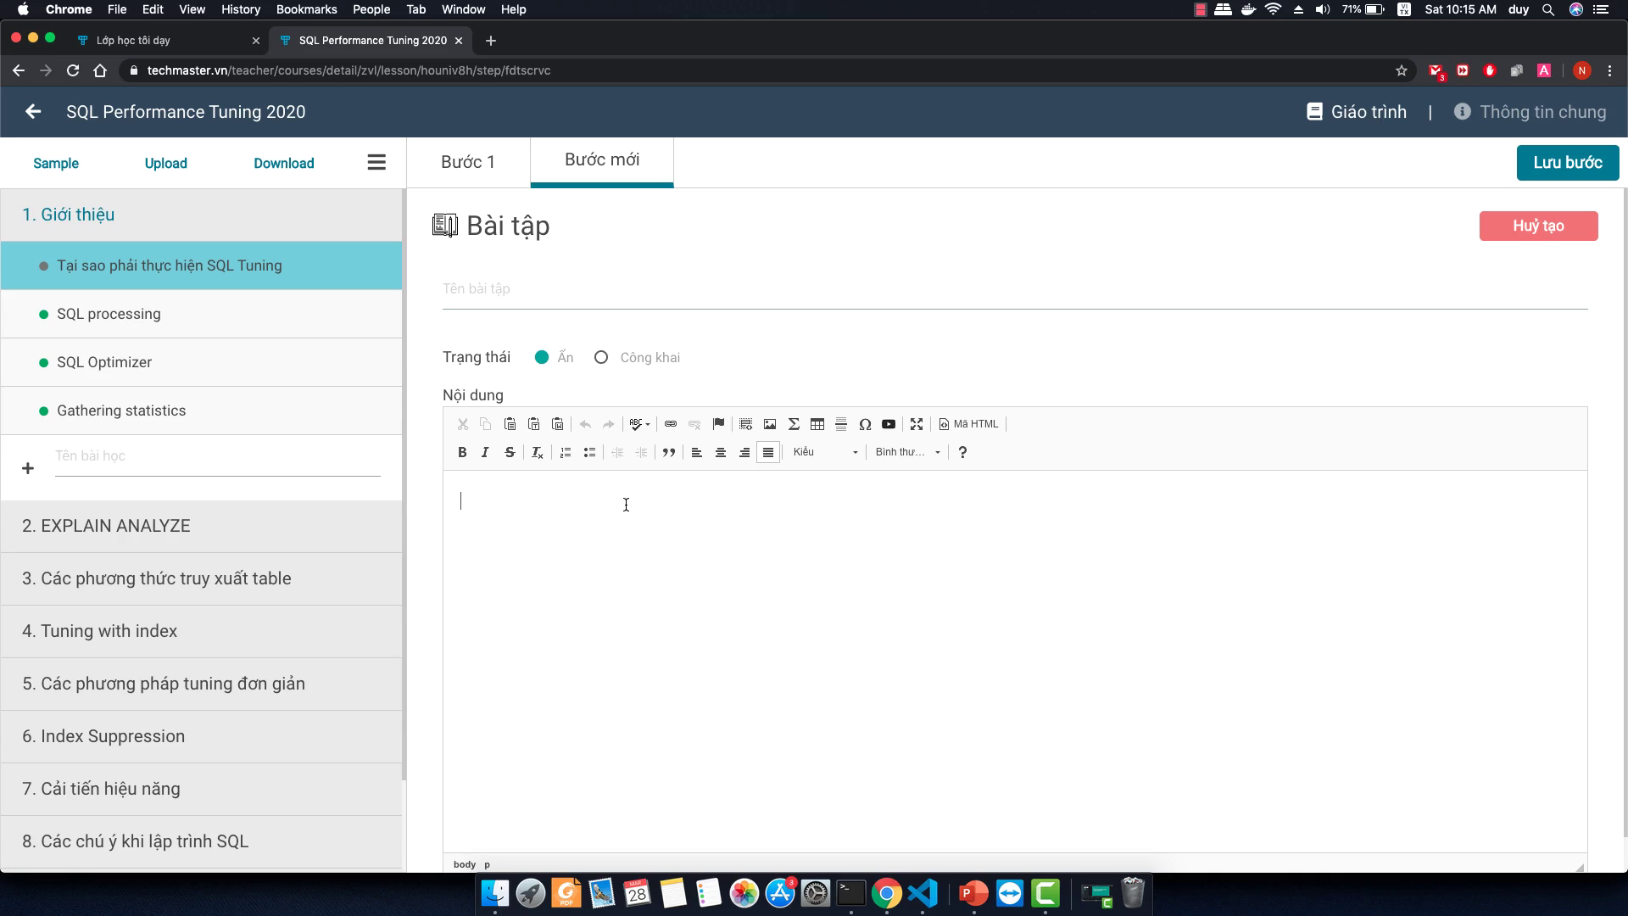
click(628, 291)
text(B)
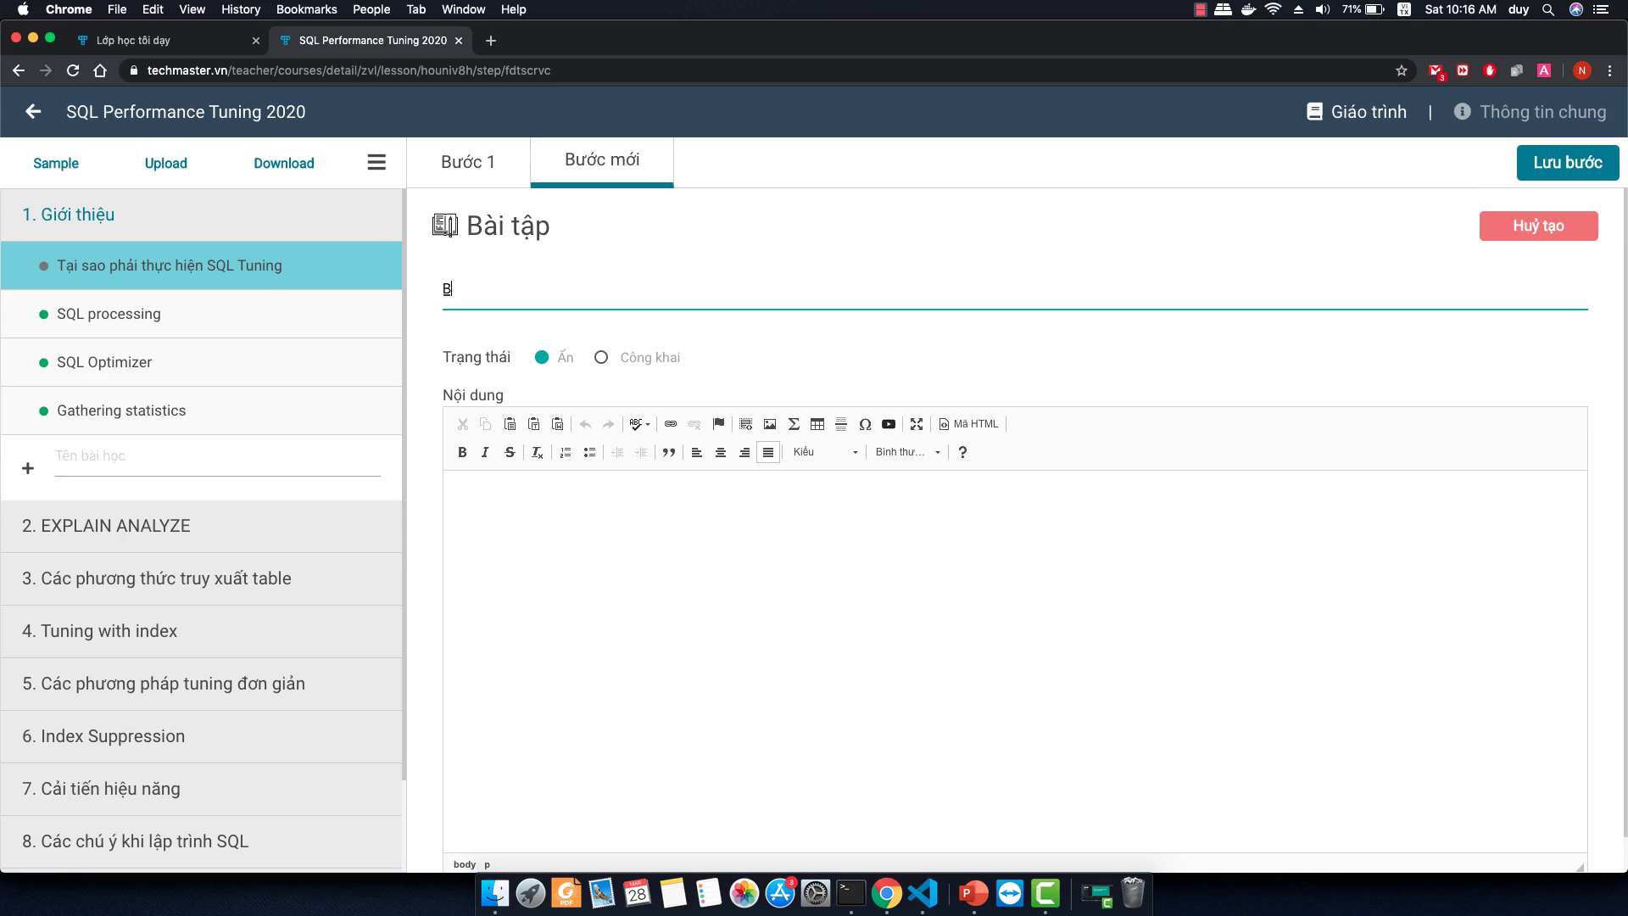
text(ài tập logic 01)
click(643, 361)
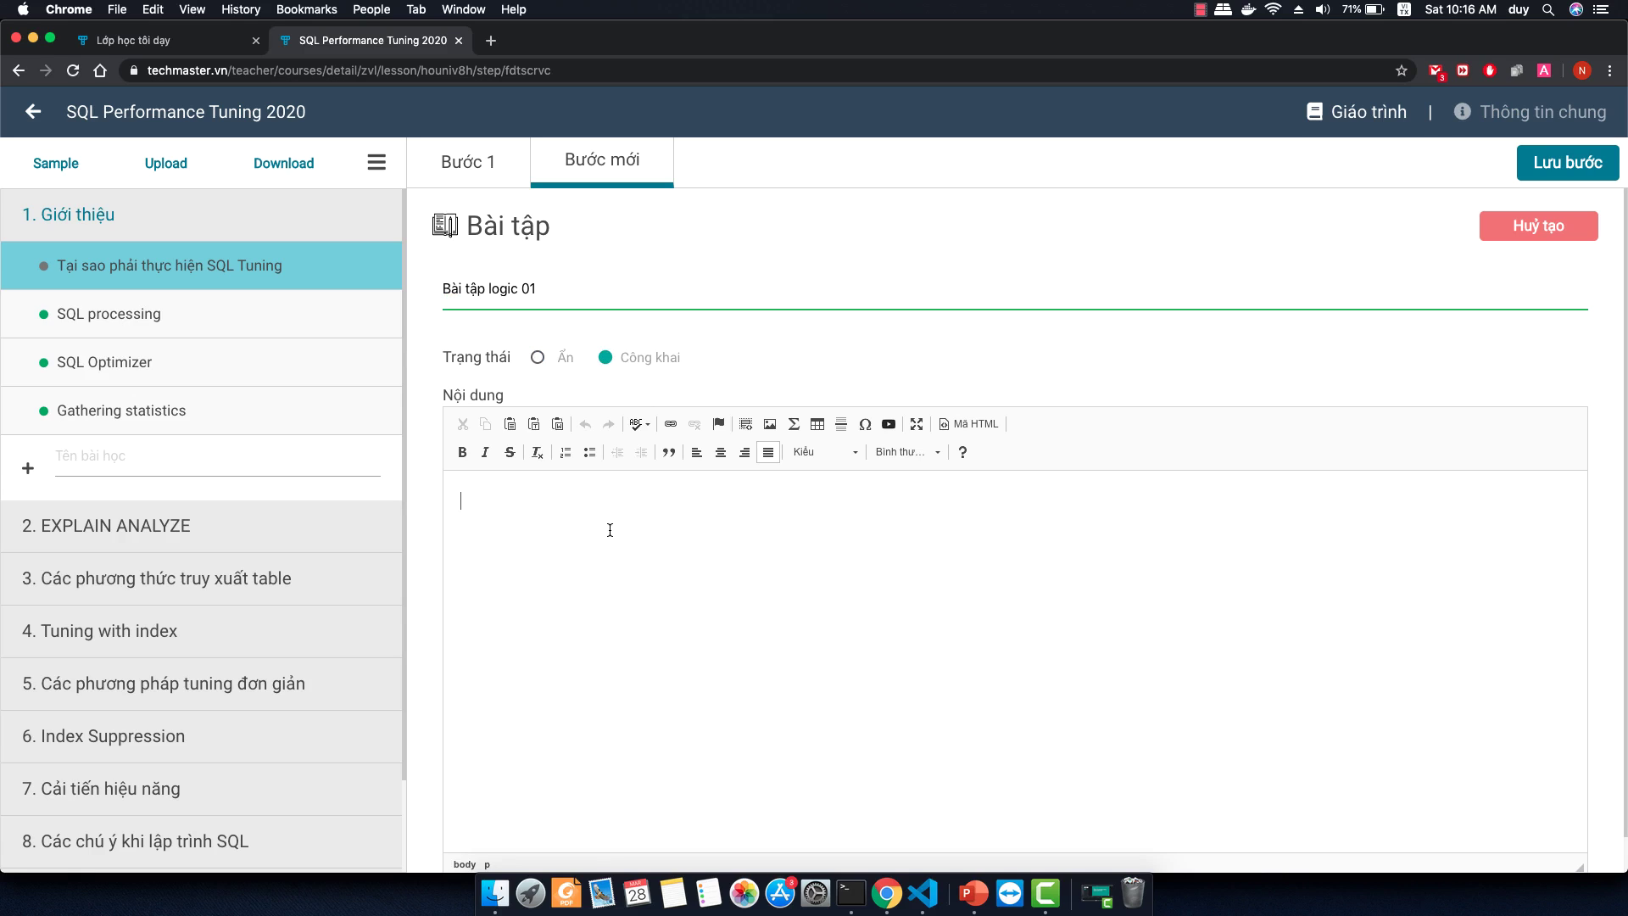
Open techmaster.vn in a new tab and search its blog for "bài tập".
click(491, 40)
text(te)
key(Return)
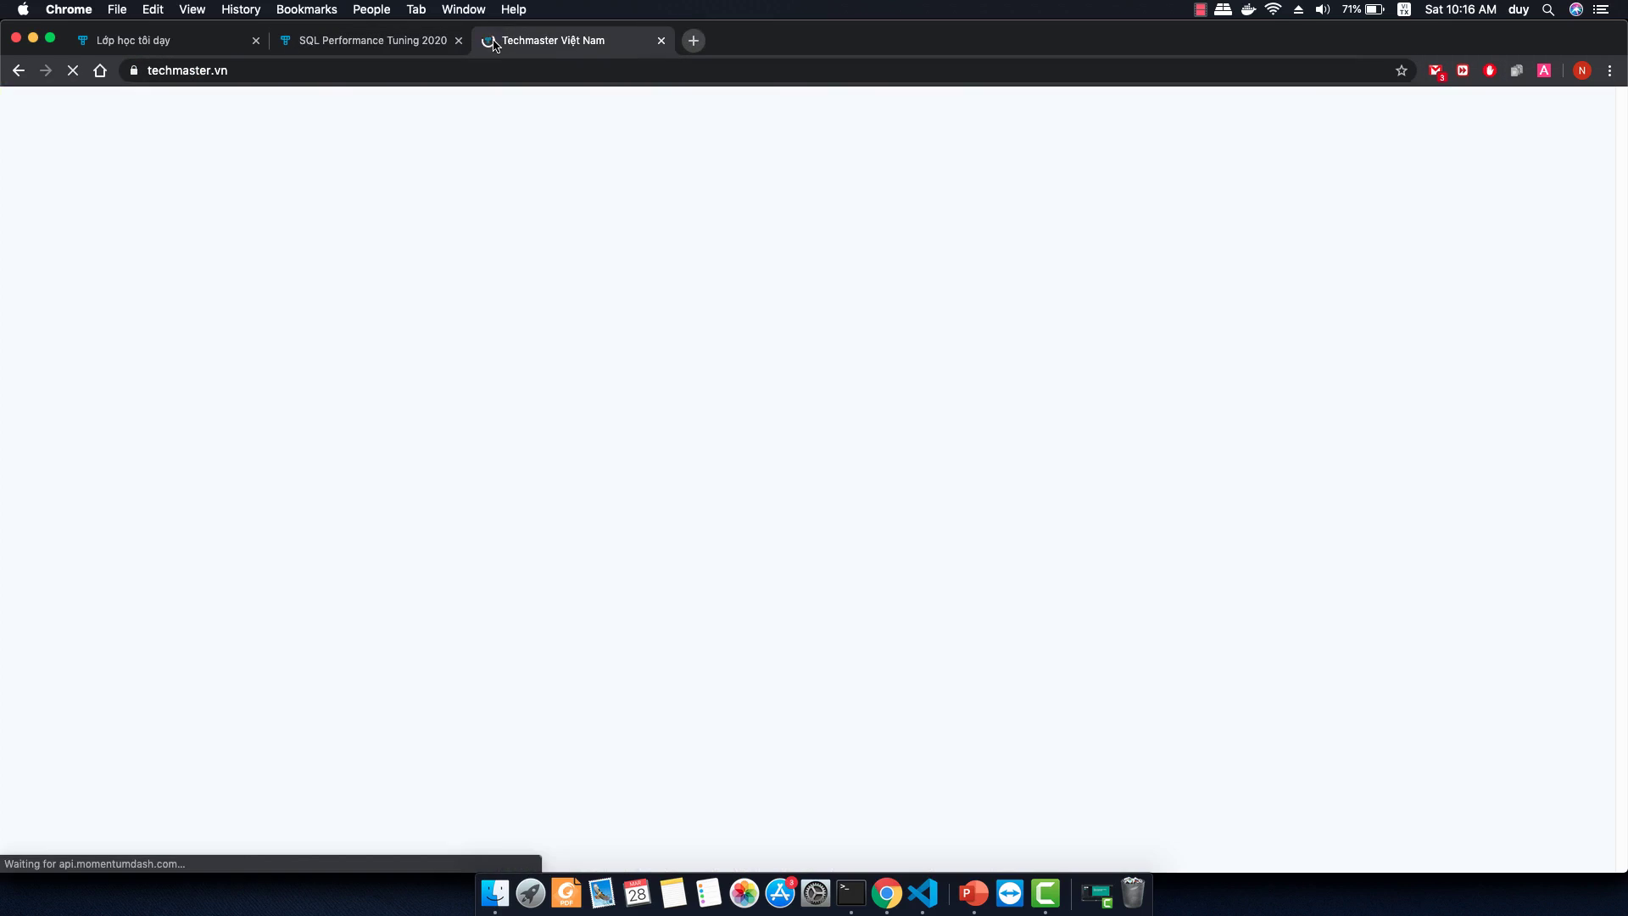
click(1205, 111)
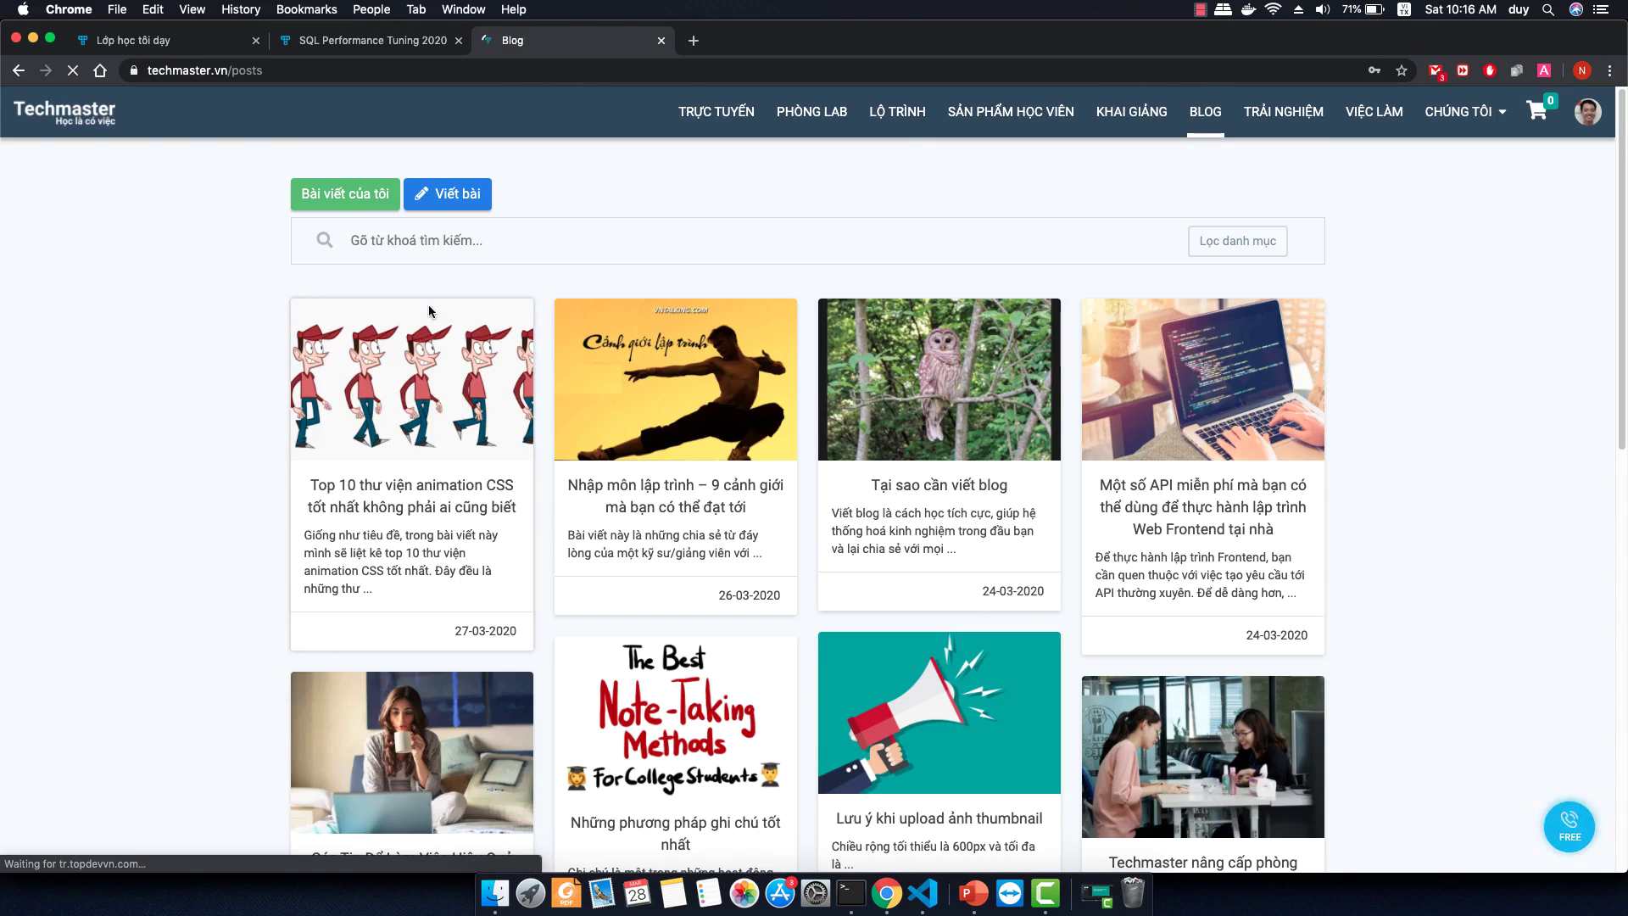
click(441, 240)
text(bài tậ)
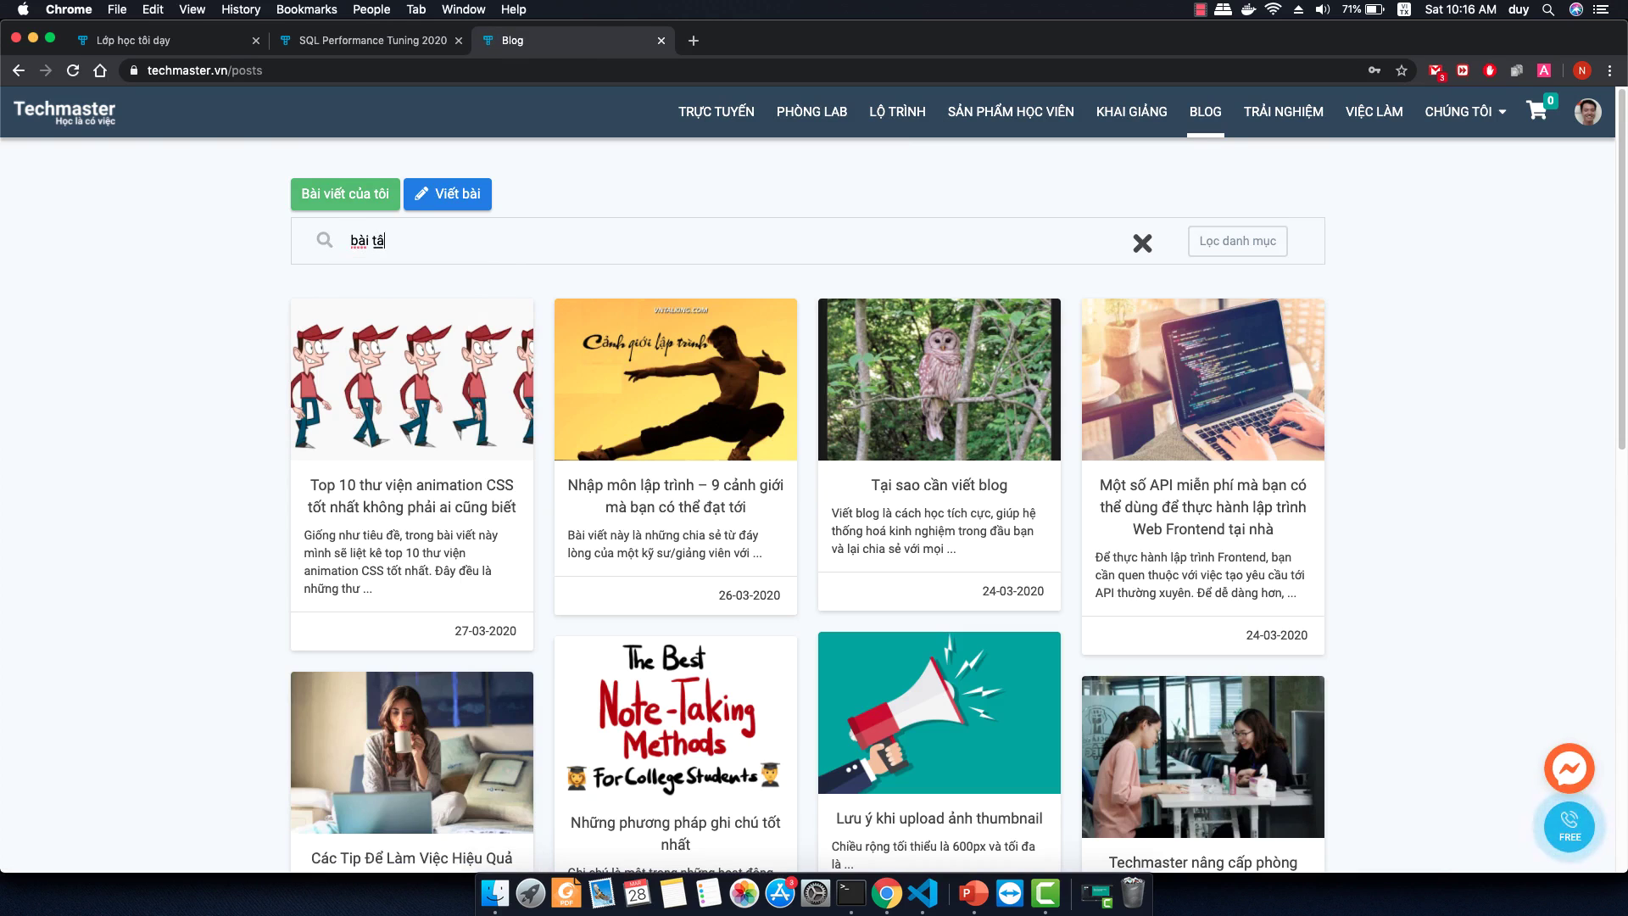
text(p)
key(Return)
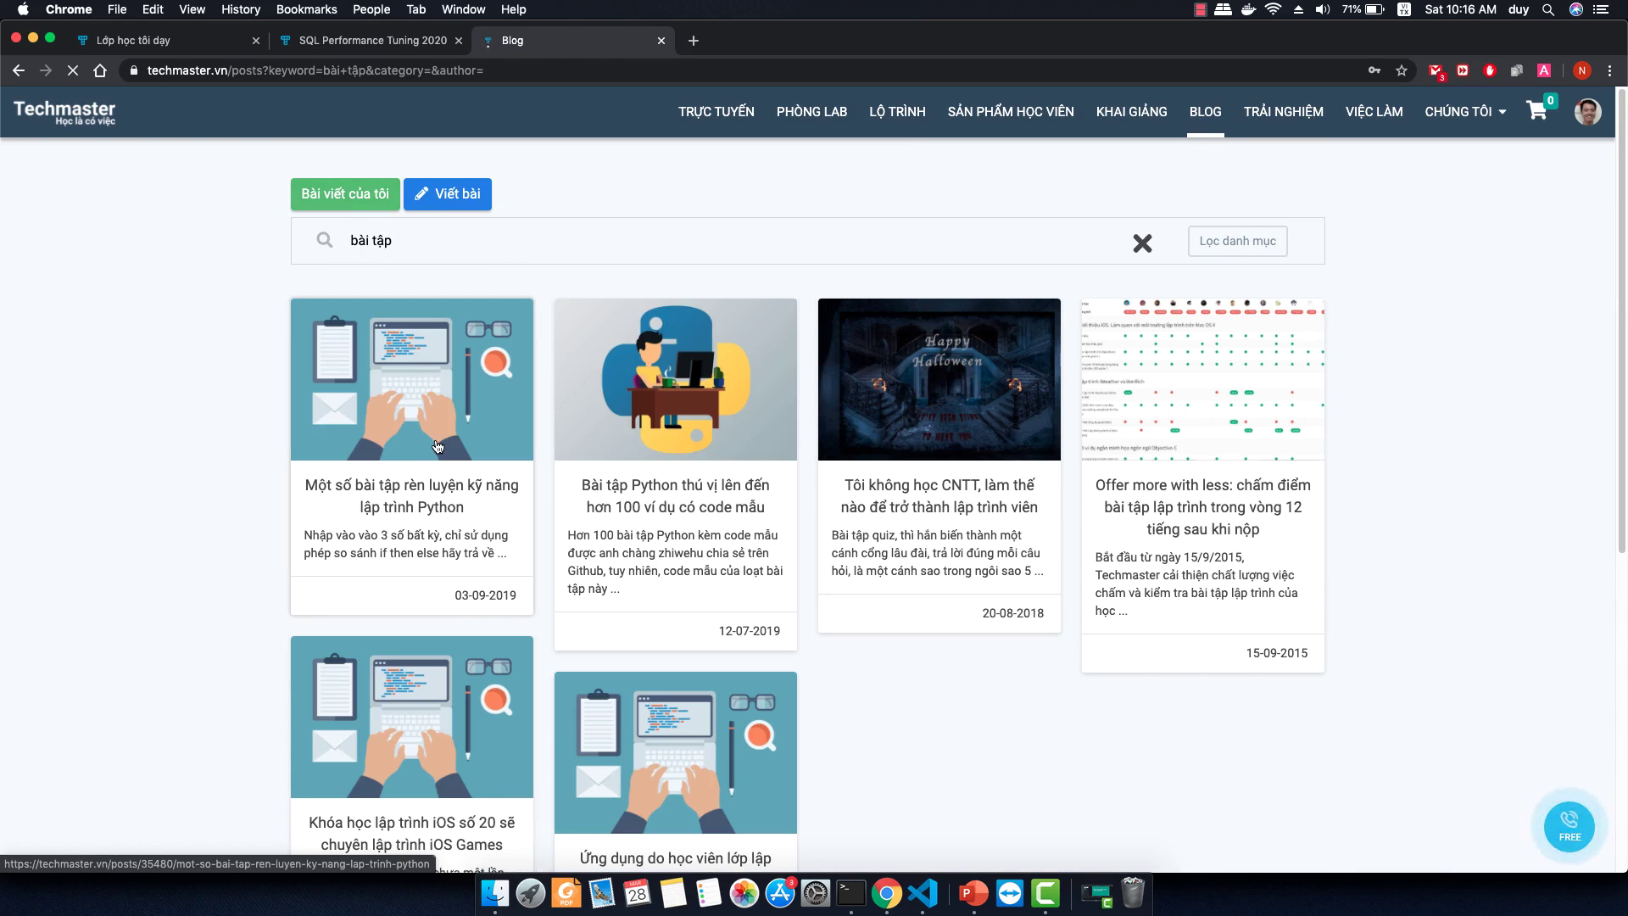
Copy Bài 01 to Bài 04 from the post "Một số bài tập rèn luyện kỹ năng lập trình Python" into the exercise's content.
click(438, 446)
drag(531, 712, 300, 405)
key(super+c)
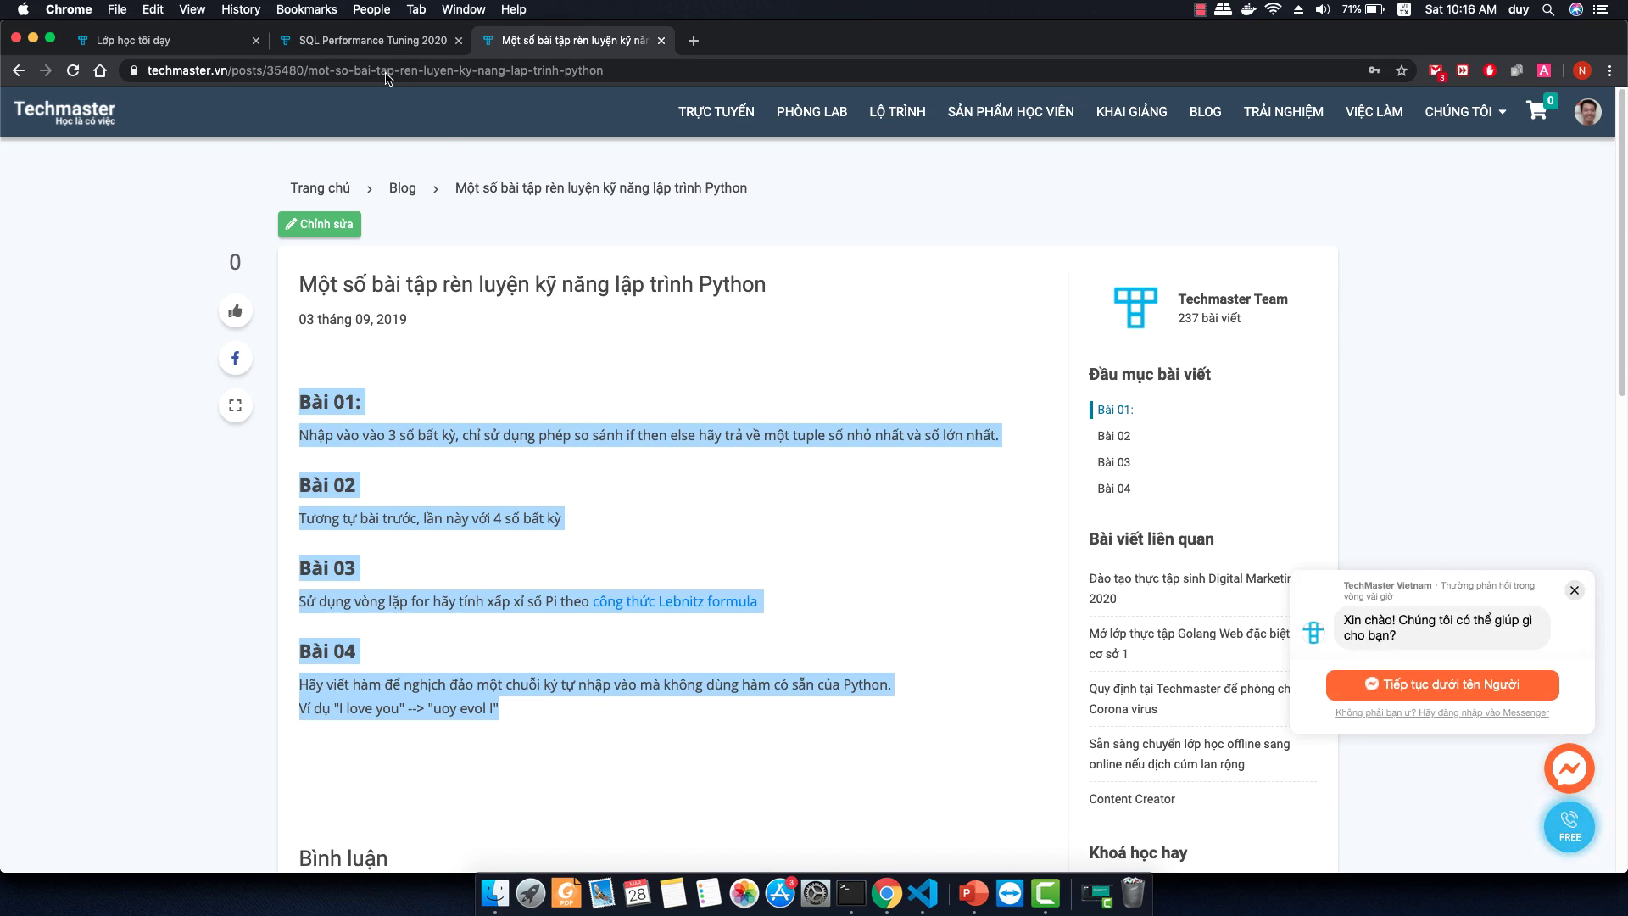
click(373, 40)
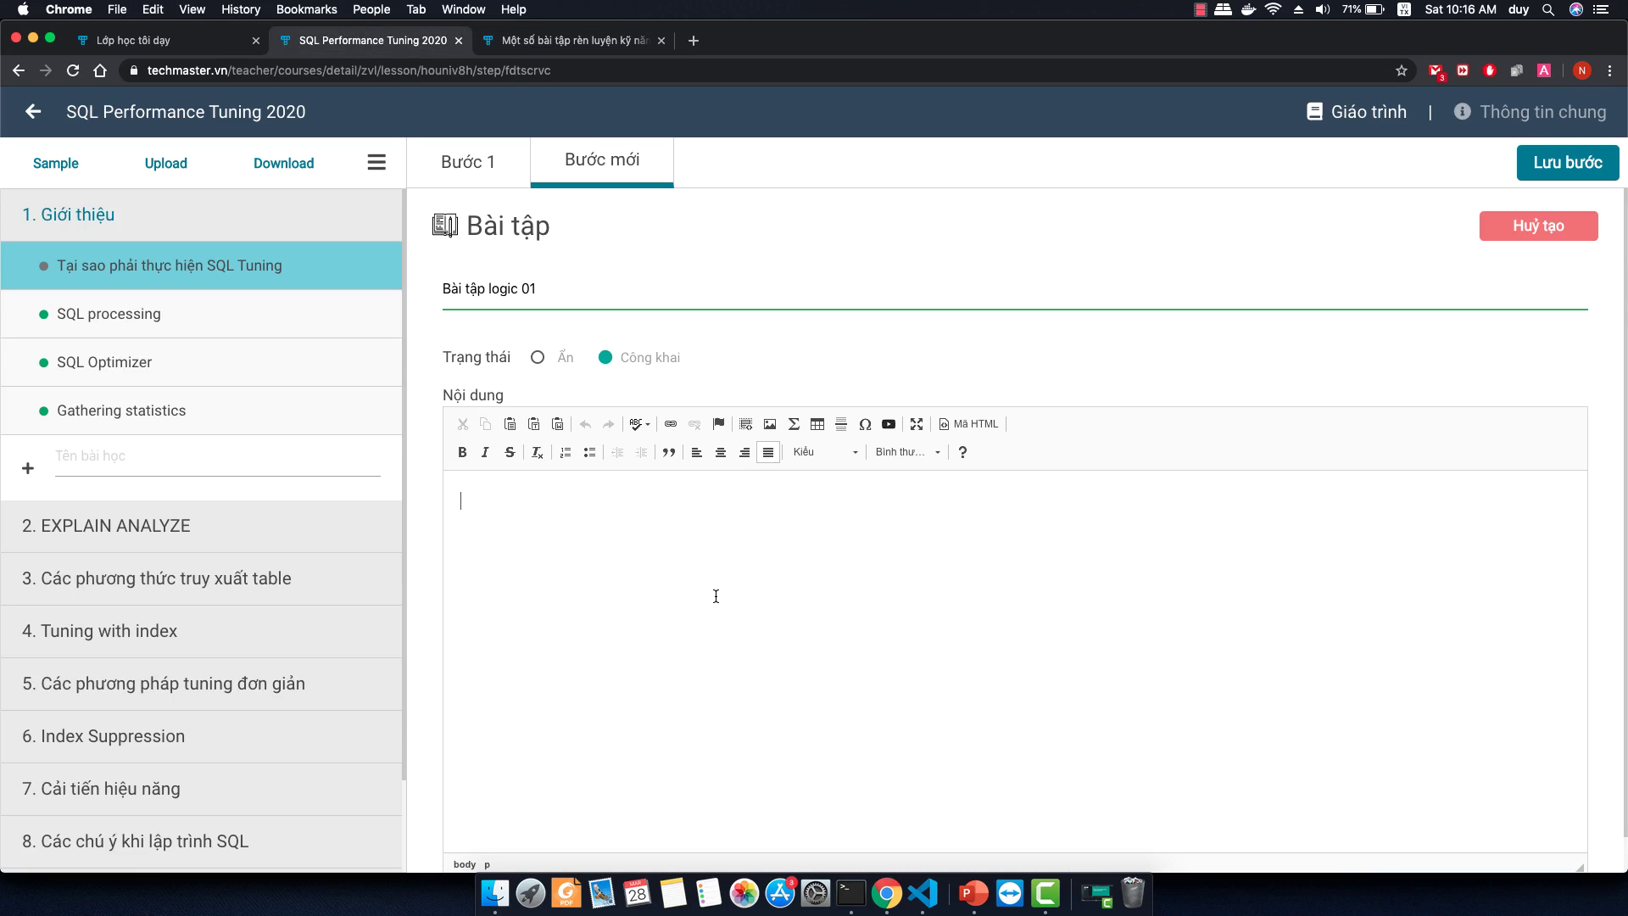
key(super+v)
scroll(785, 632, down, 3)
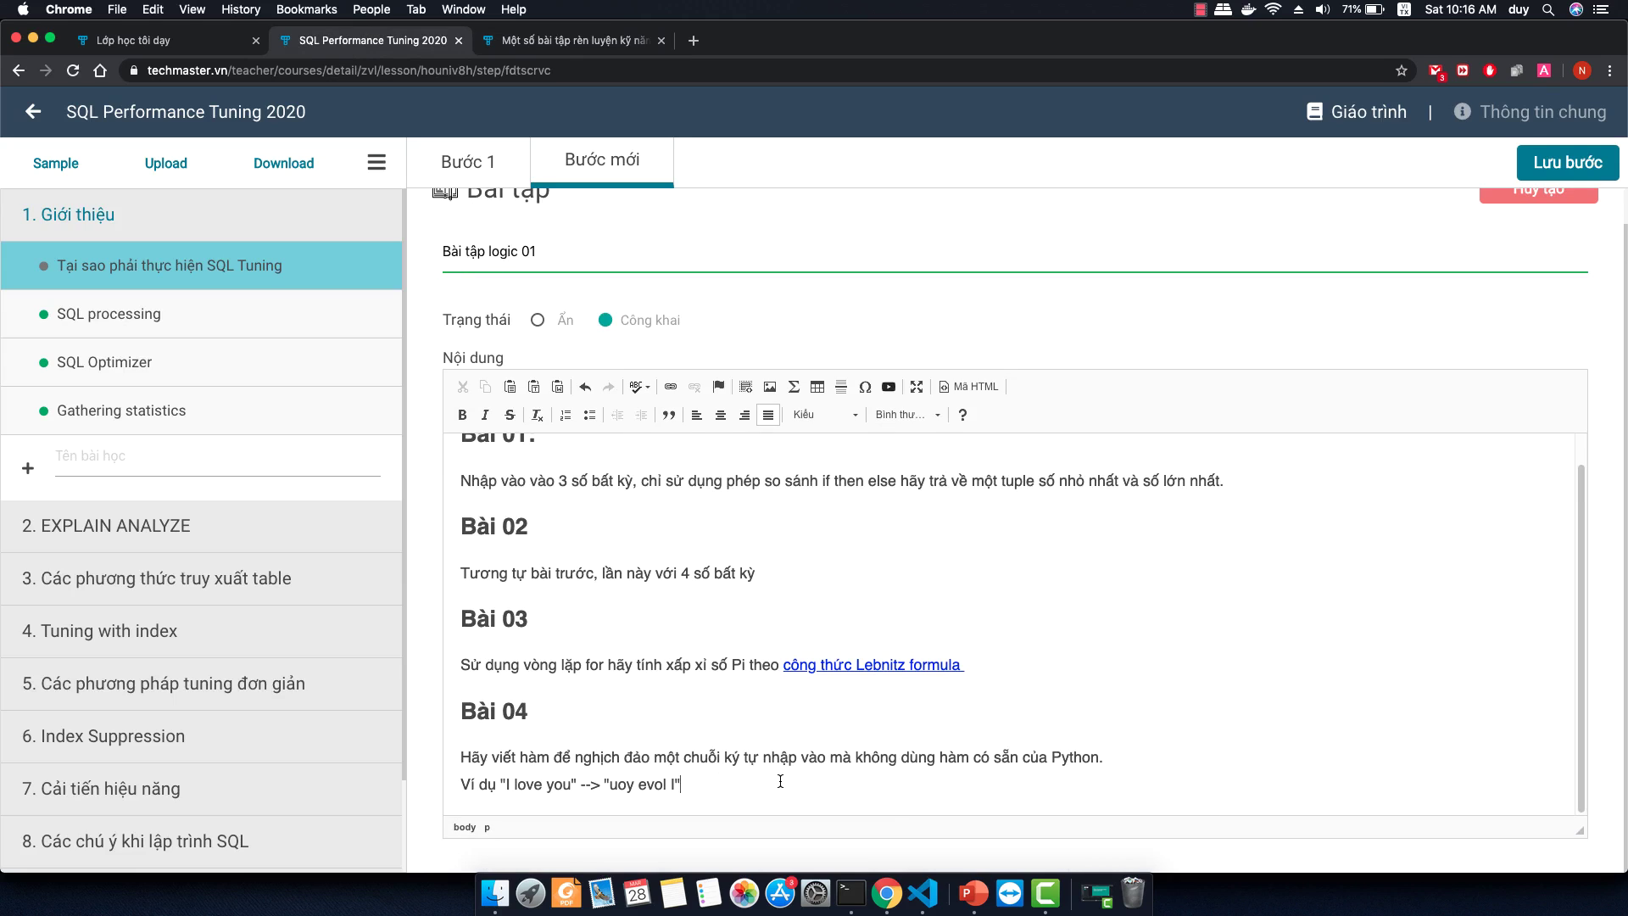
Insert a JavaScript code snippet "let a = 5;" below the Bài 04 text and place the cursor on the line after it.
key(Return)
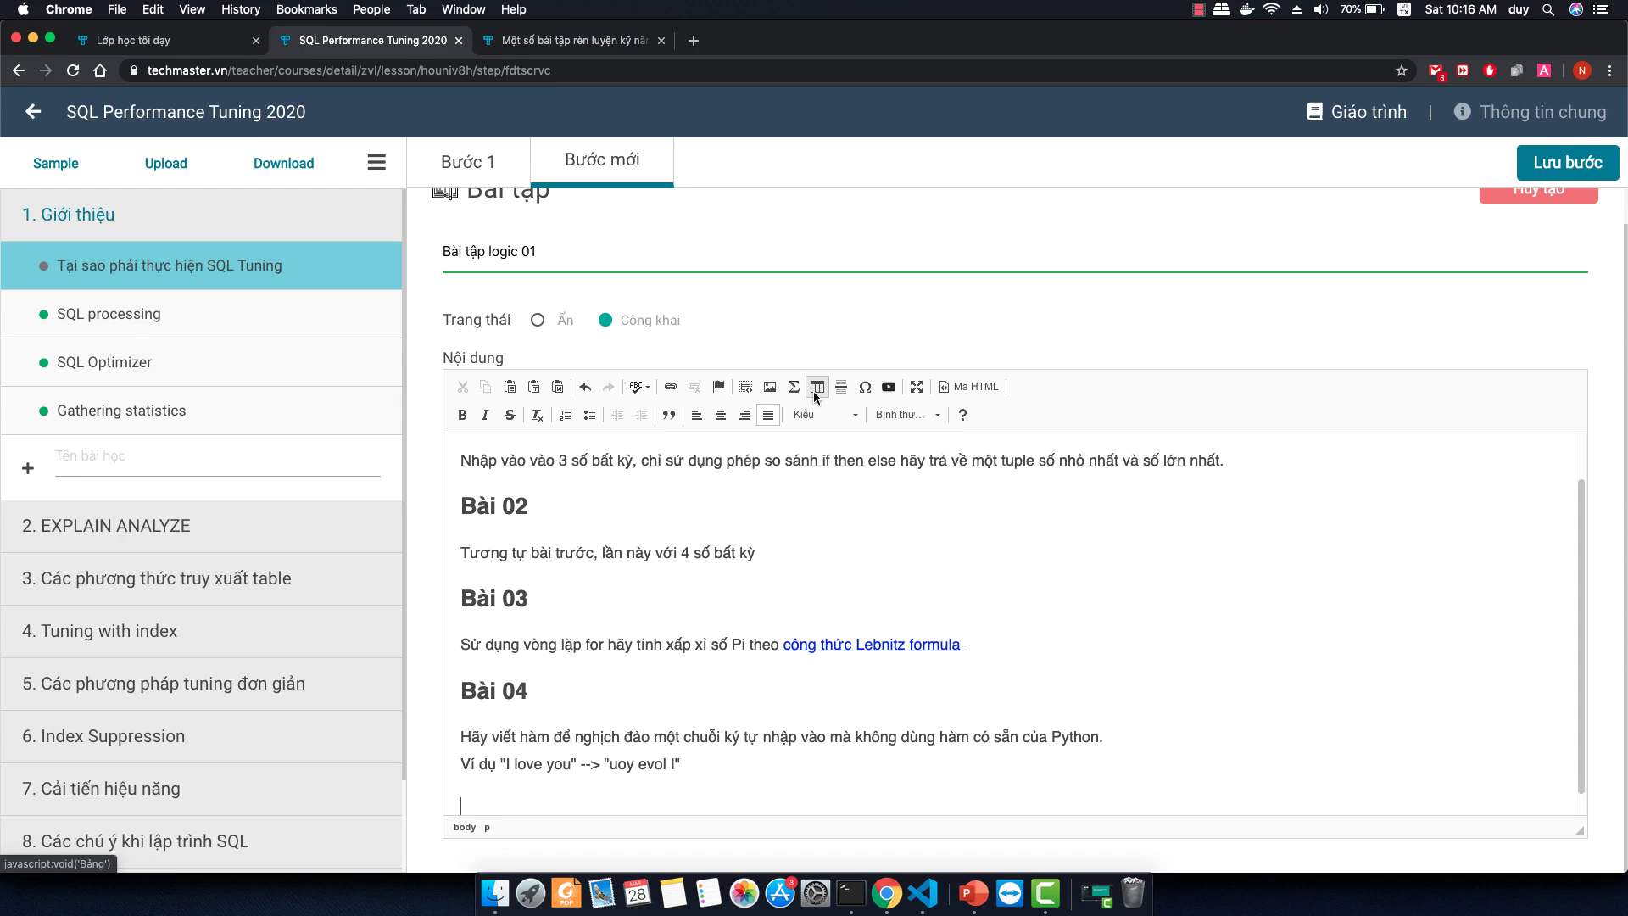
click(745, 388)
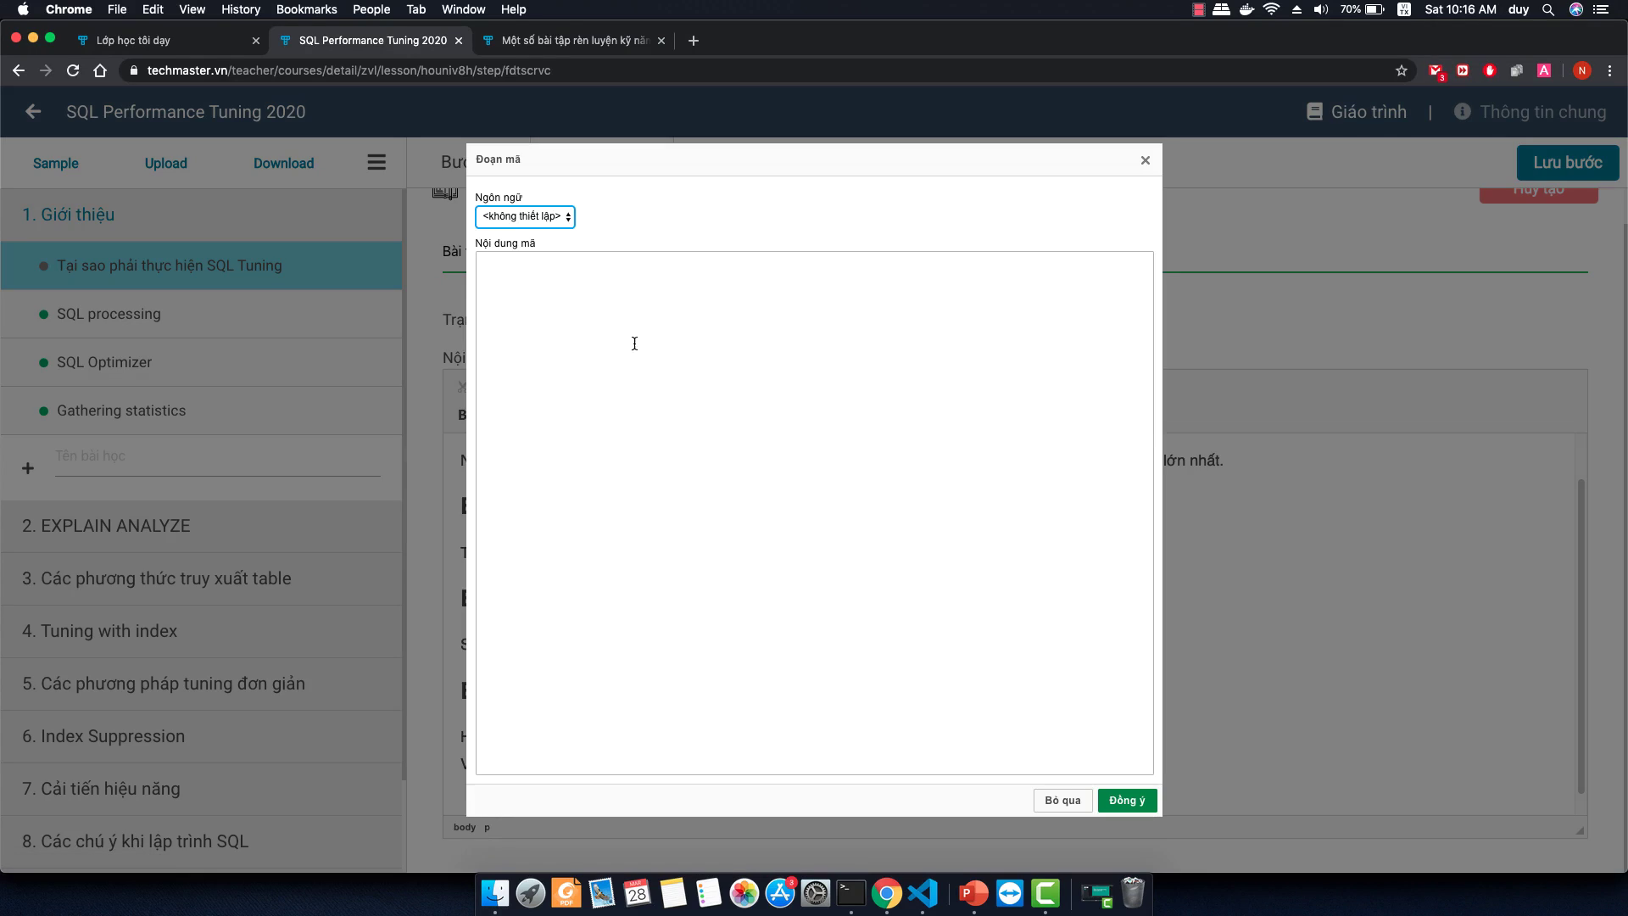
text(let a = 5;)
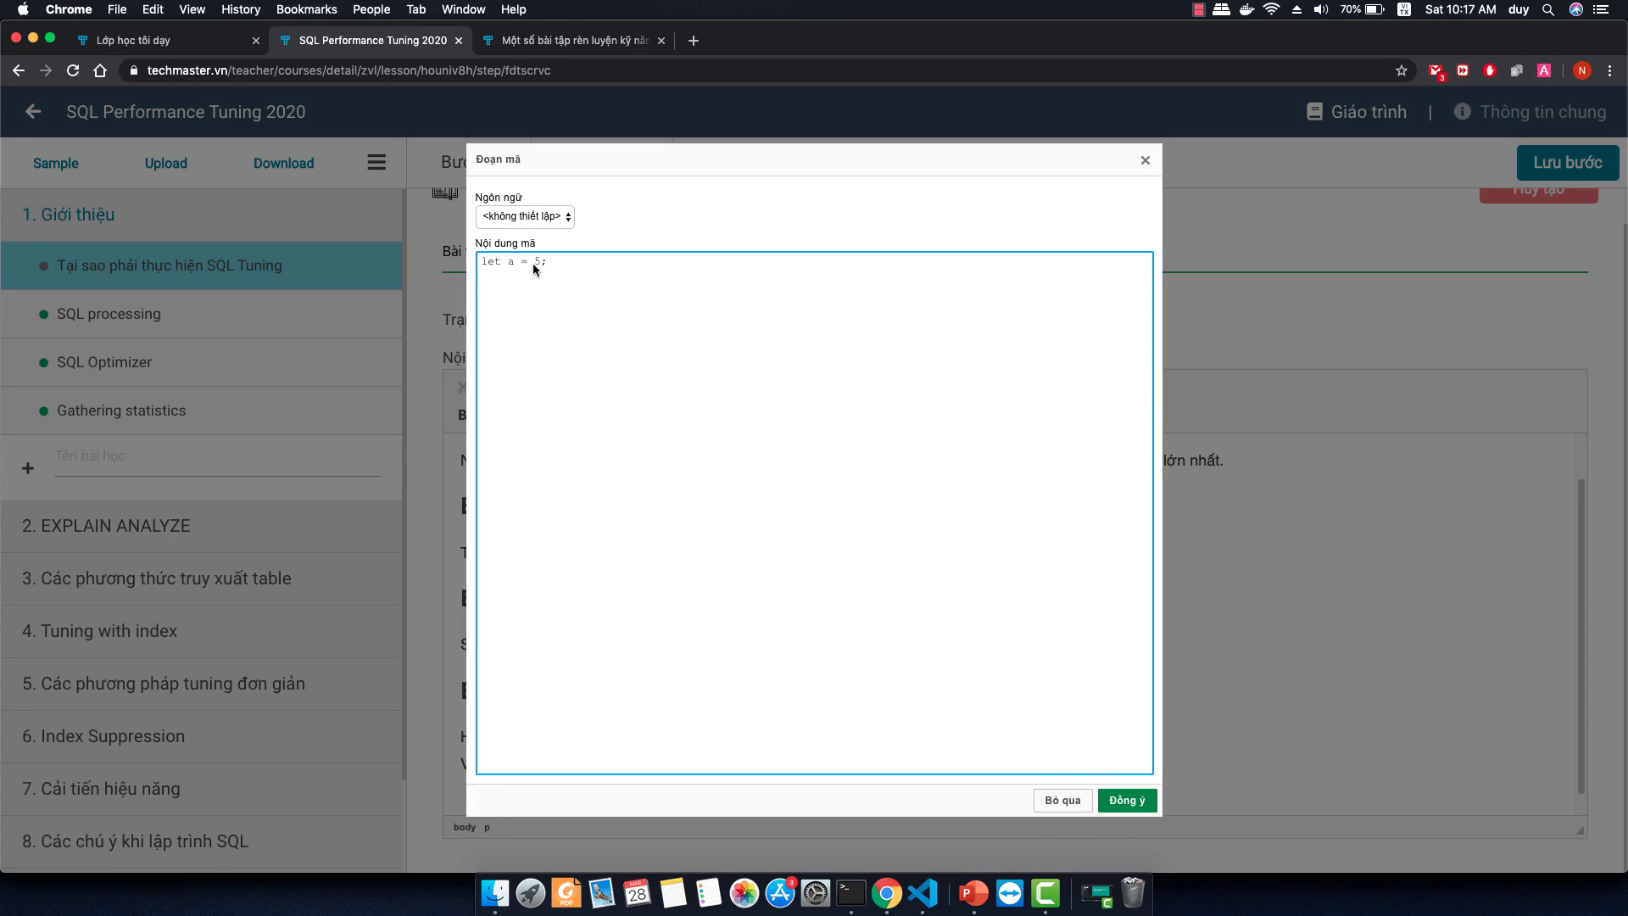
click(529, 217)
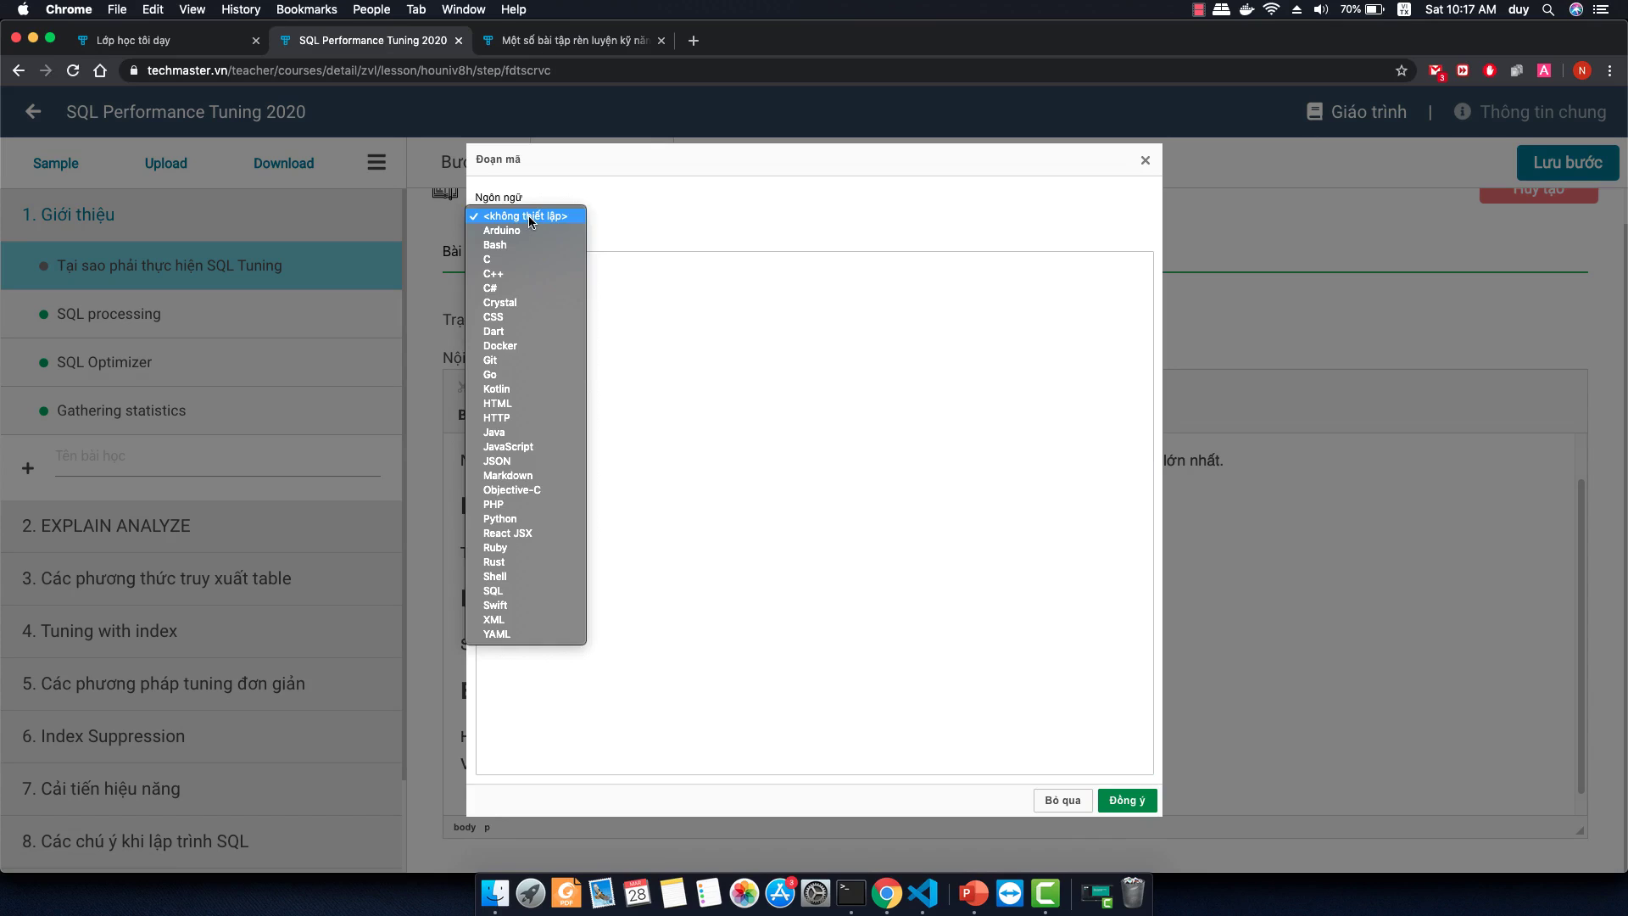
click(541, 446)
click(1111, 798)
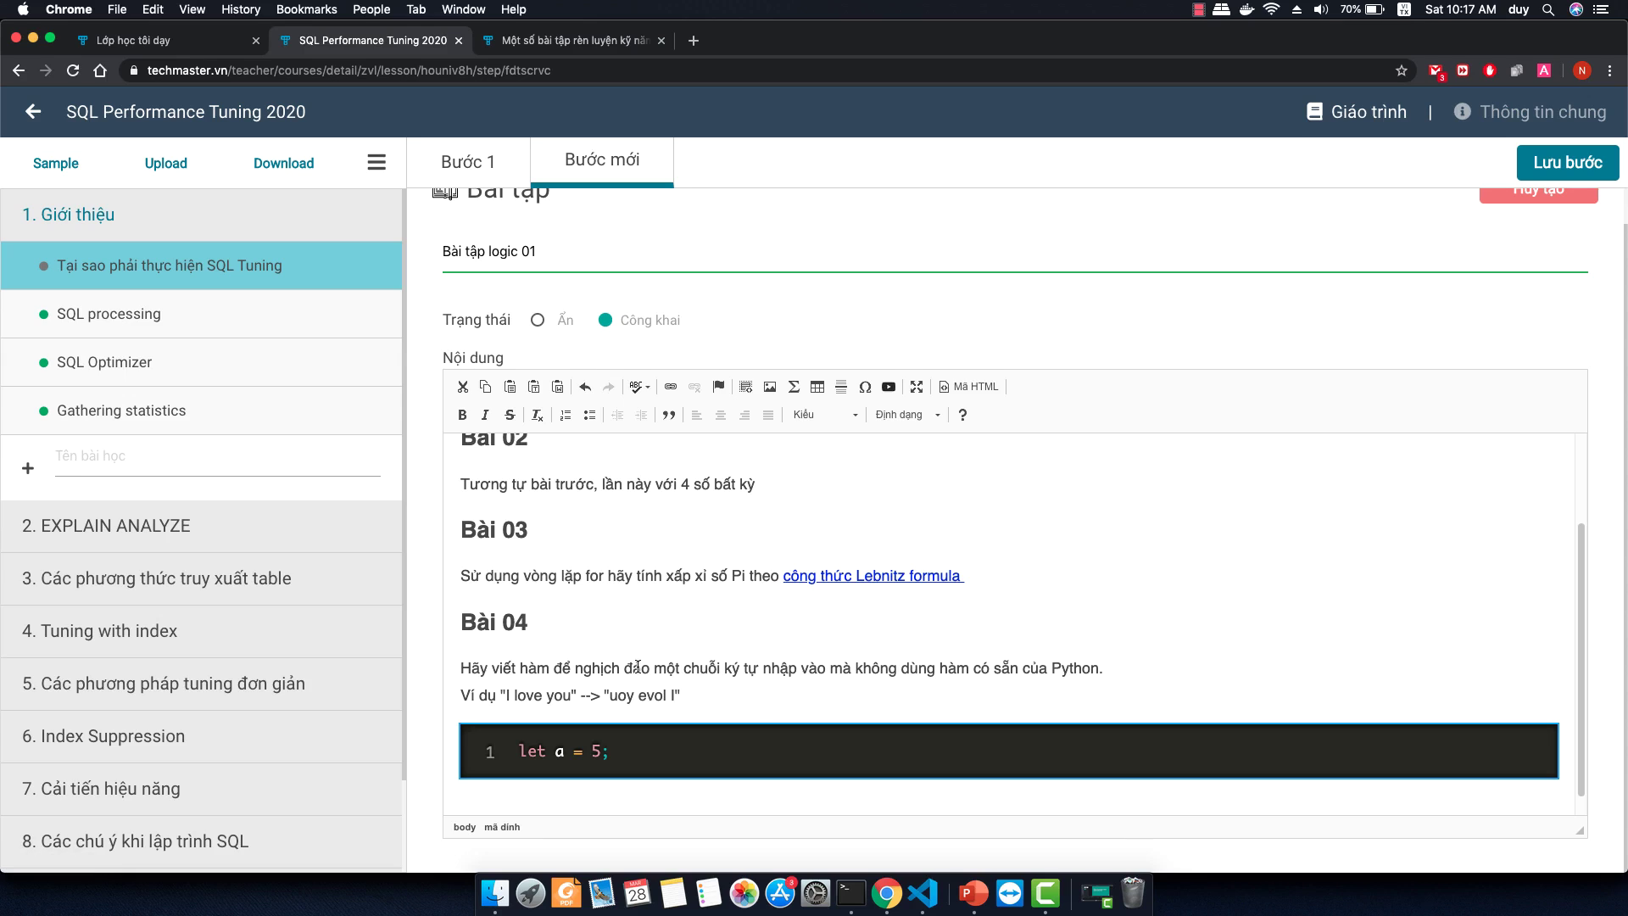
click(634, 799)
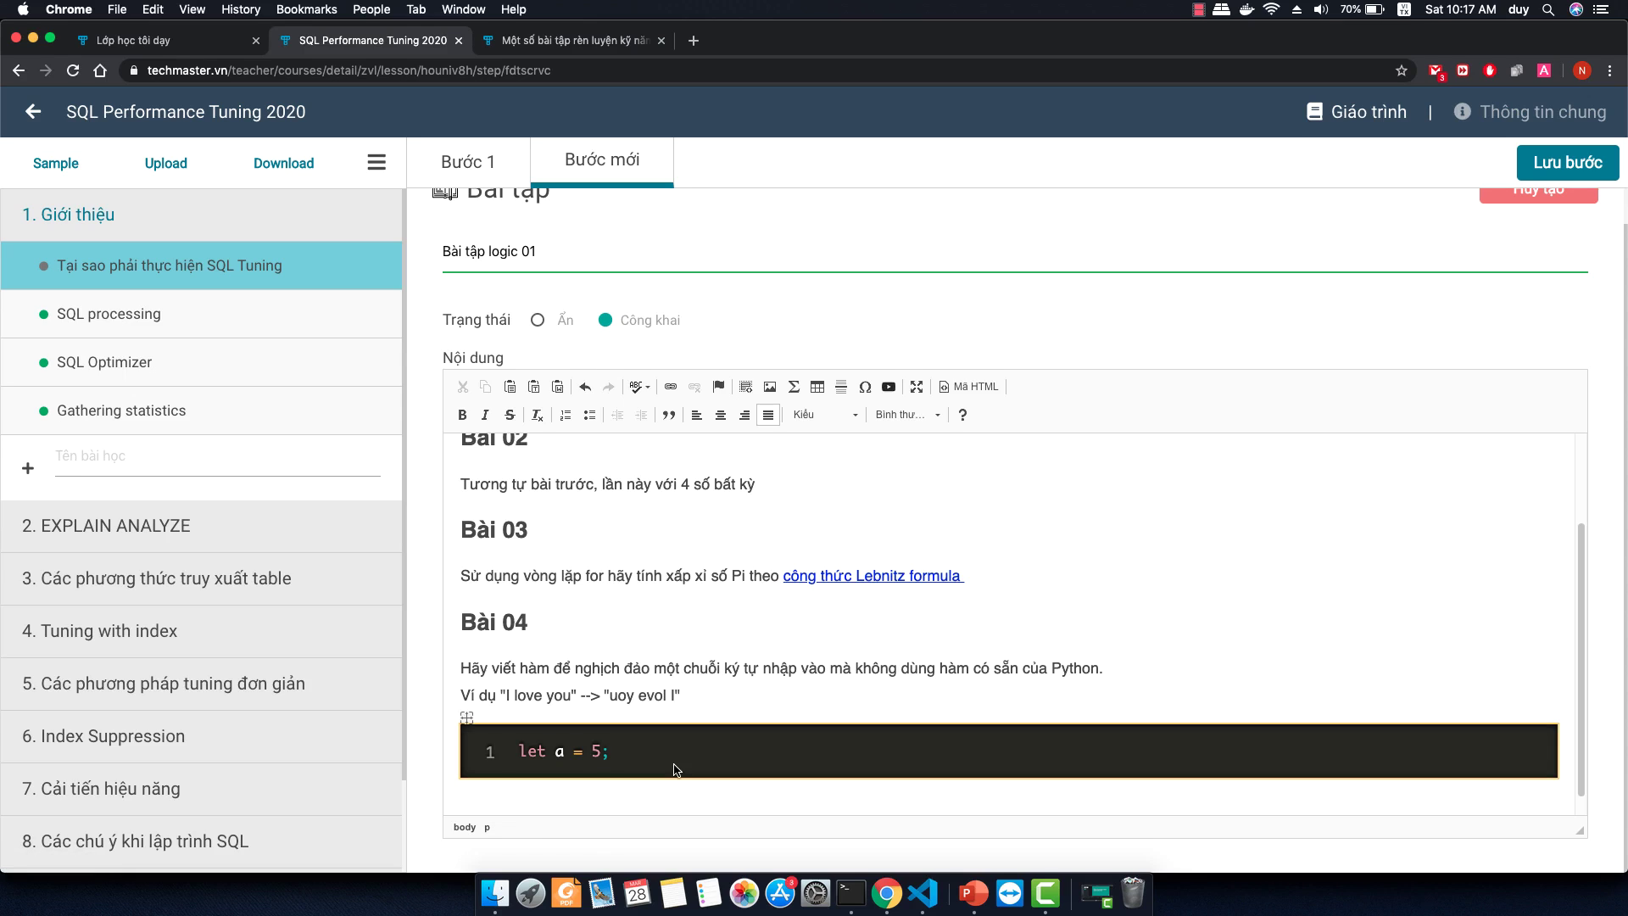
key(Return)
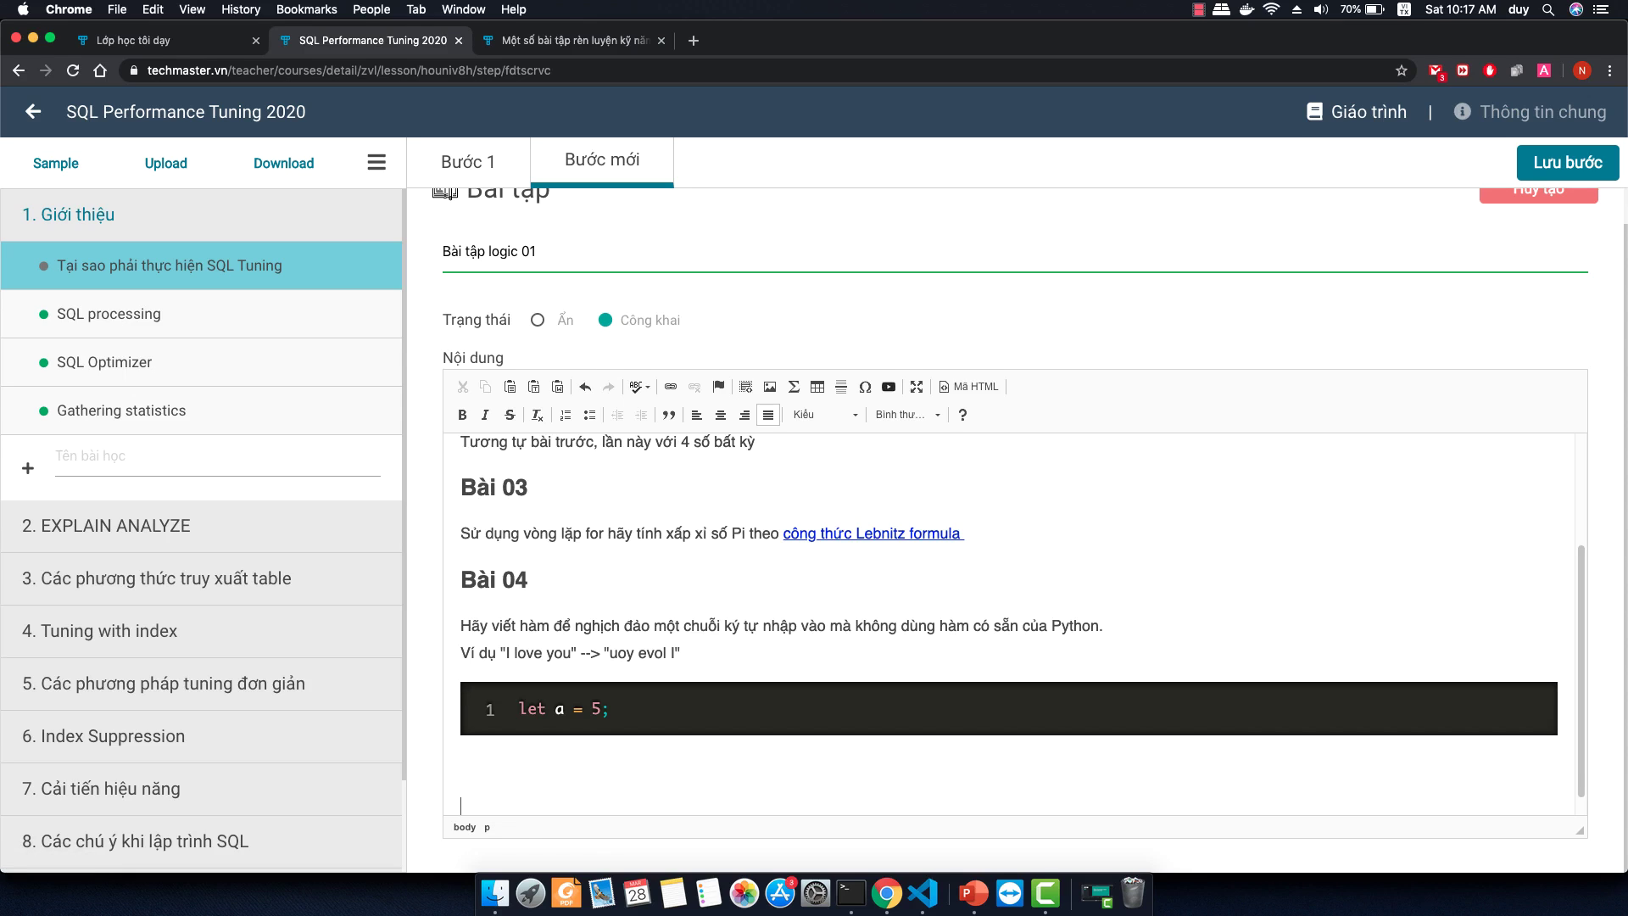
key(BackSpace)
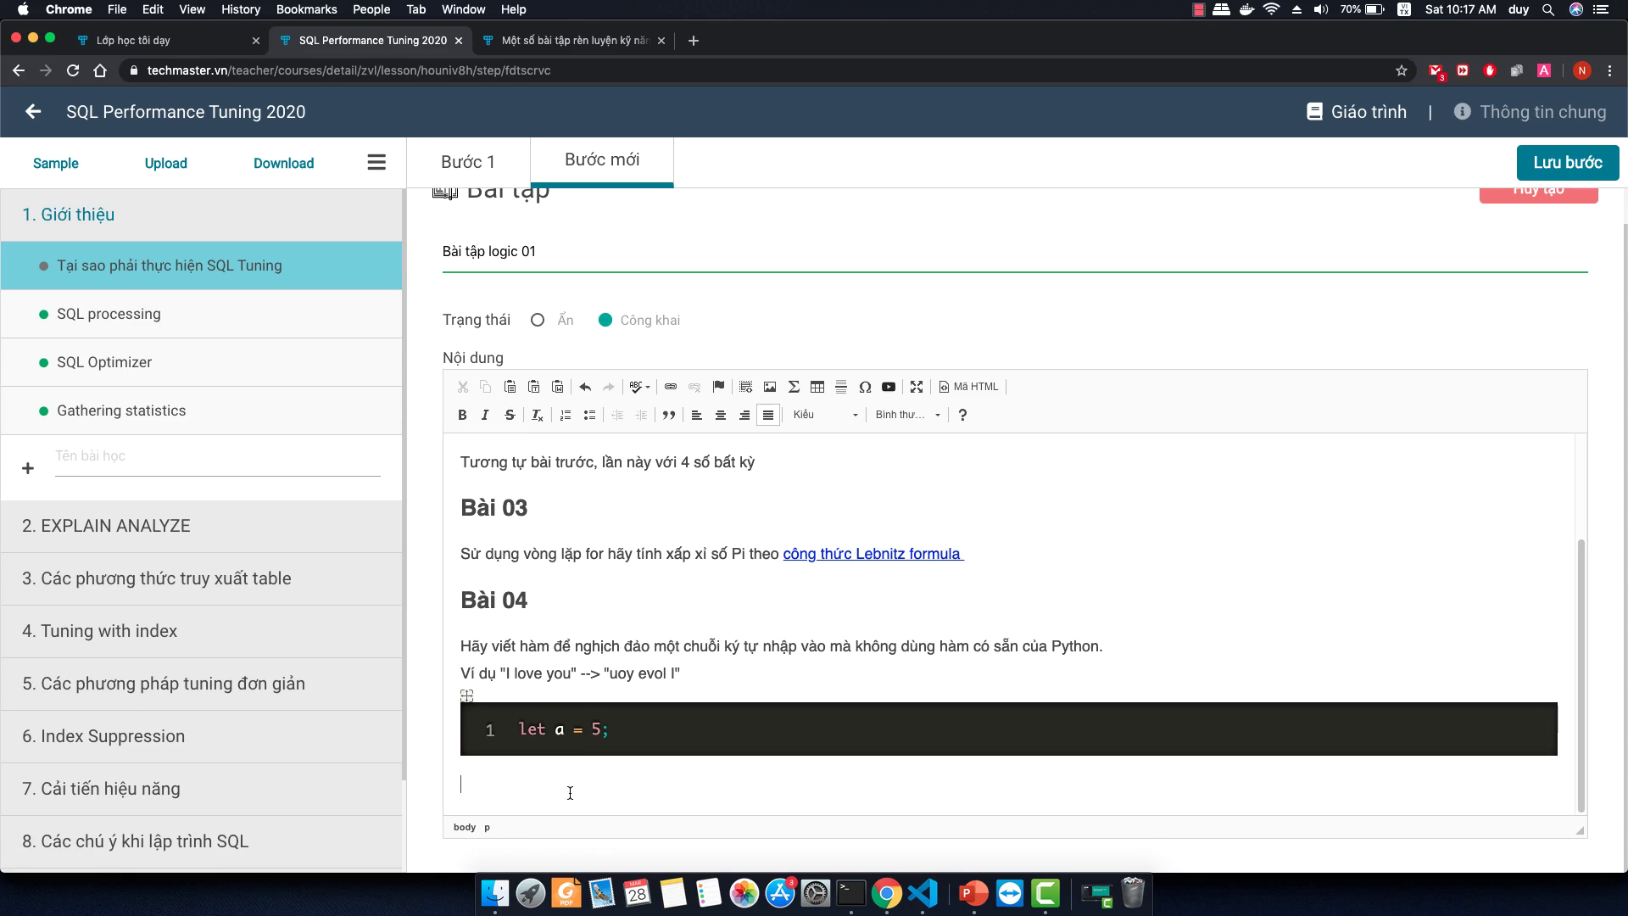
Insert the server image 9b99a830b0114b4f1200.jpg below the code snippet with a width of 1000.
click(770, 386)
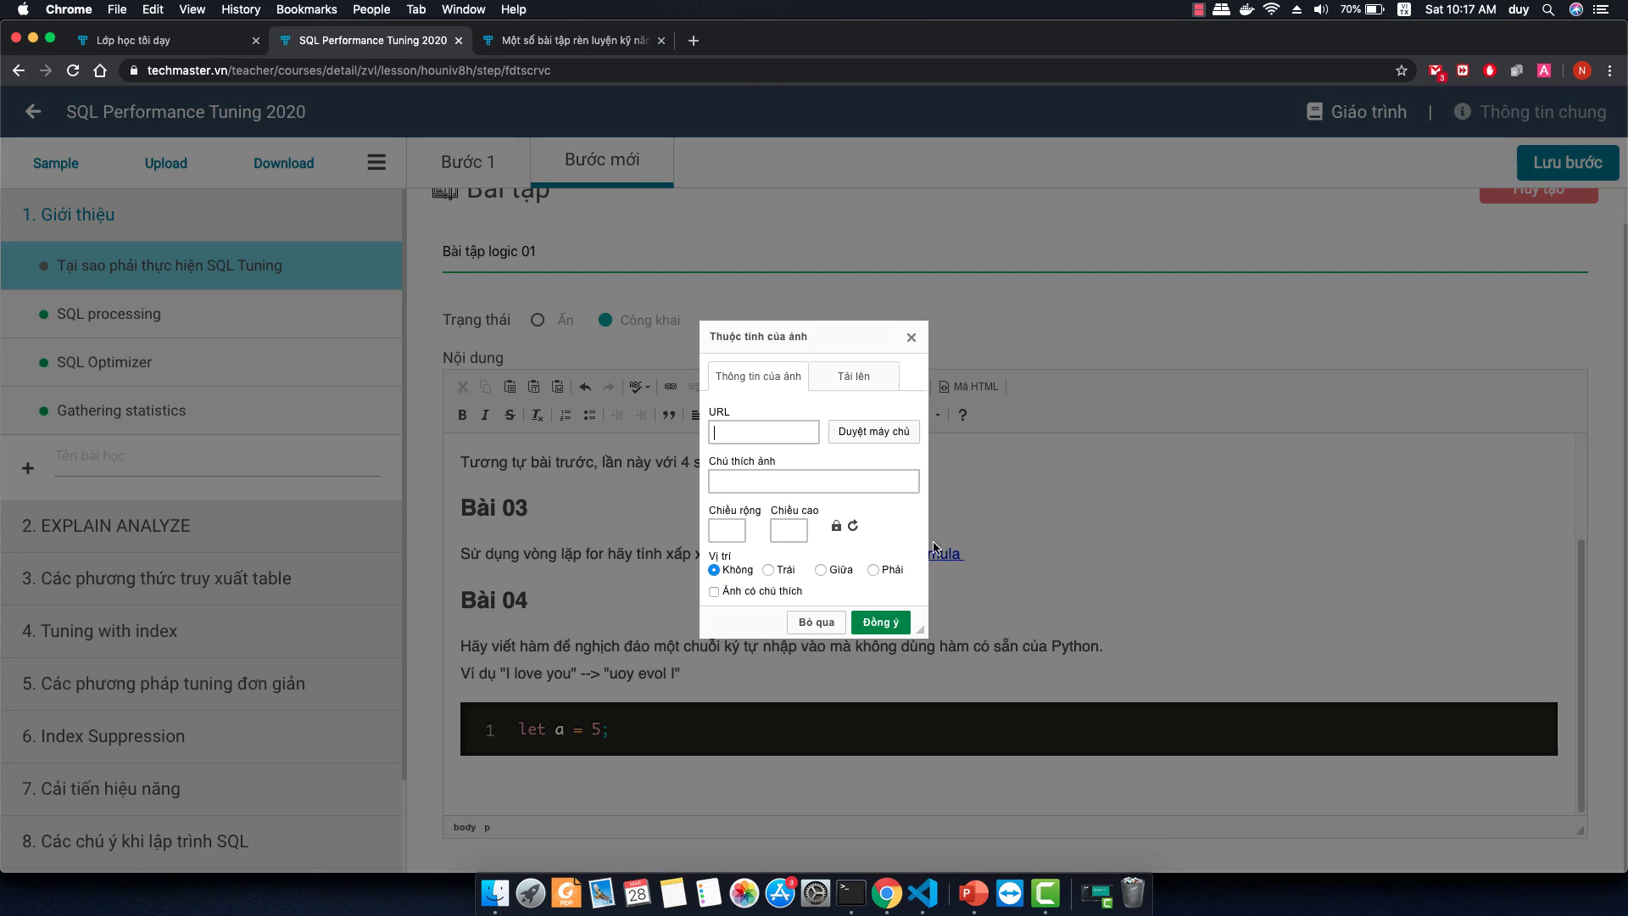
click(878, 431)
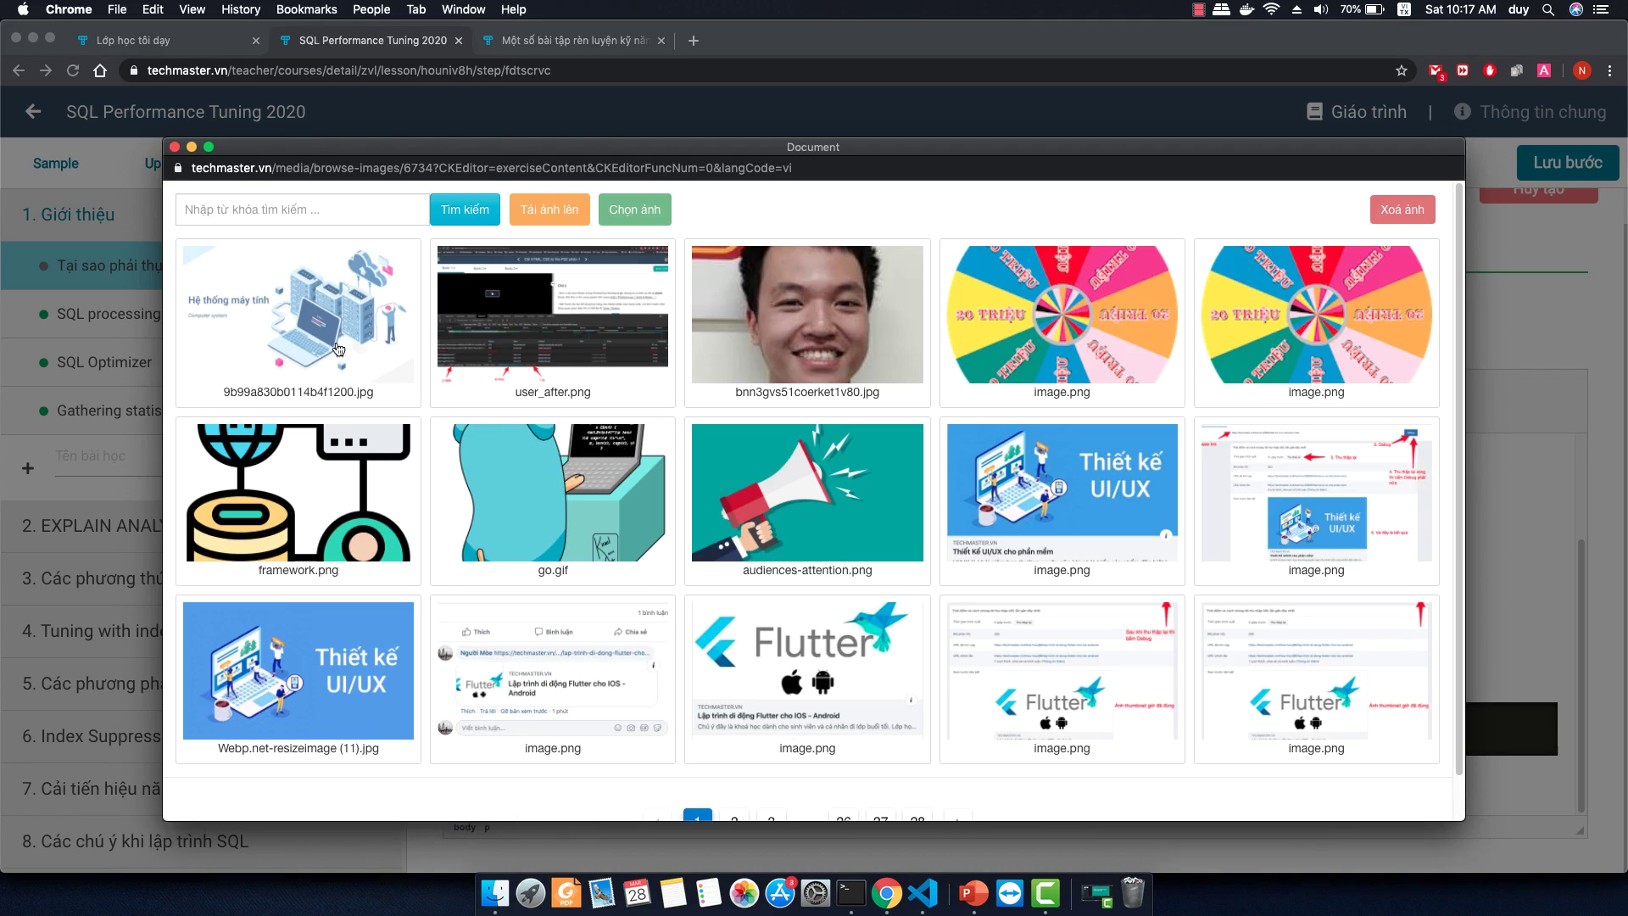
click(321, 342)
click(320, 343)
double_click(738, 531)
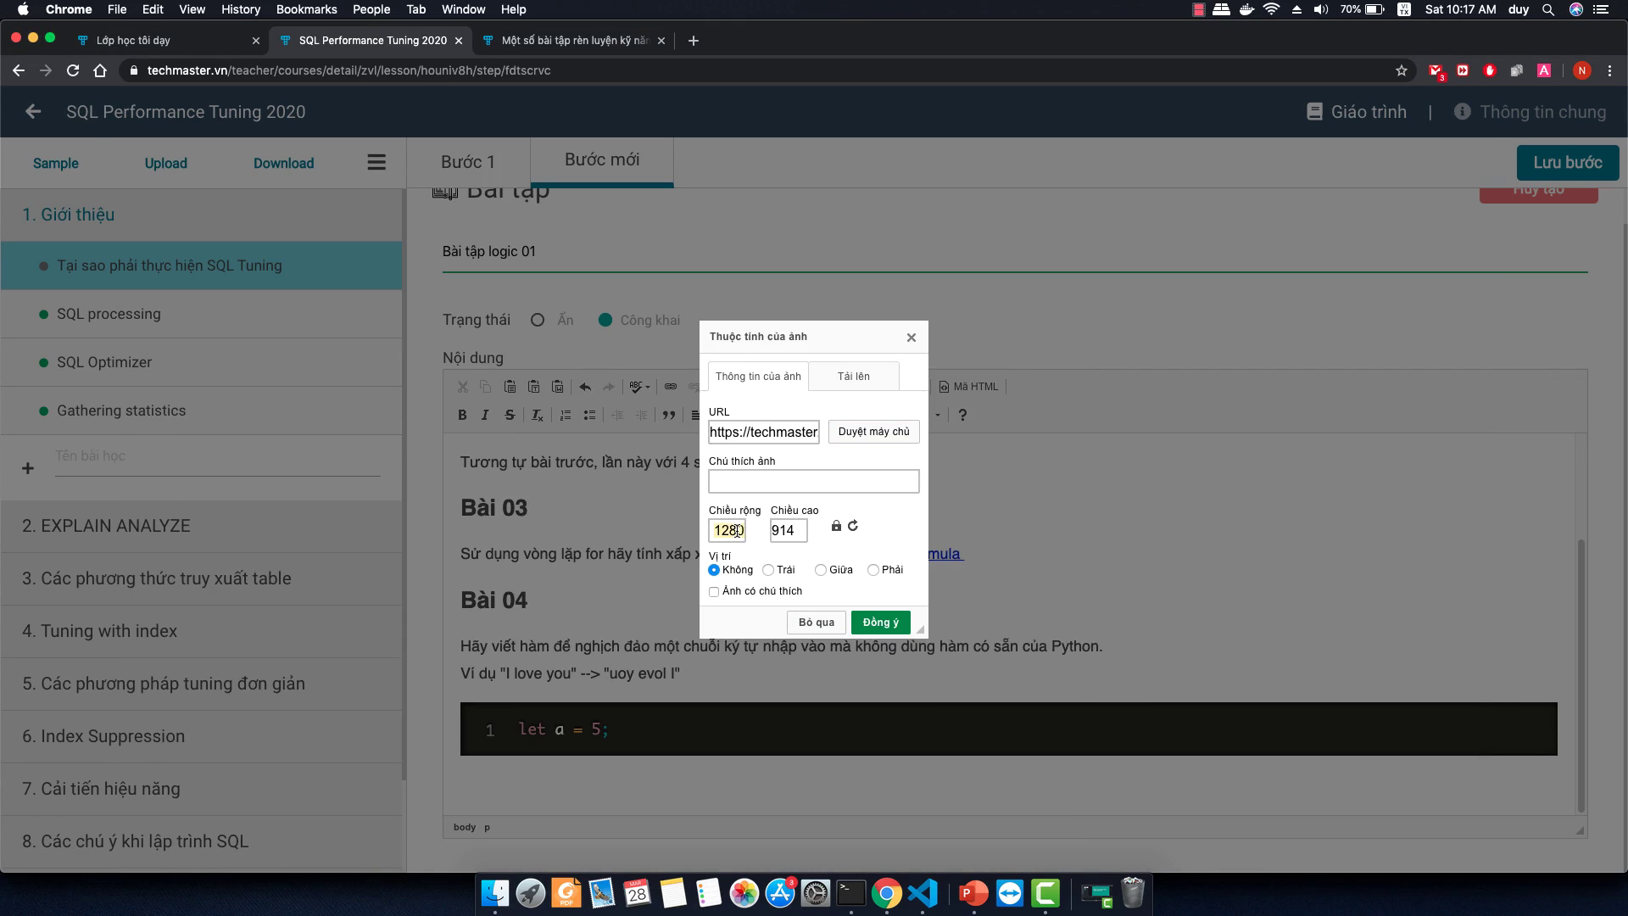
text(1000)
click(882, 623)
scroll(1099, 710, down, 1)
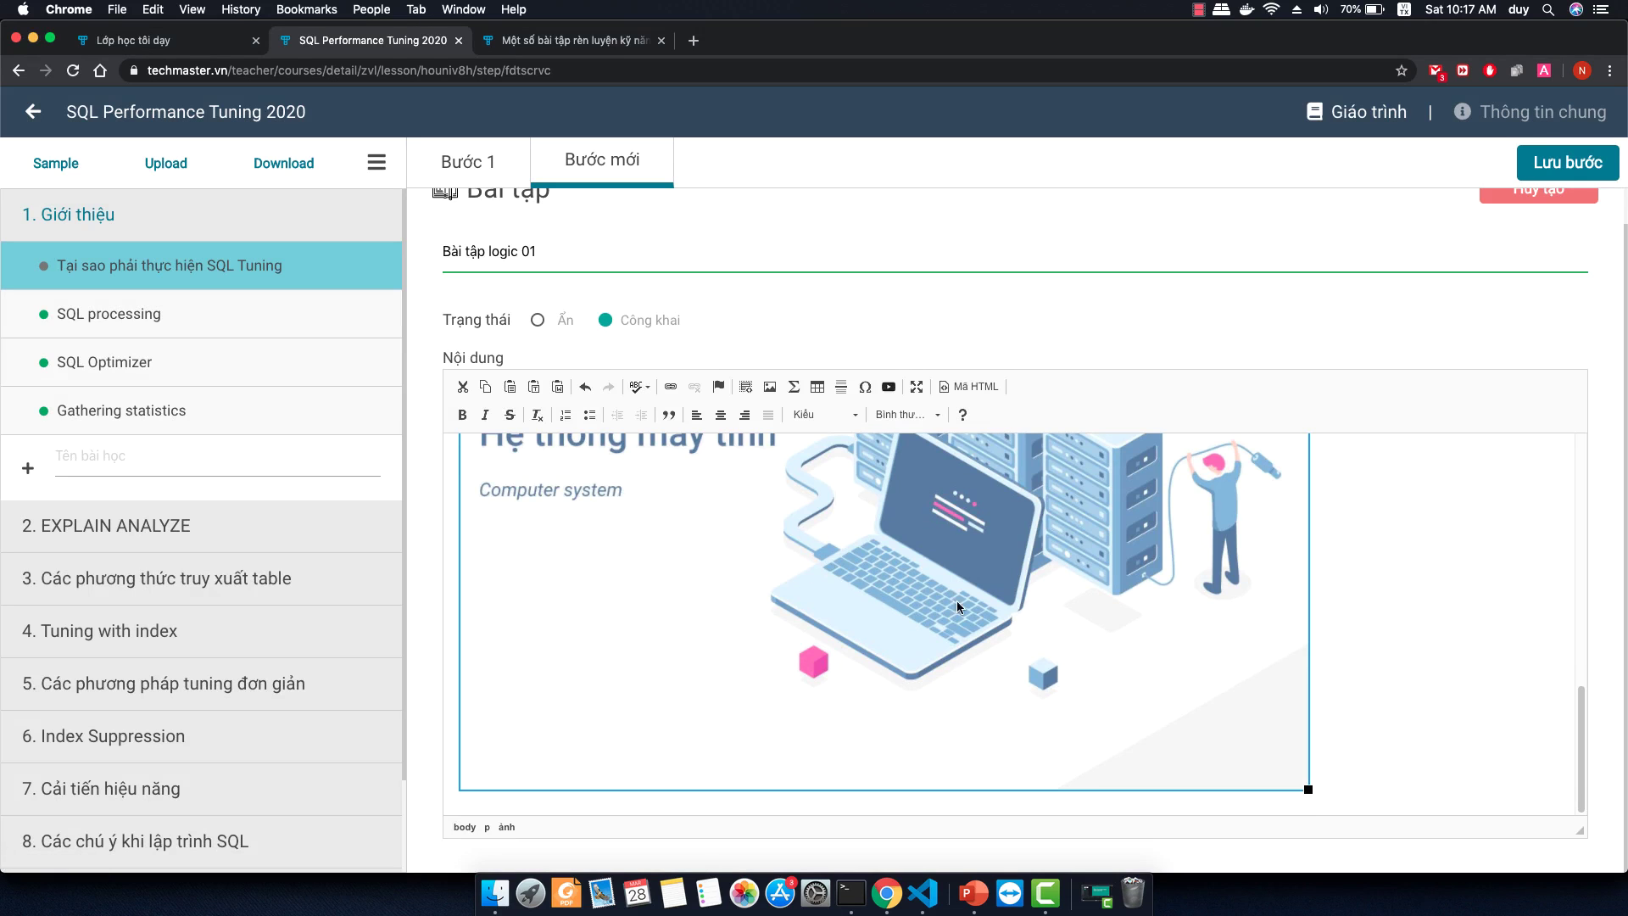
scroll(1054, 660, up, 5)
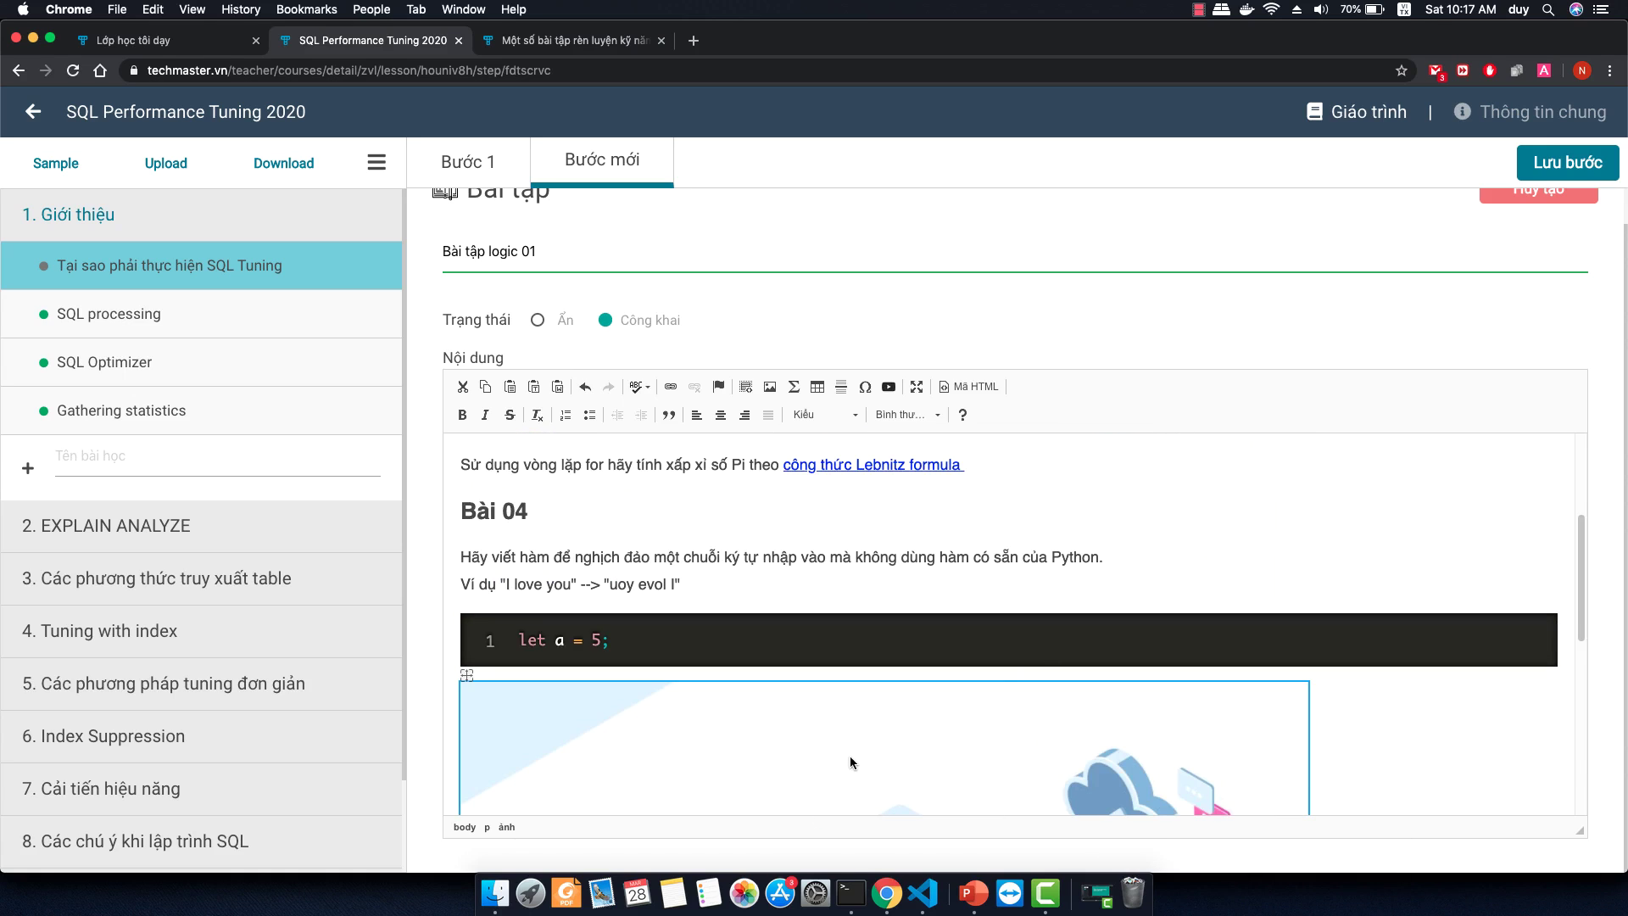
Delete the inserted image, the code snippet and the blank line after the Bài 04 text.
key(BackSpace)
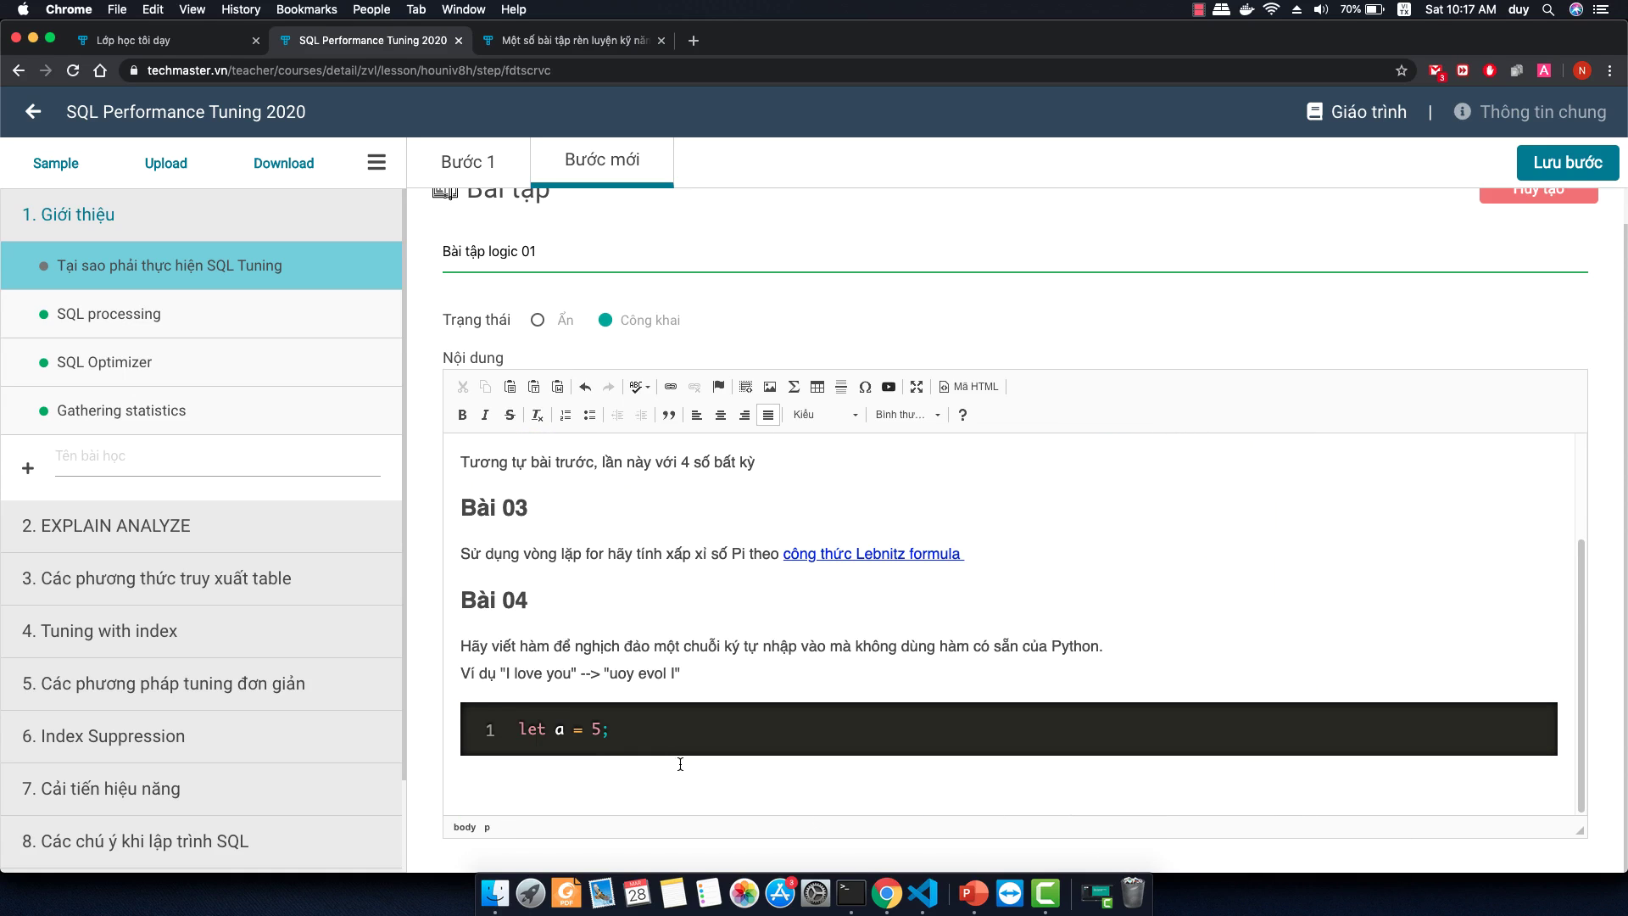
click(702, 746)
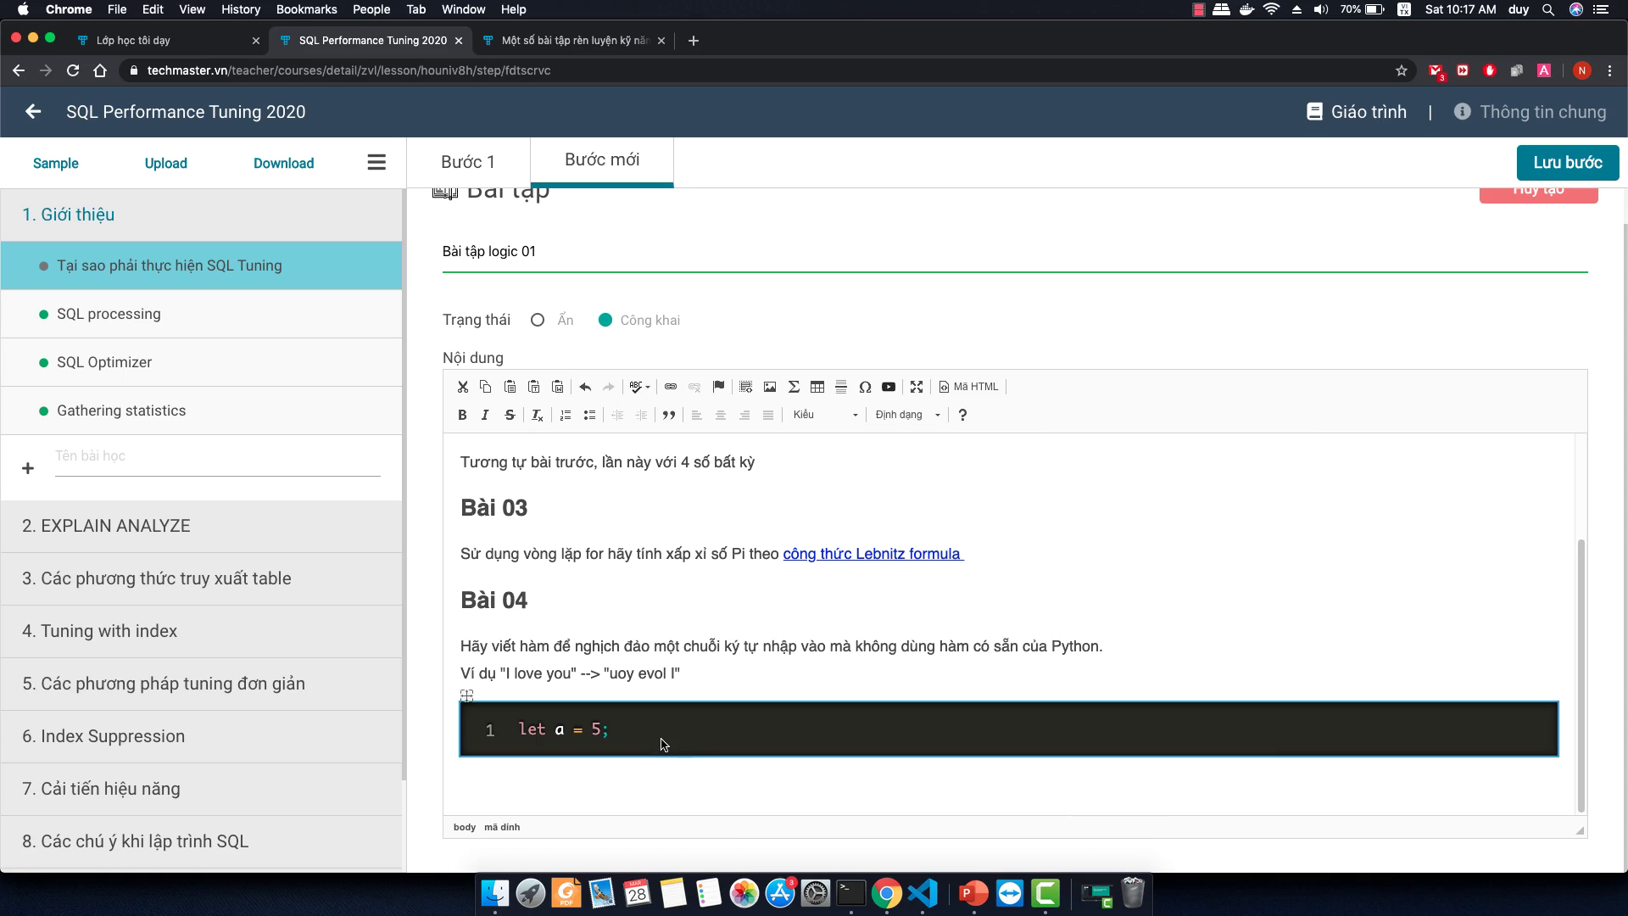
key(BackSpace)
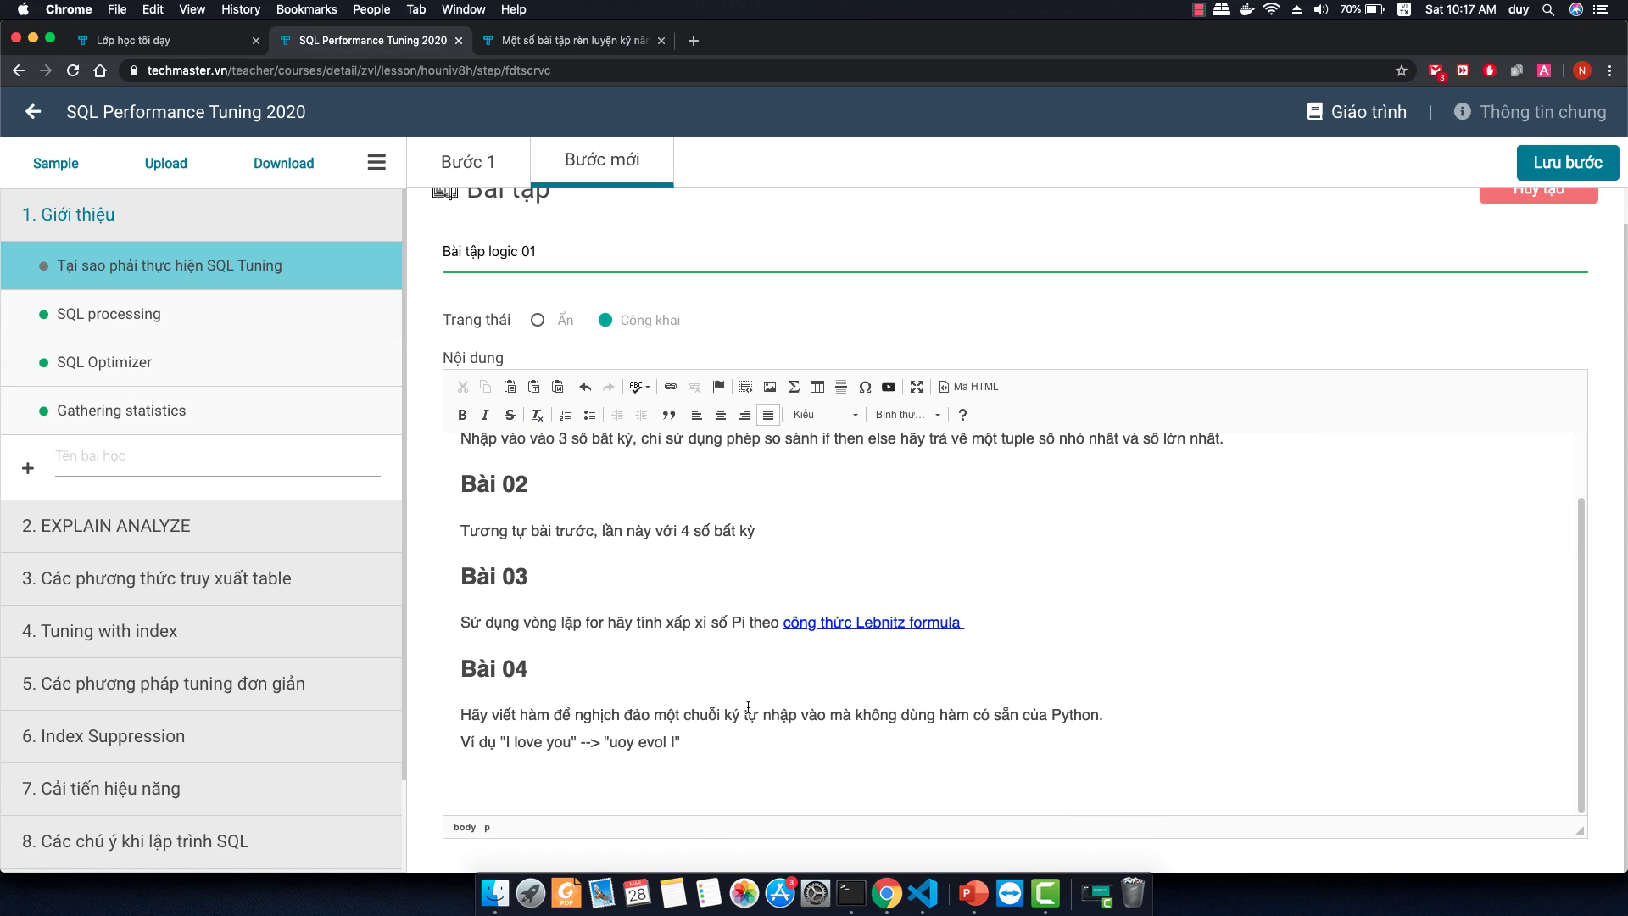
key(BackSpace)
scroll(678, 594, up, 2)
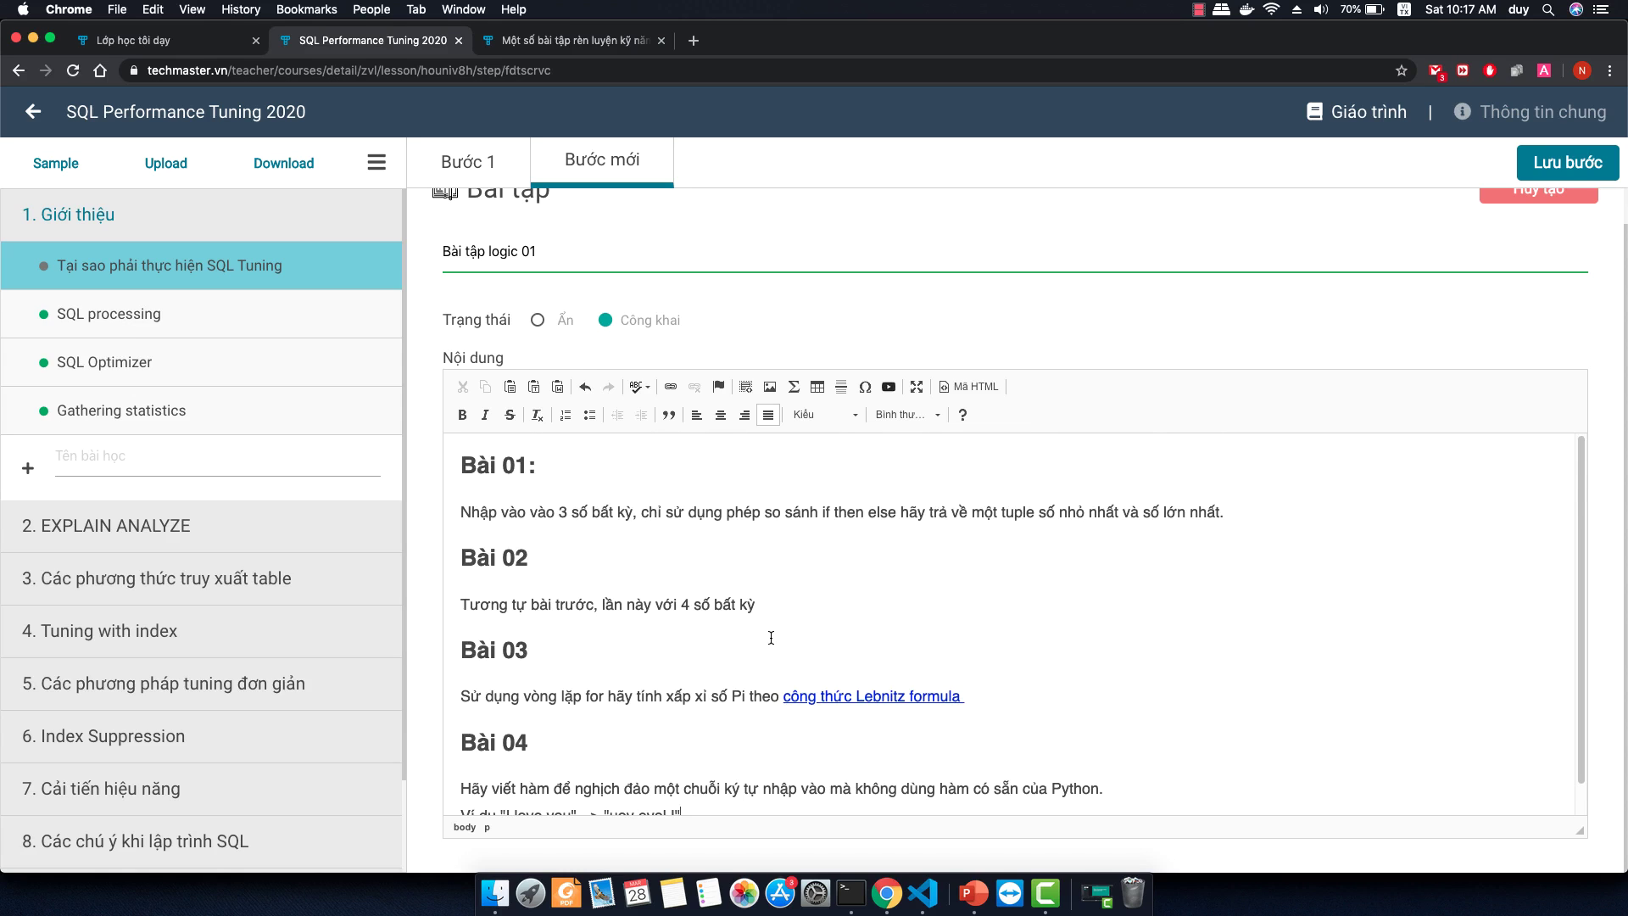
Save the exercise step "Bài tập logic 01" and make the lesson "Tại sao phải thực hiện SQL Tuning" public.
scroll(711, 467, up, 1)
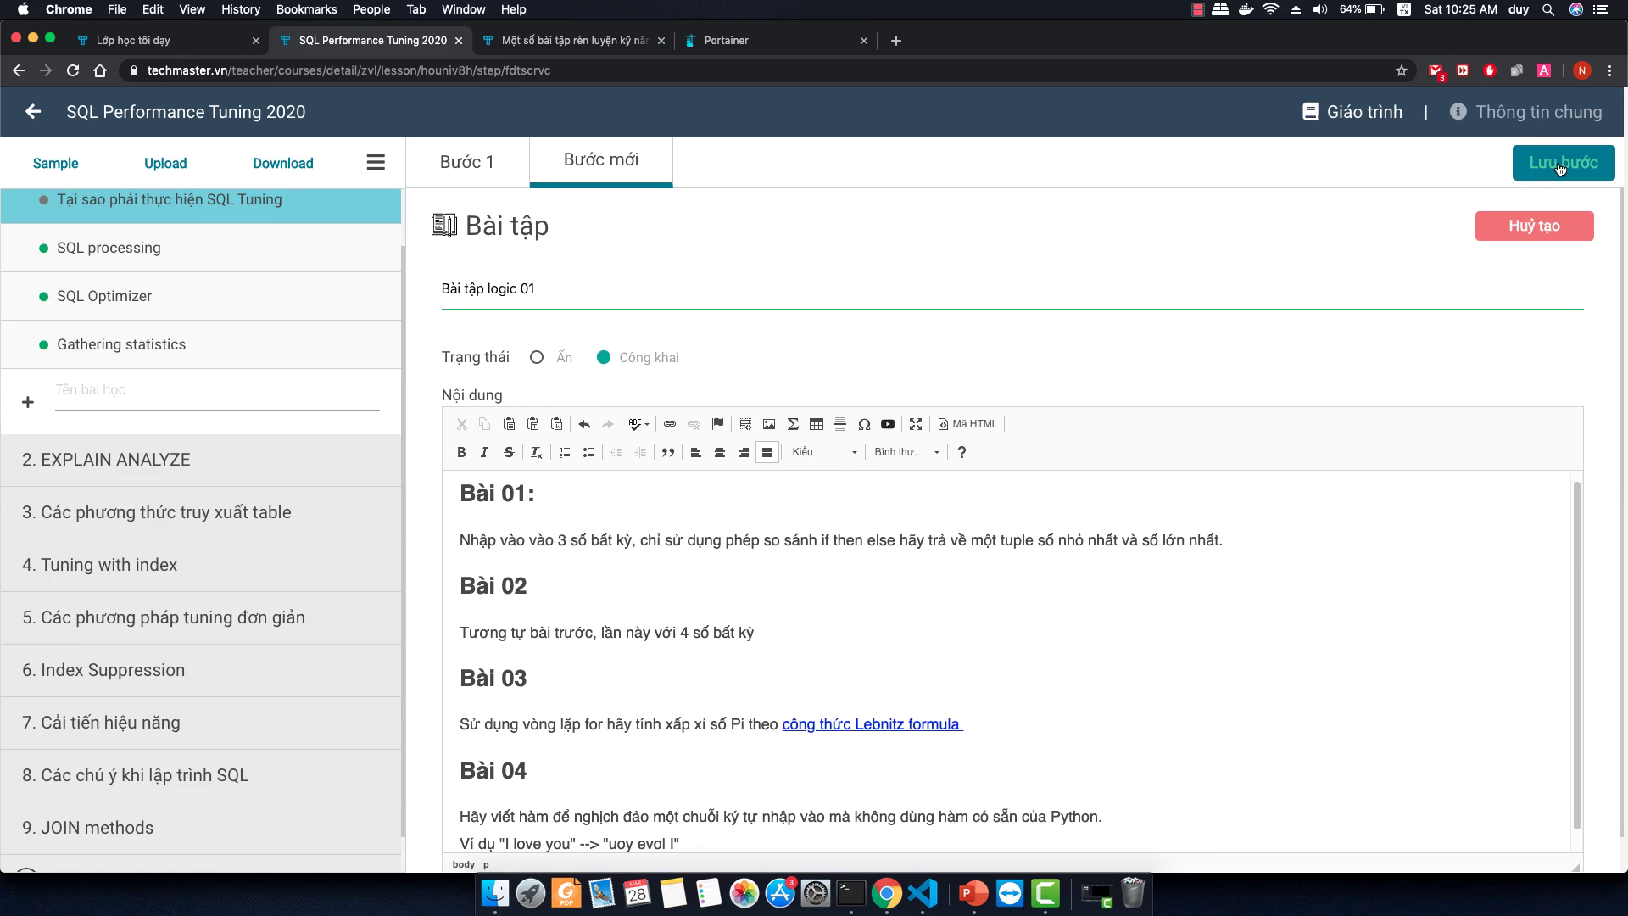
click(1560, 165)
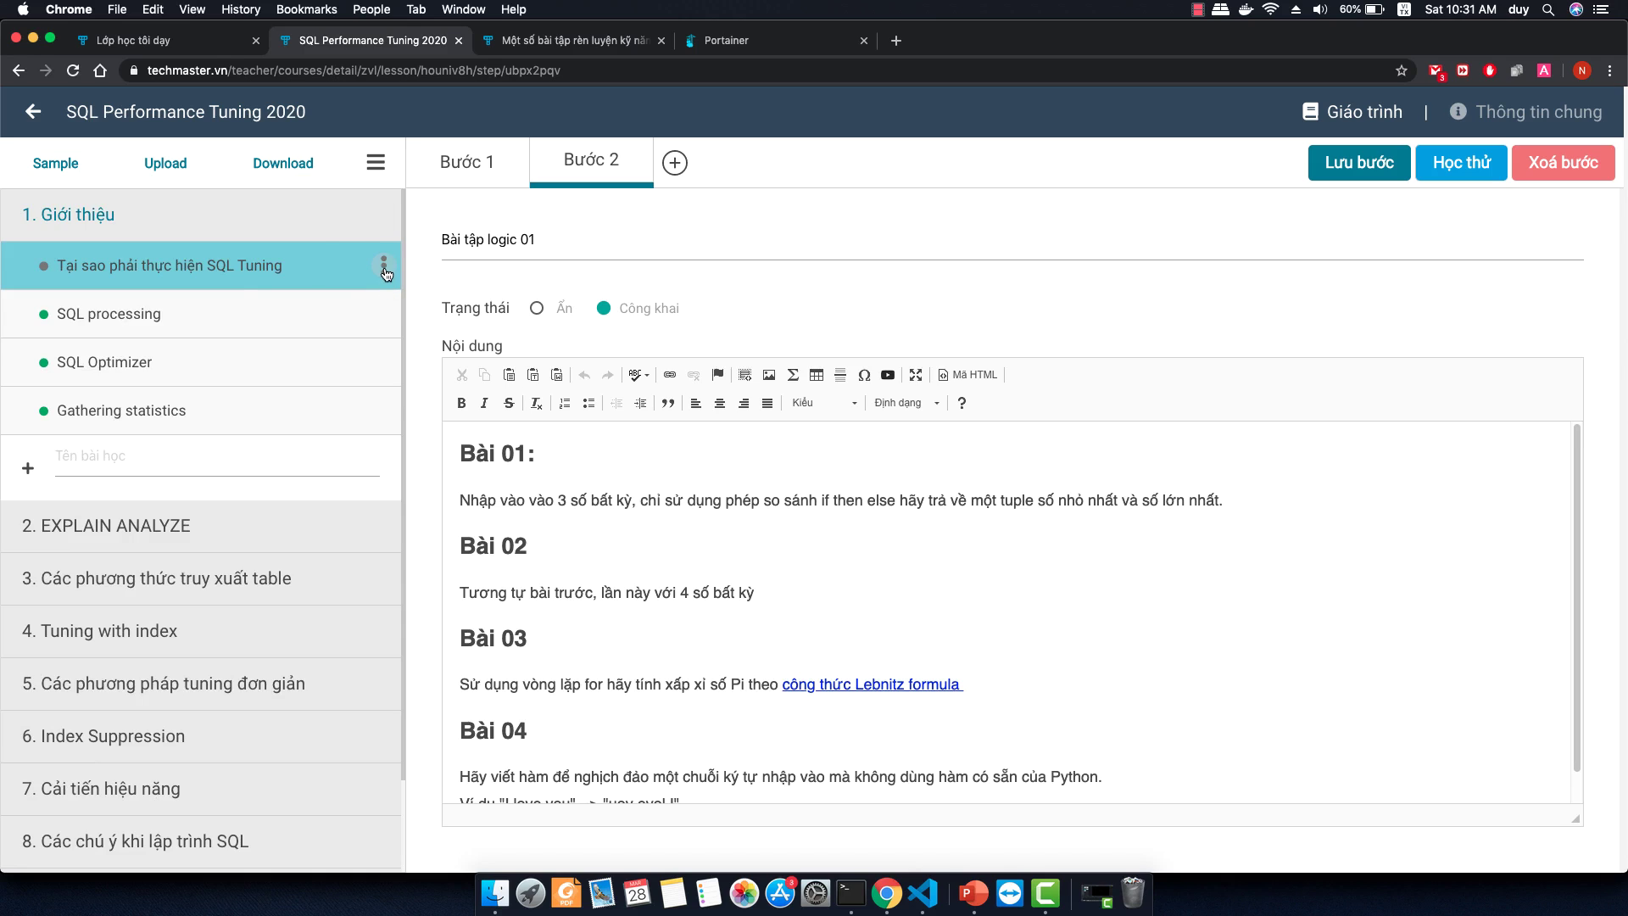
click(384, 267)
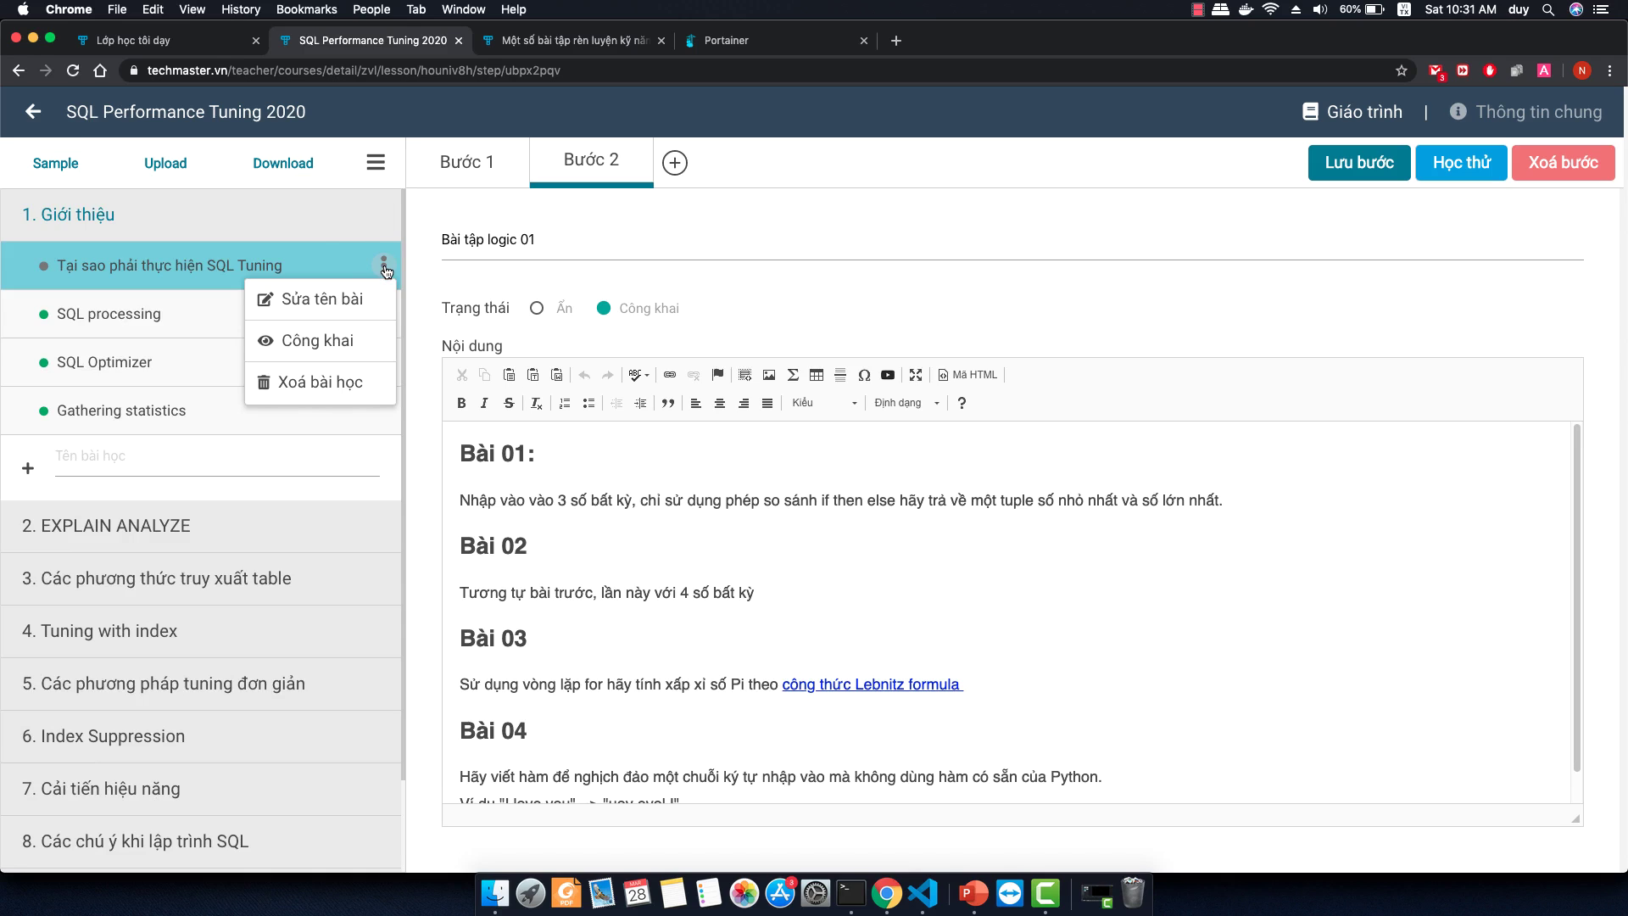
click(316, 342)
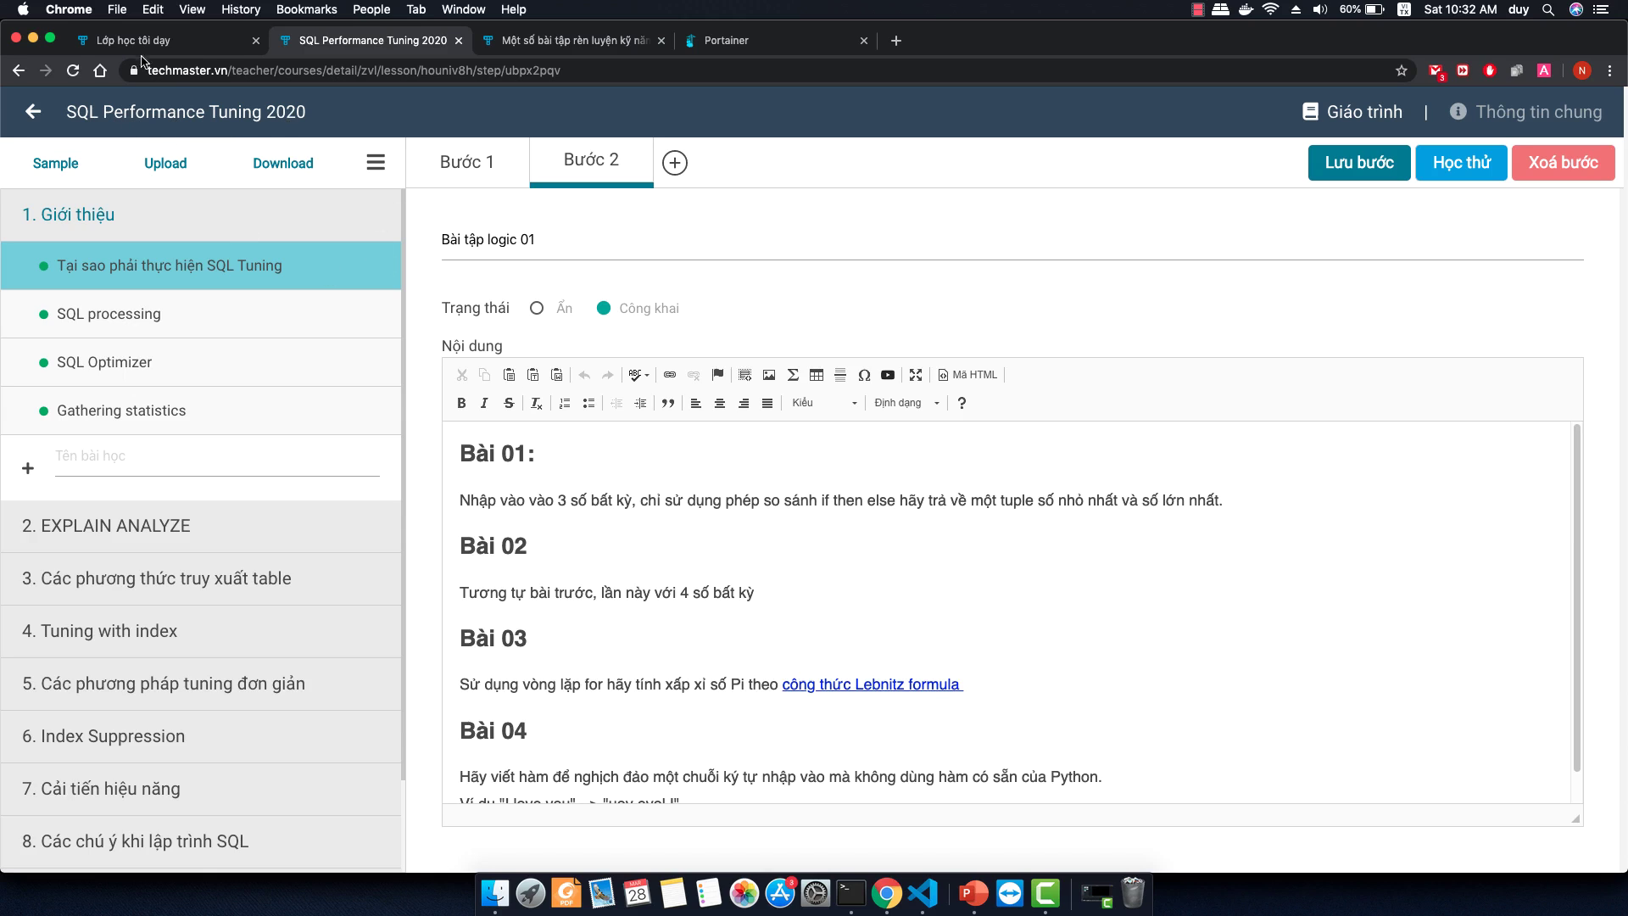
Open the exercise "Bài tập logic 01" in the class SQL Tuning 02 and review its status and content.
click(176, 44)
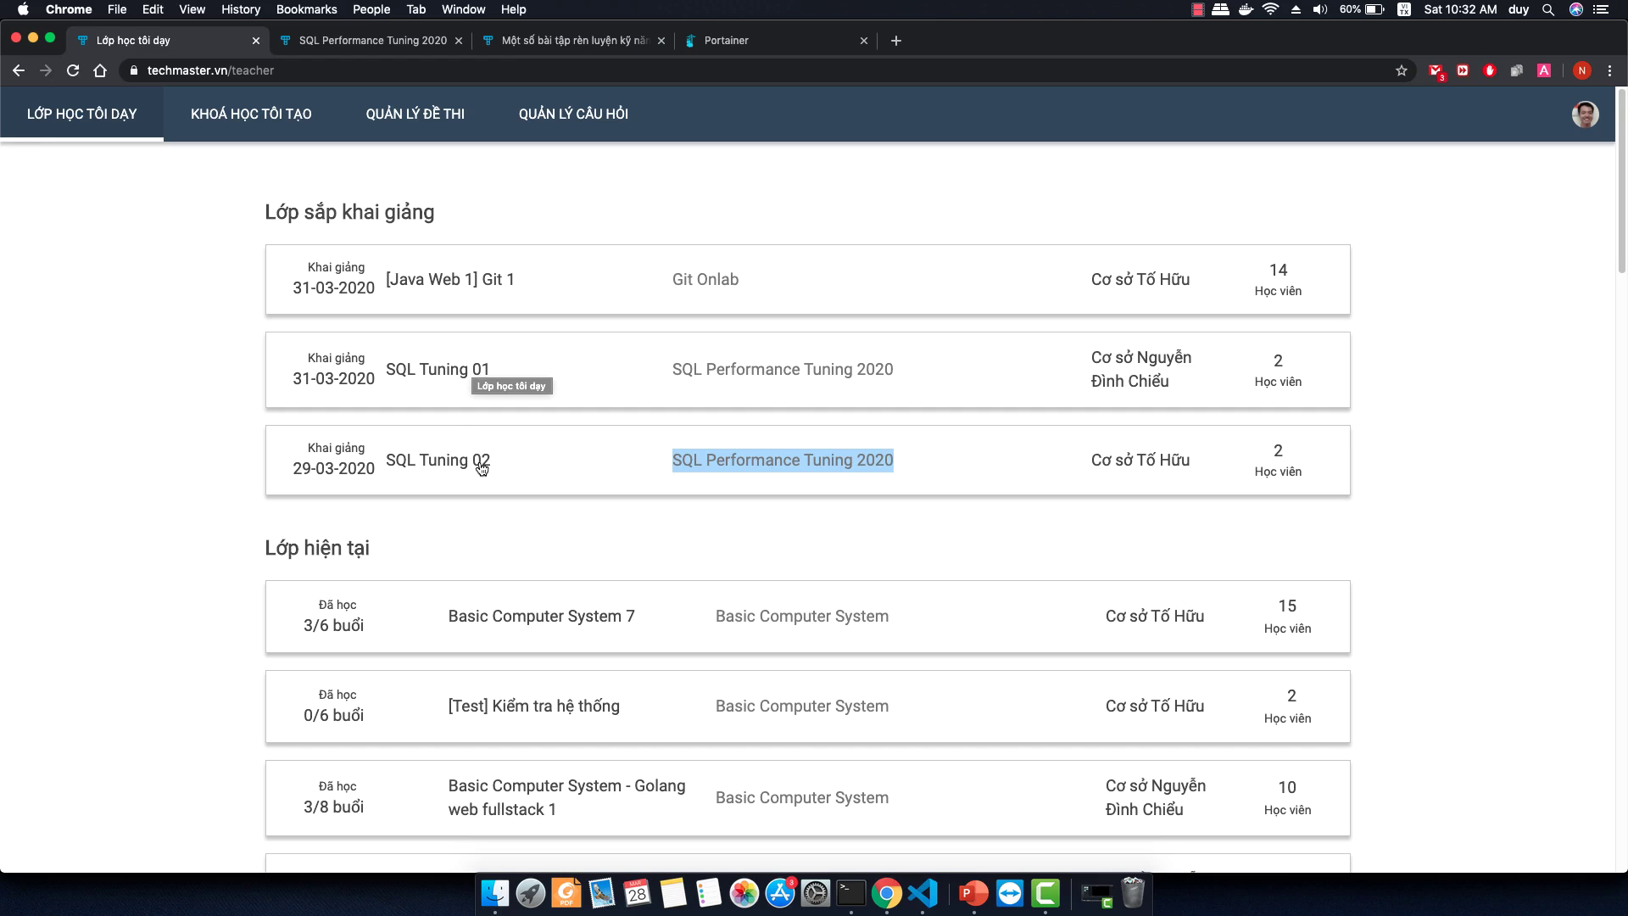
click(166, 379)
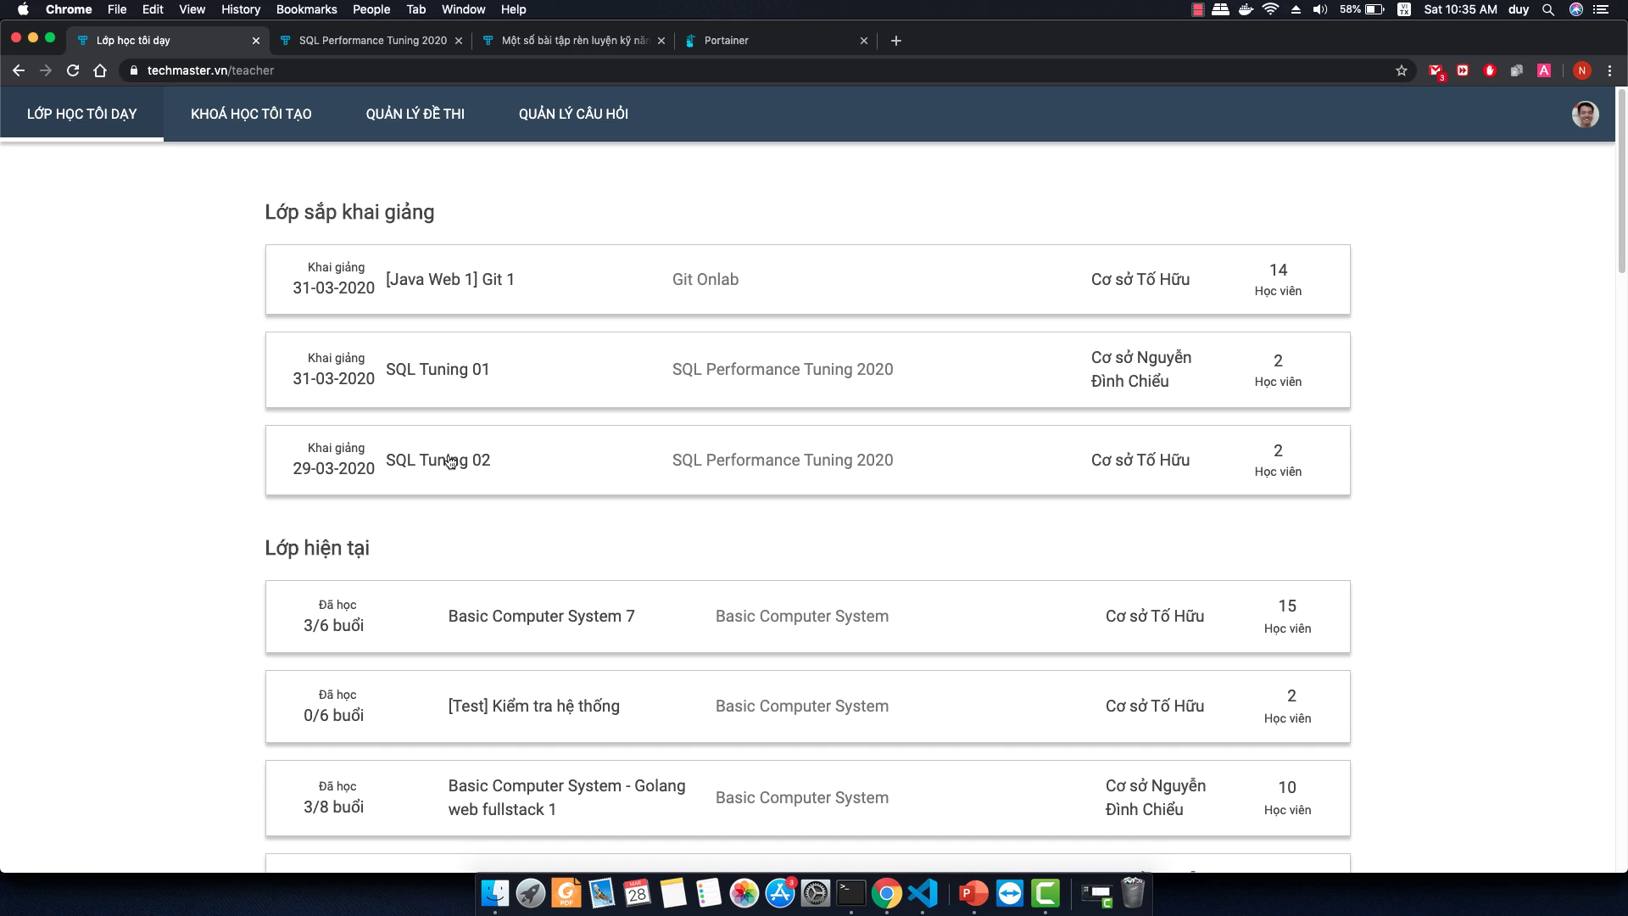
click(450, 462)
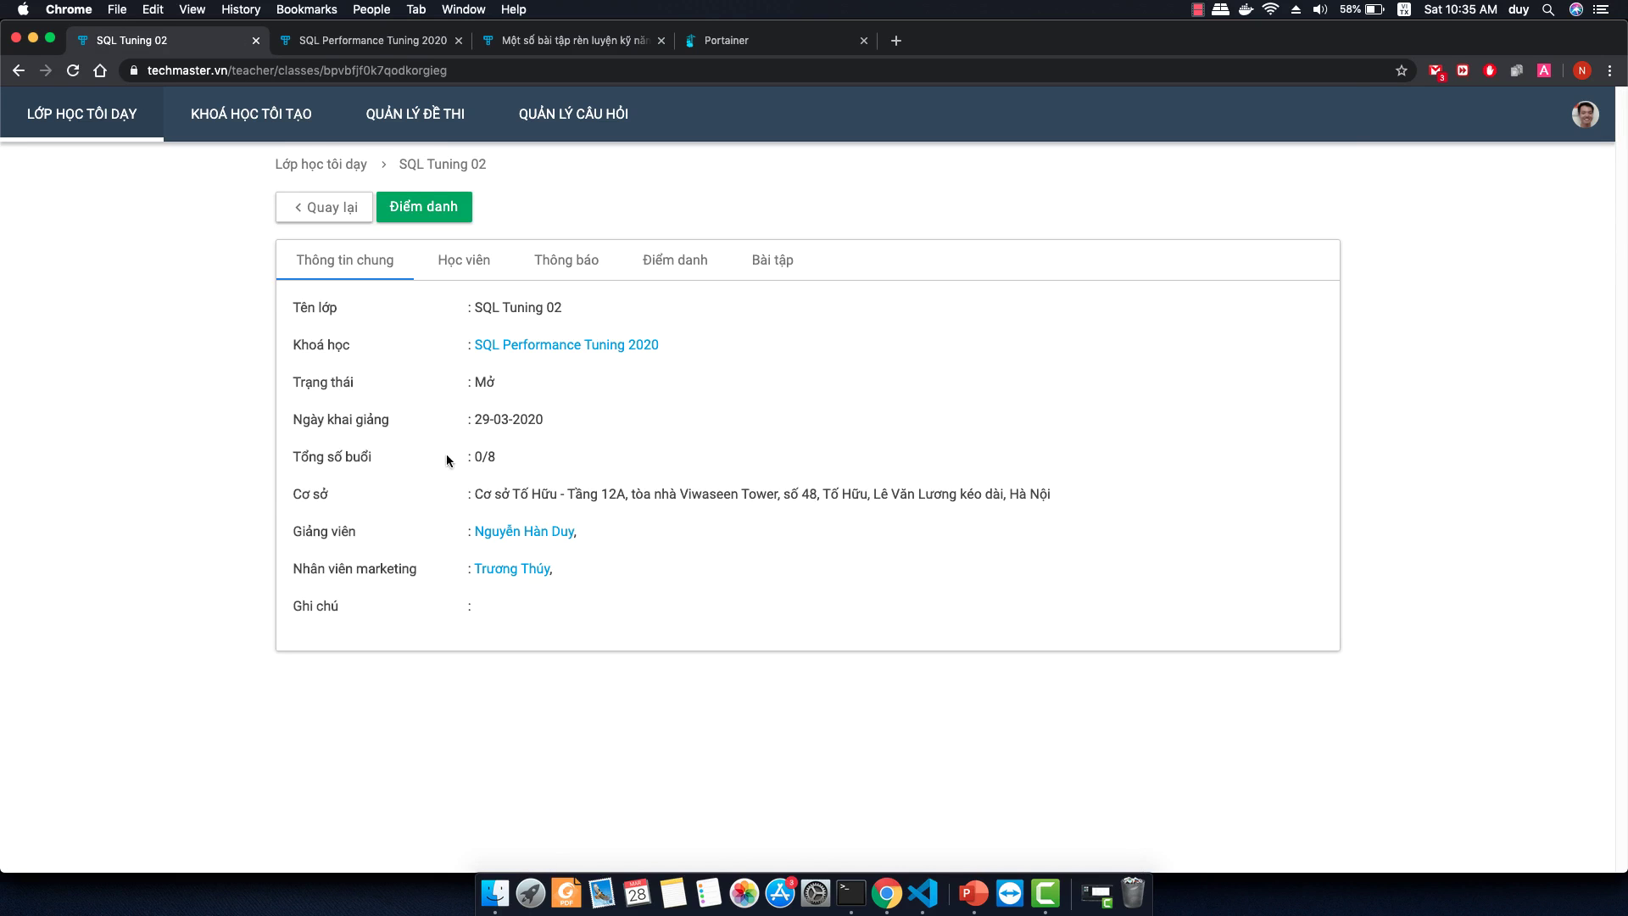
click(773, 266)
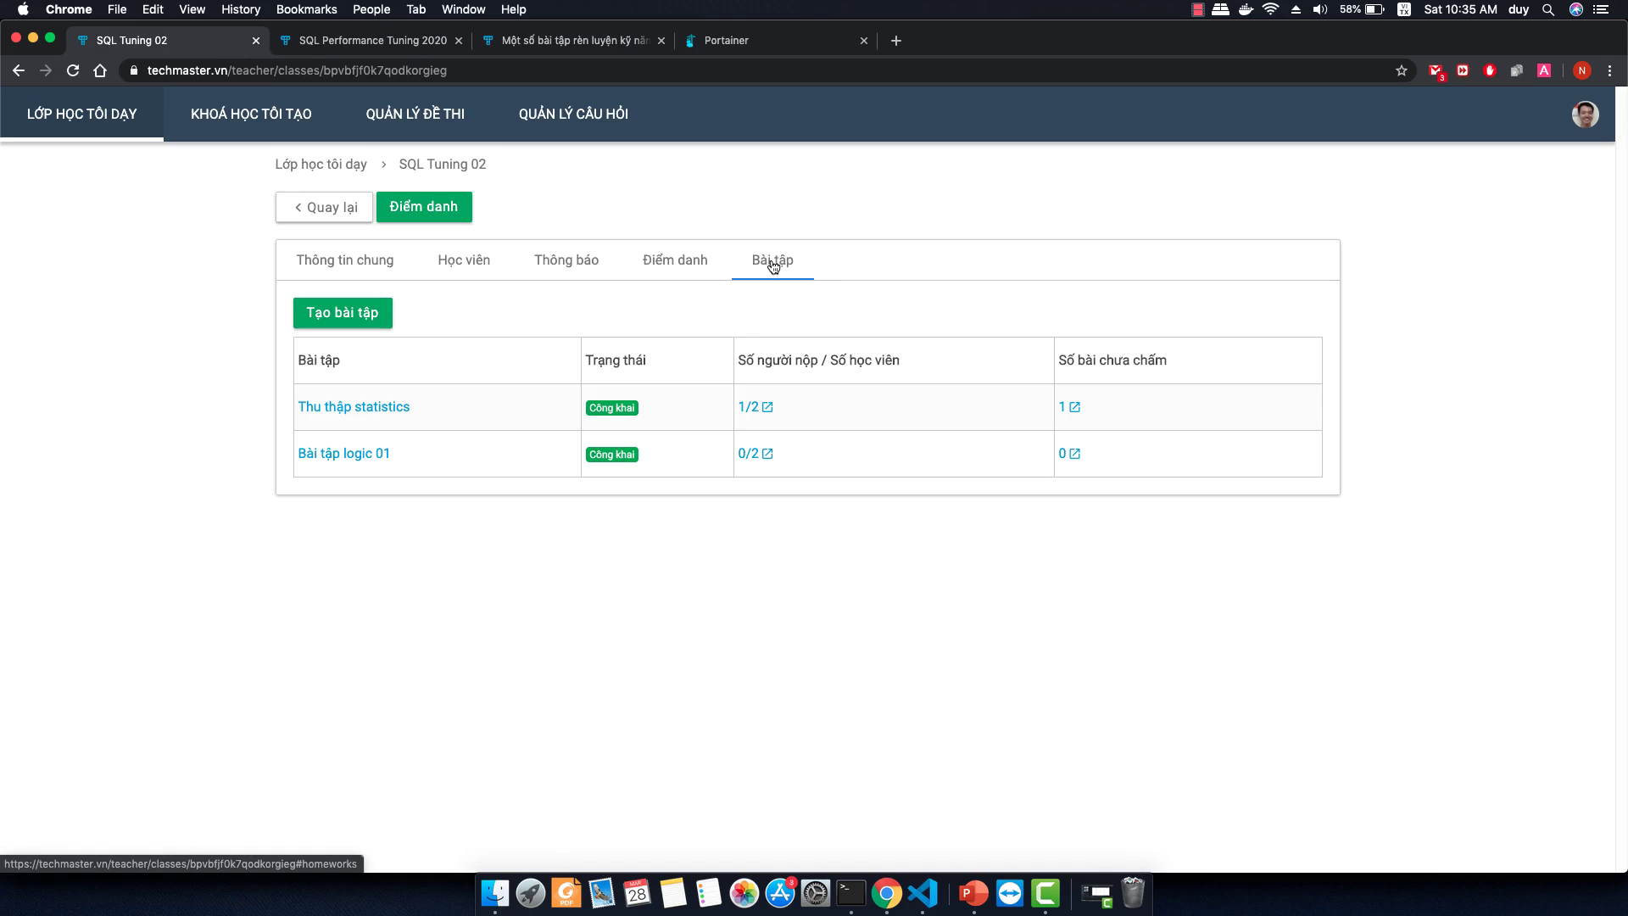
click(366, 459)
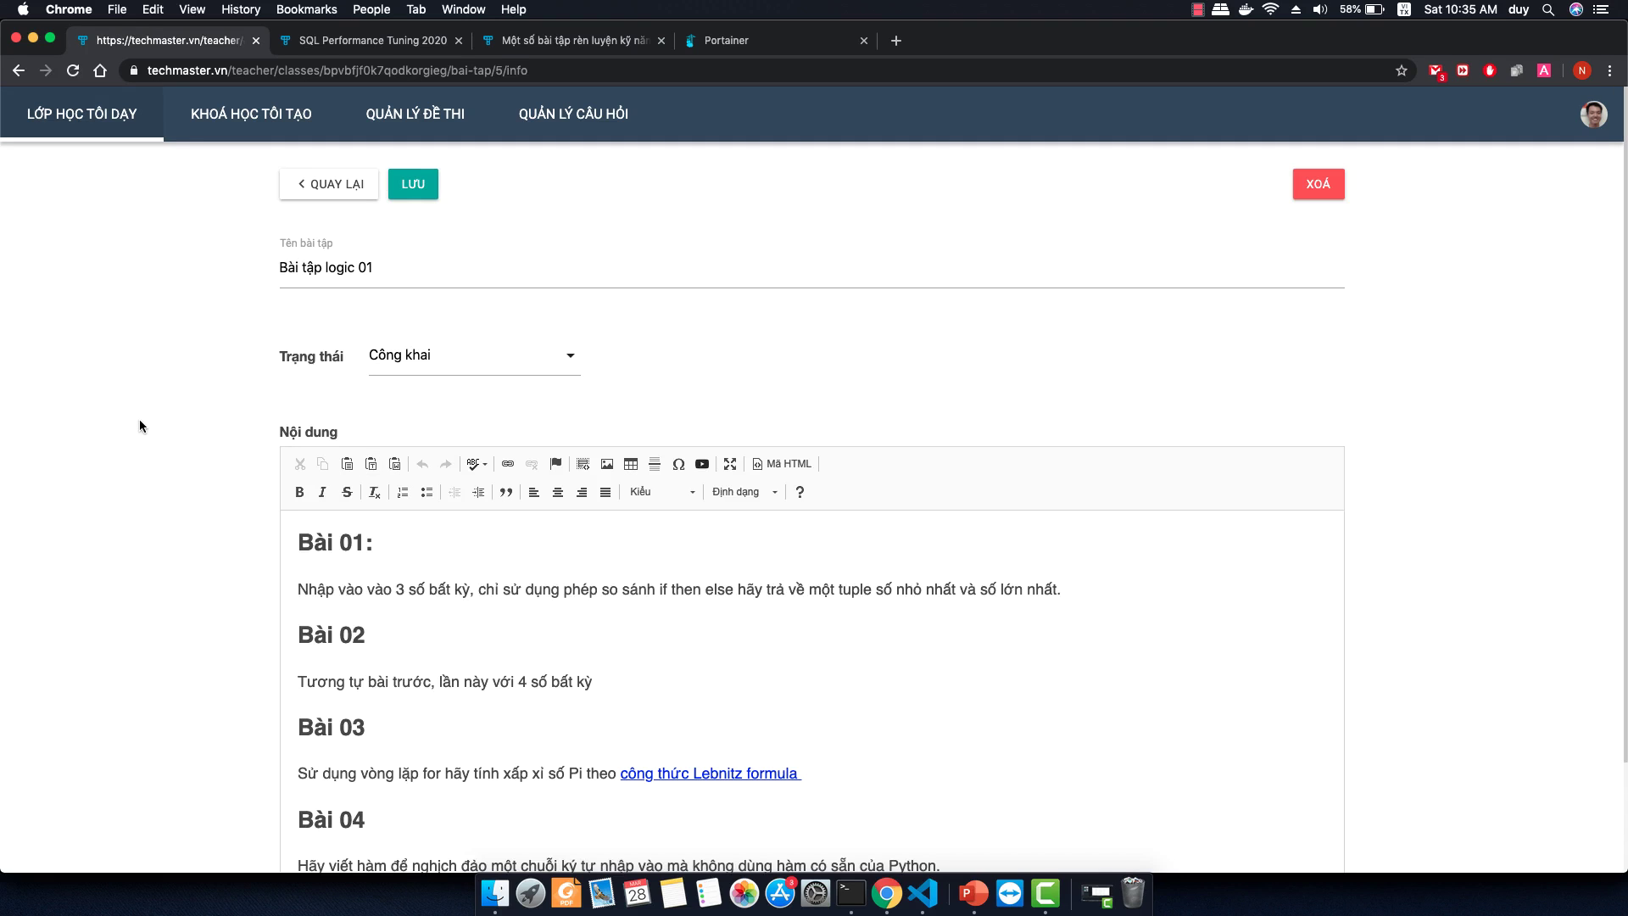
scroll(189, 364, down, 1)
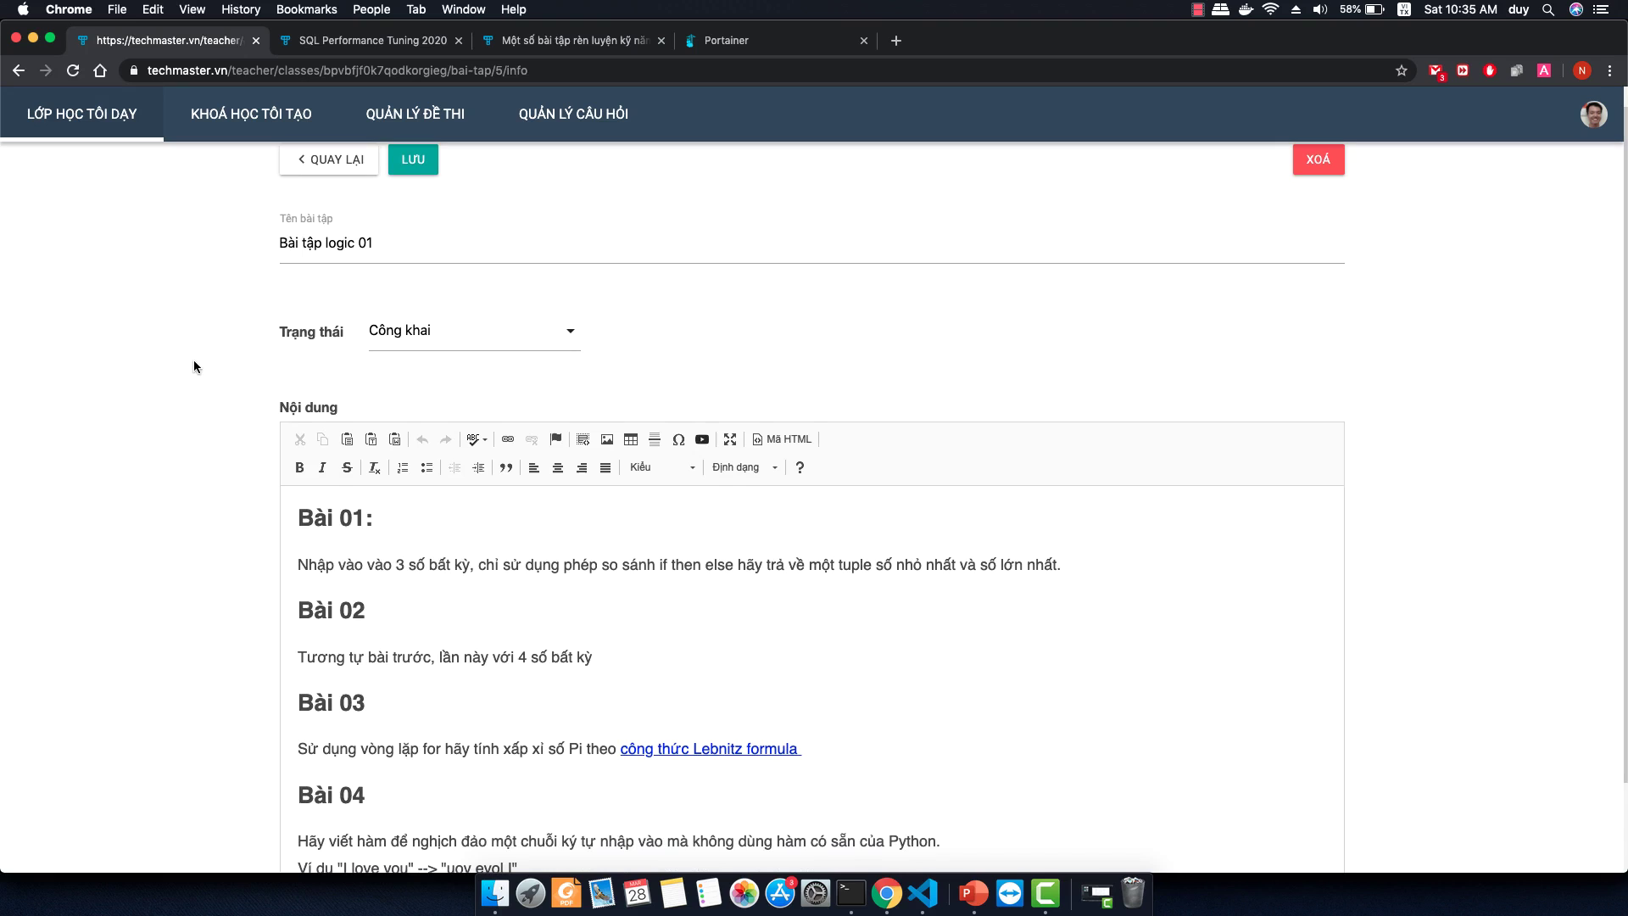
scroll(218, 368, down, 1)
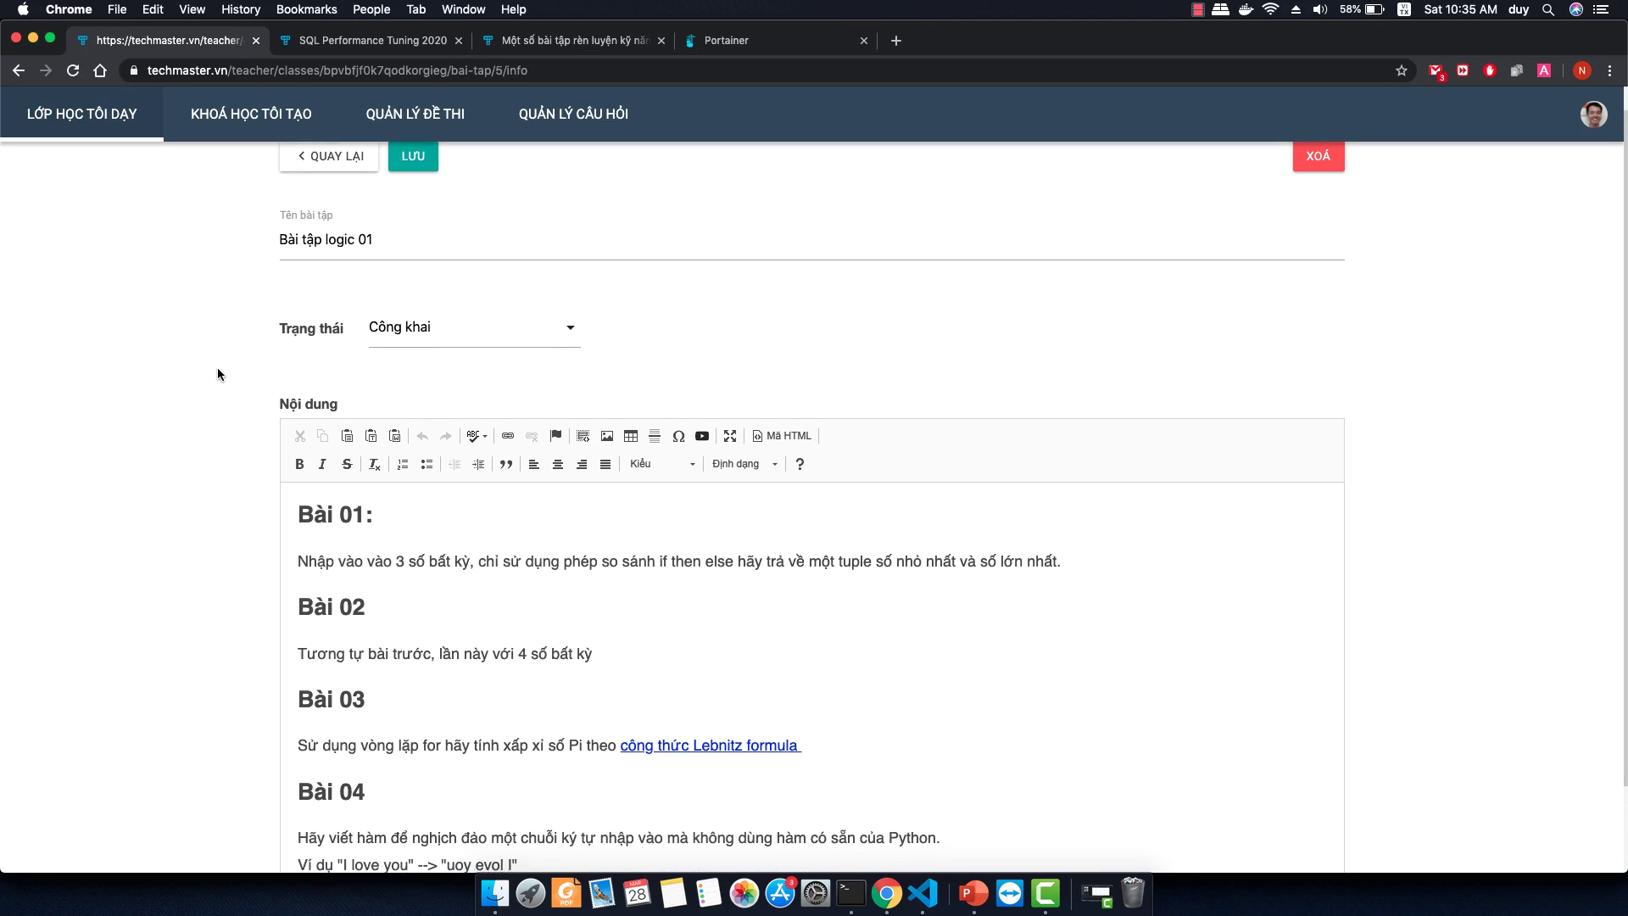
scroll(217, 368, down, 1)
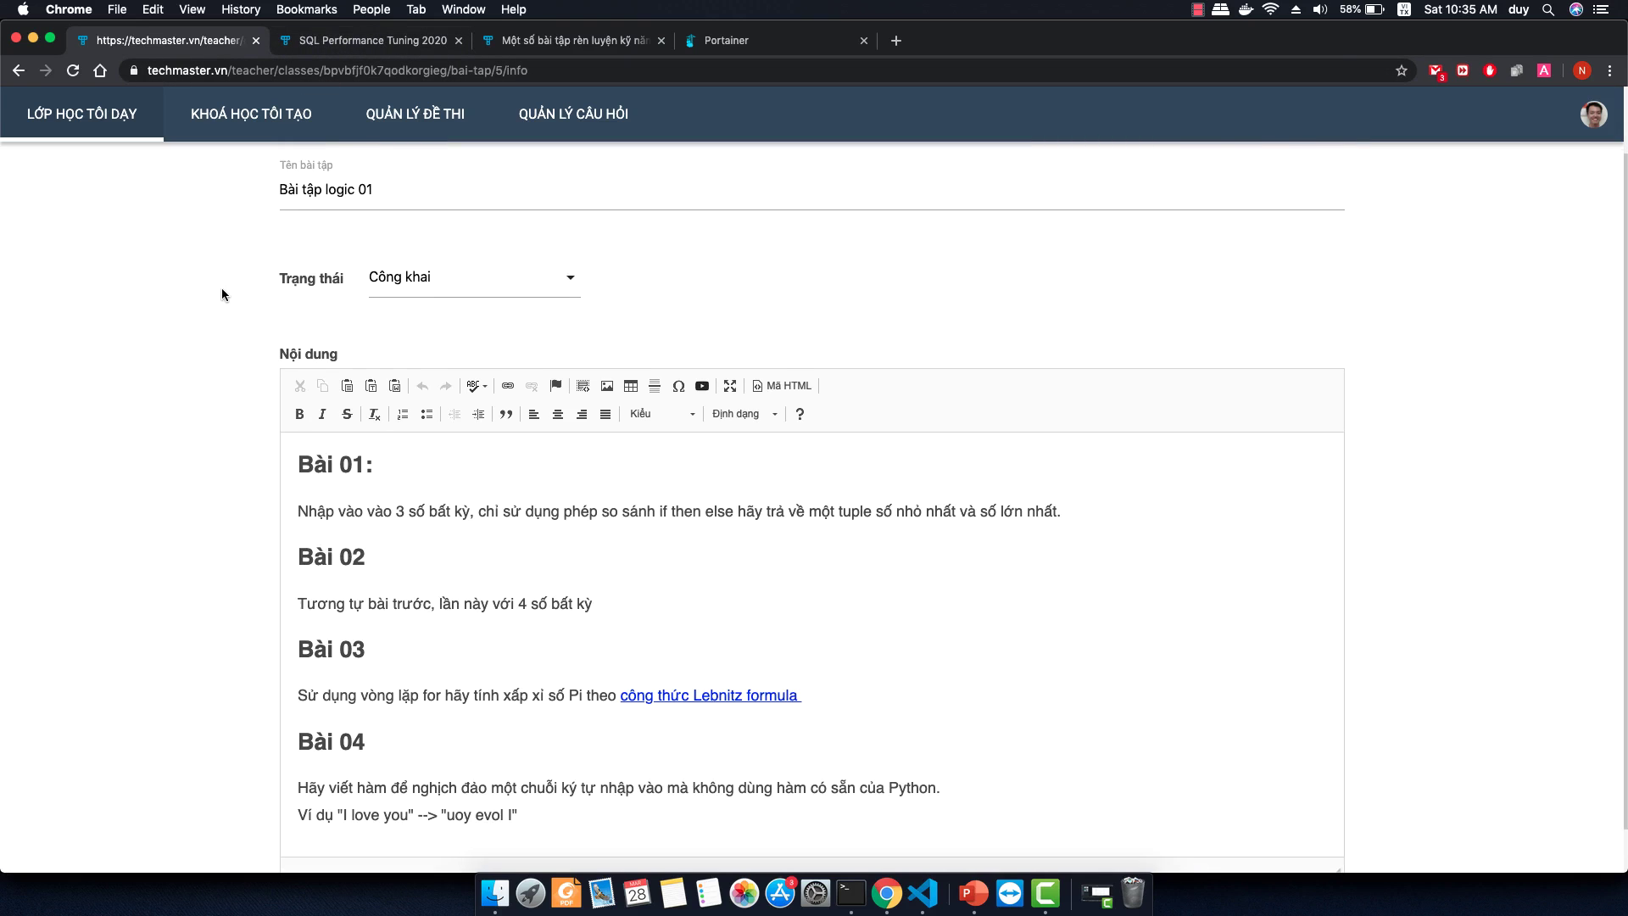
scroll(207, 301, down, 2)
scroll(205, 302, up, 5)
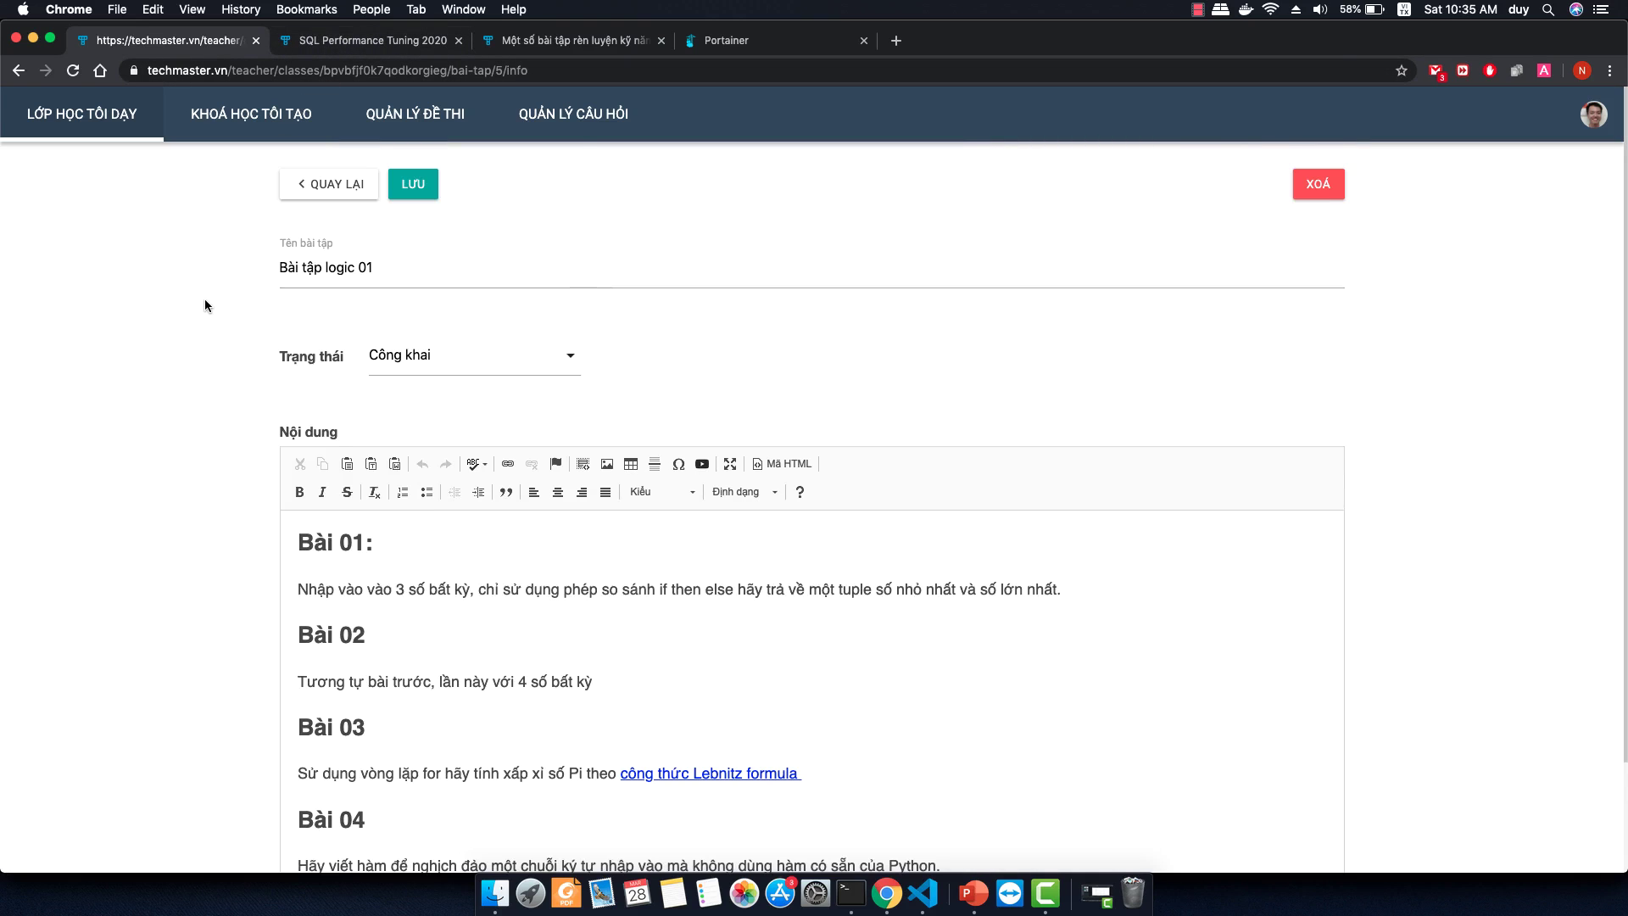
Go back to the class list and open "Bài tập logic 01" among the exercises of the class SQL Tuning 01.
click(315, 192)
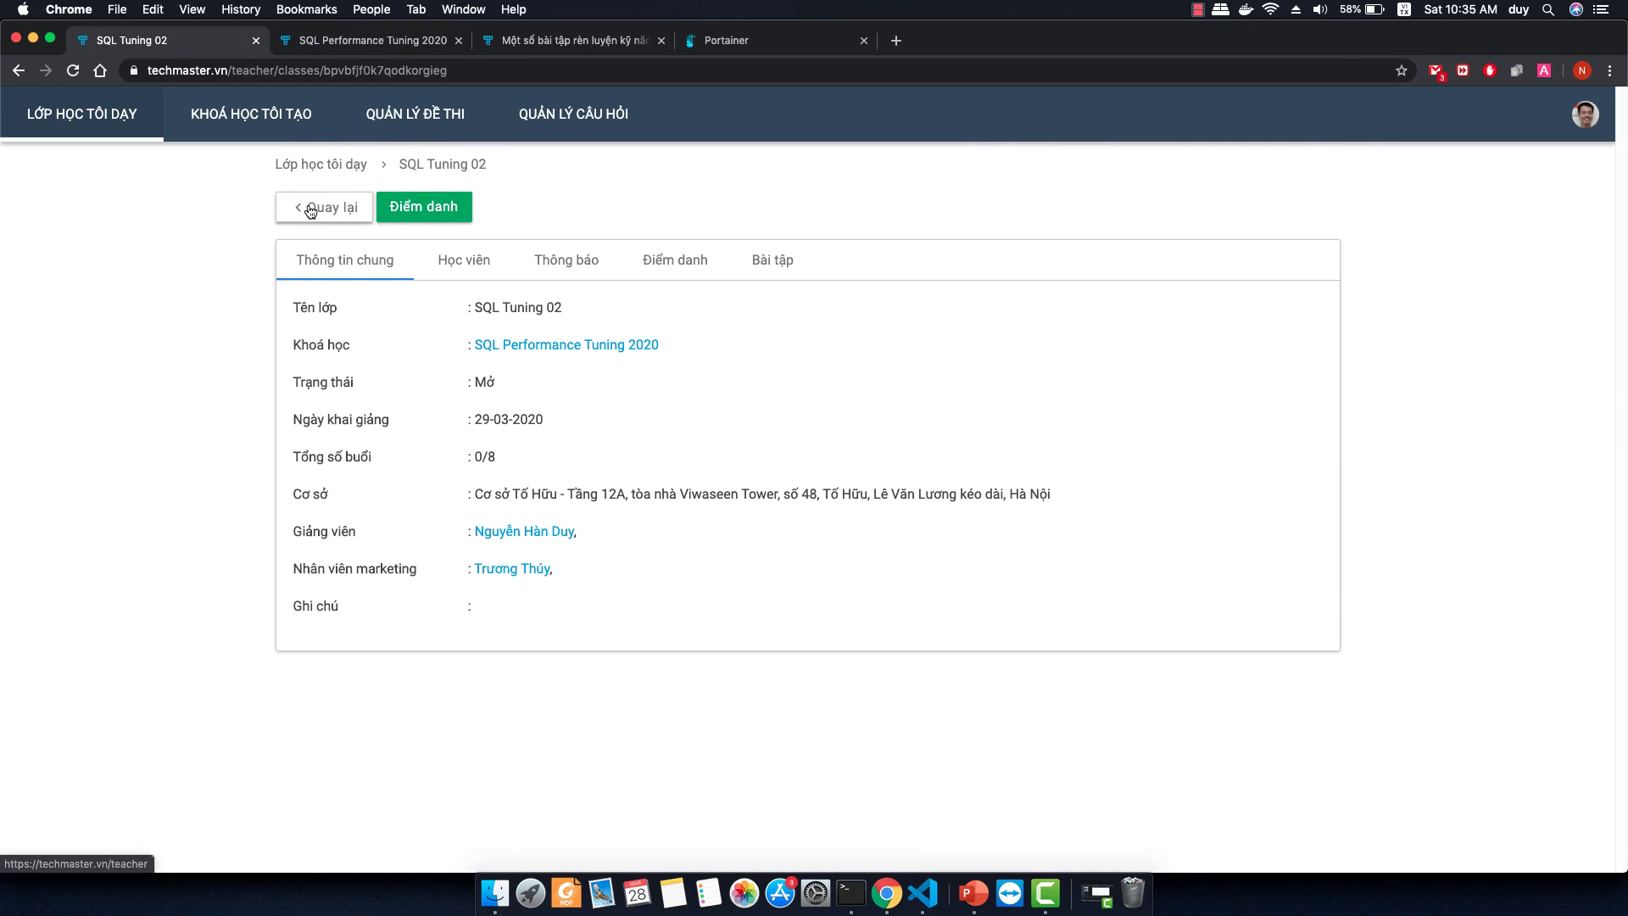
click(316, 207)
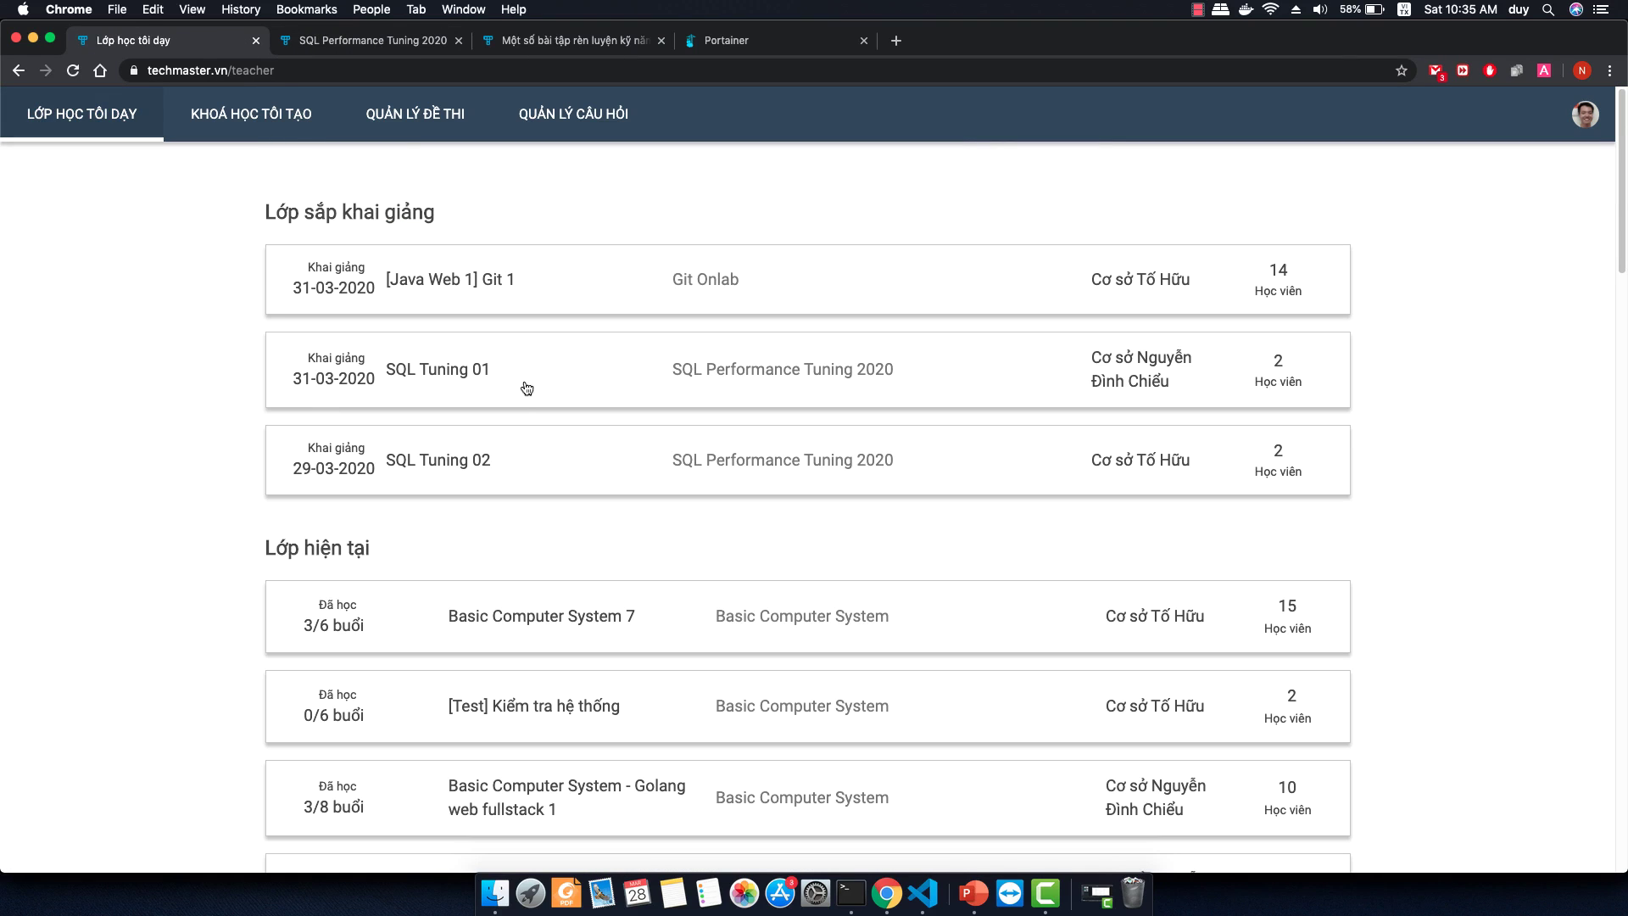
click(469, 373)
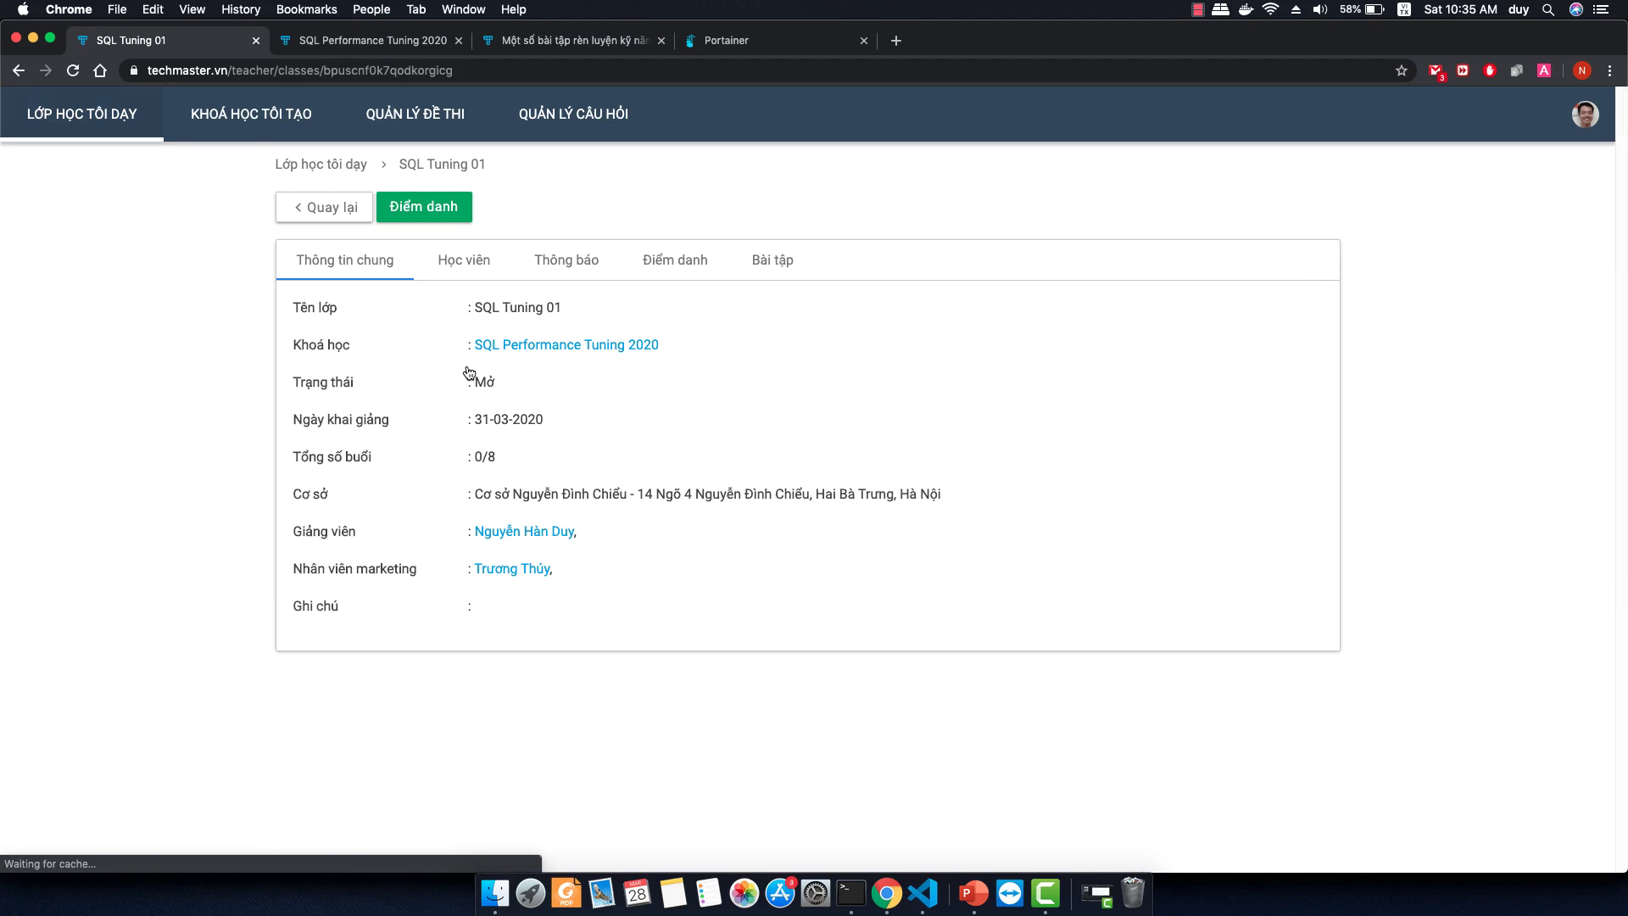
click(778, 269)
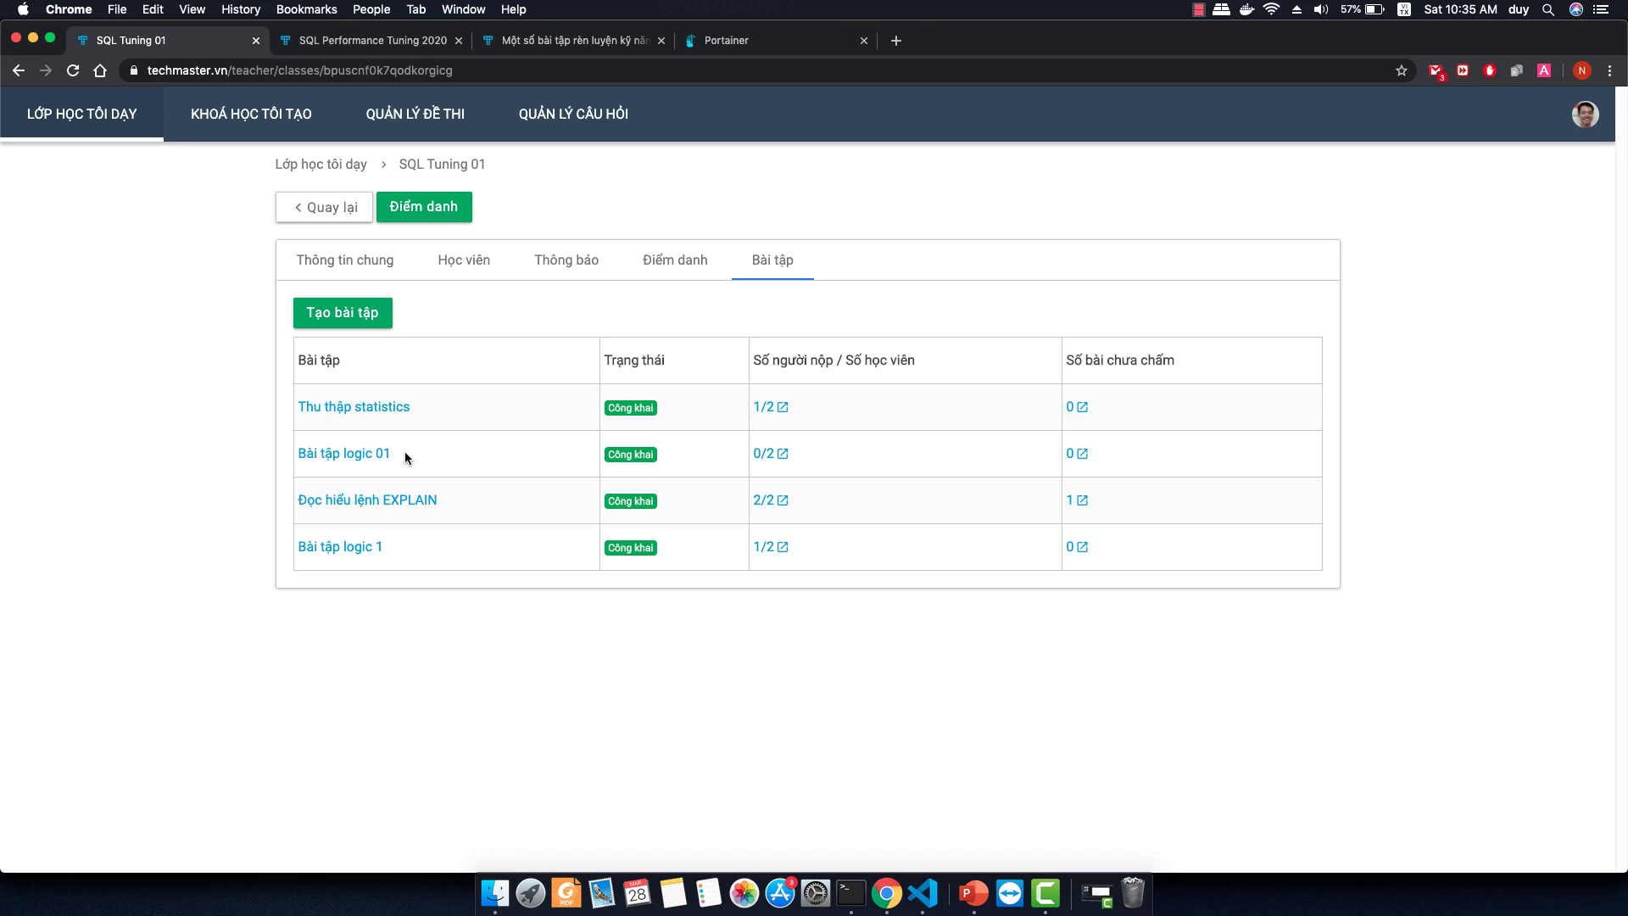
click(325, 454)
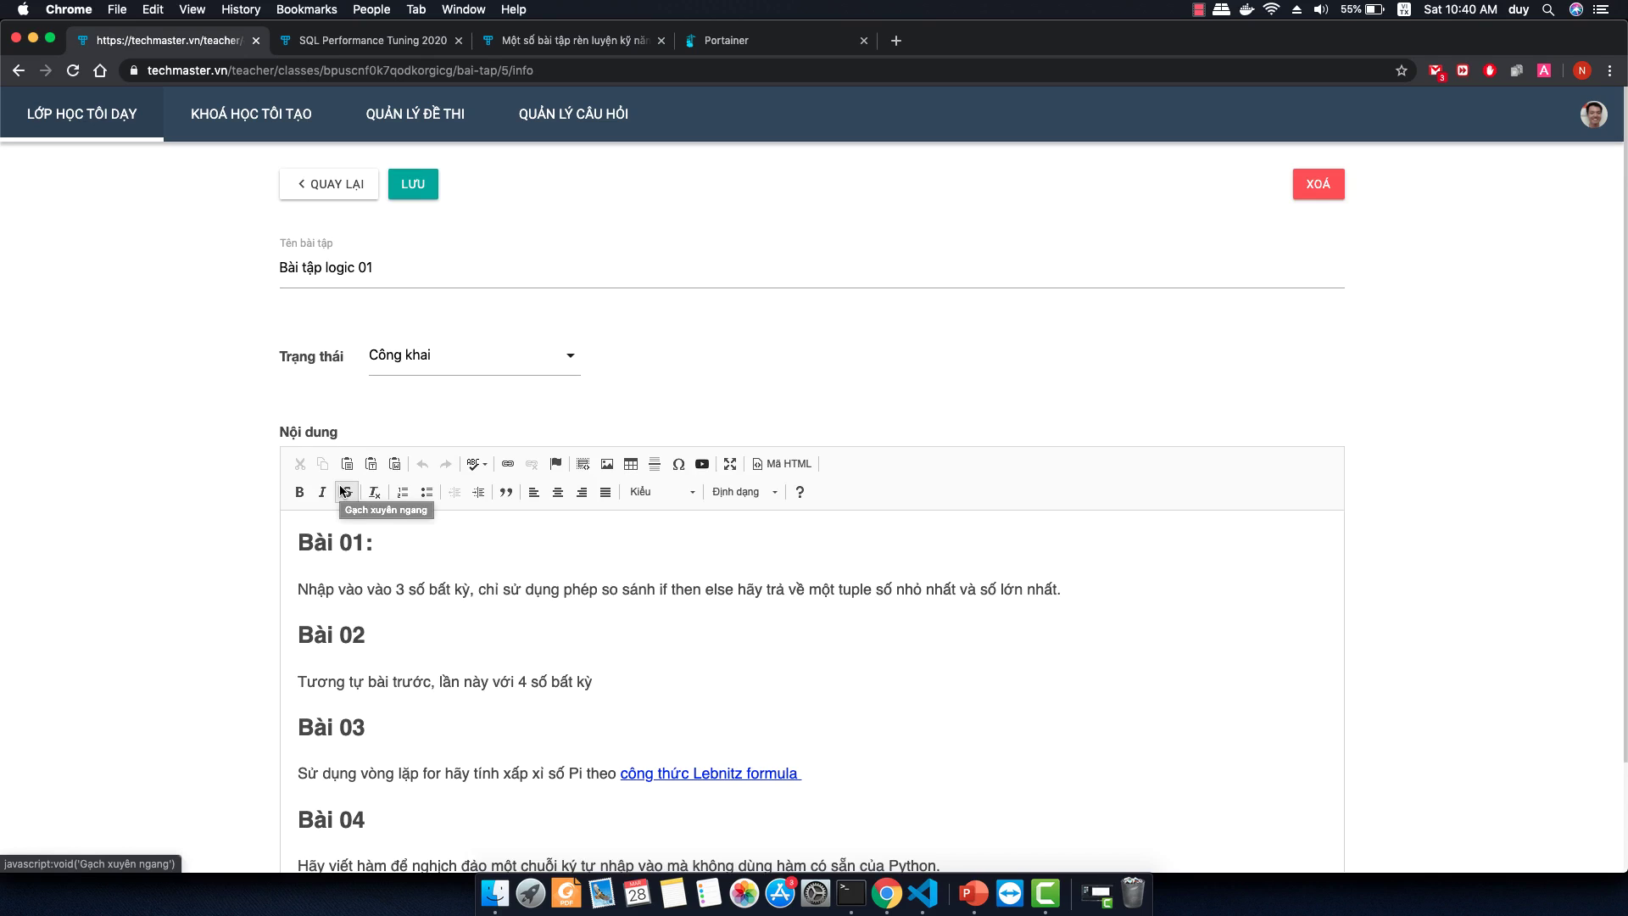
Return to the list of taught classes and start a new exercise in the class SQL Tuning 02.
click(353, 42)
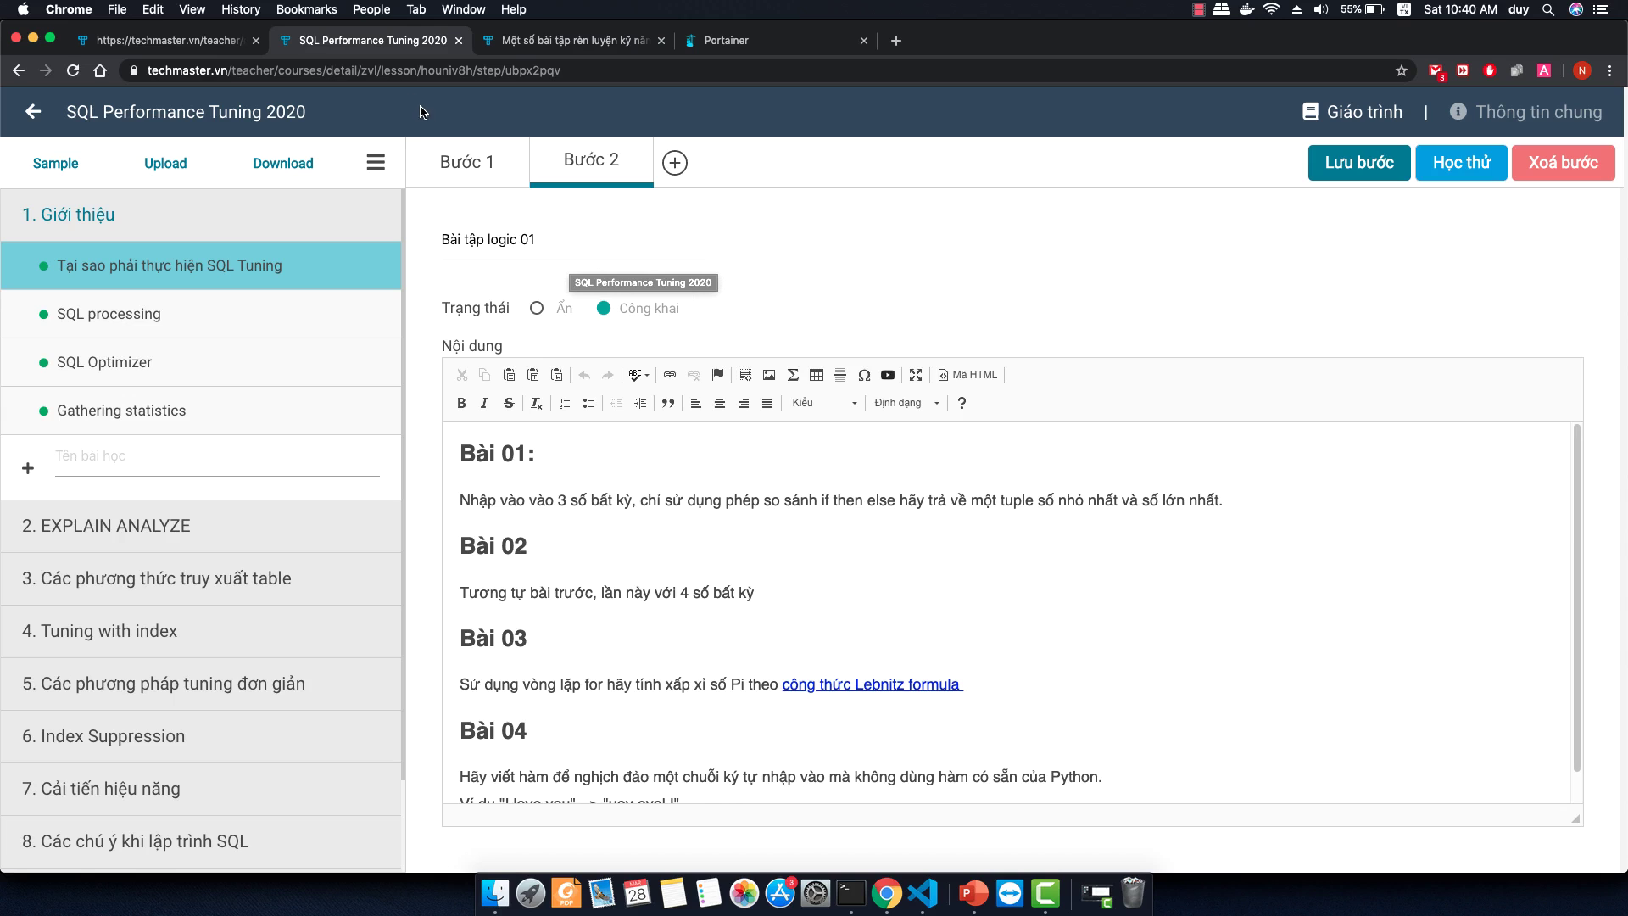
click(163, 42)
click(134, 123)
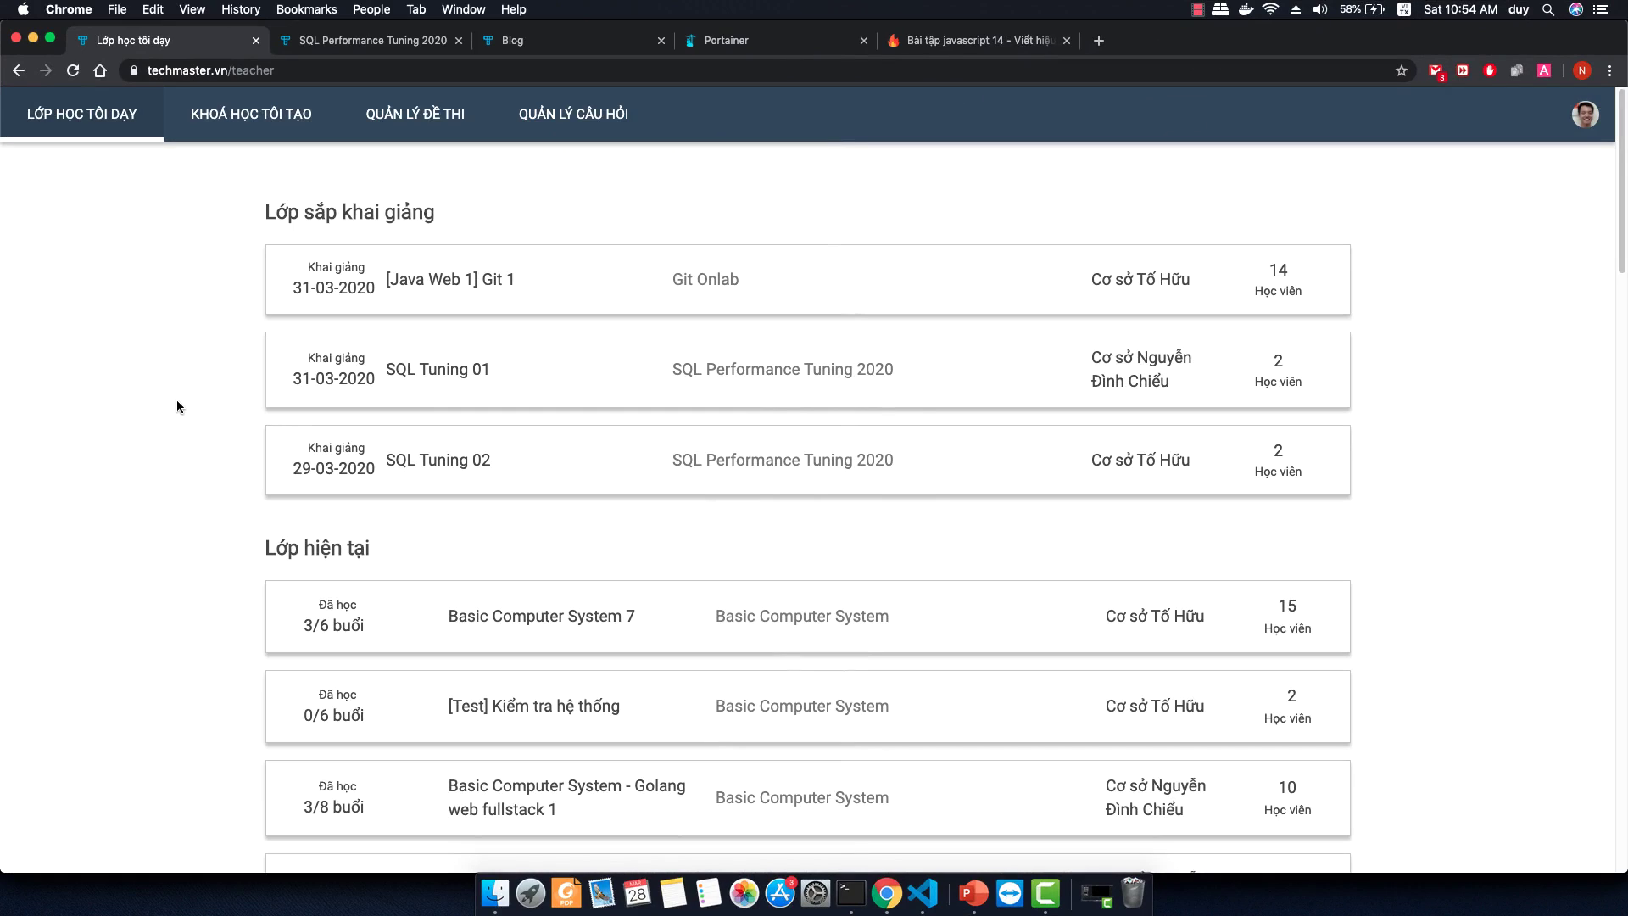
click(476, 468)
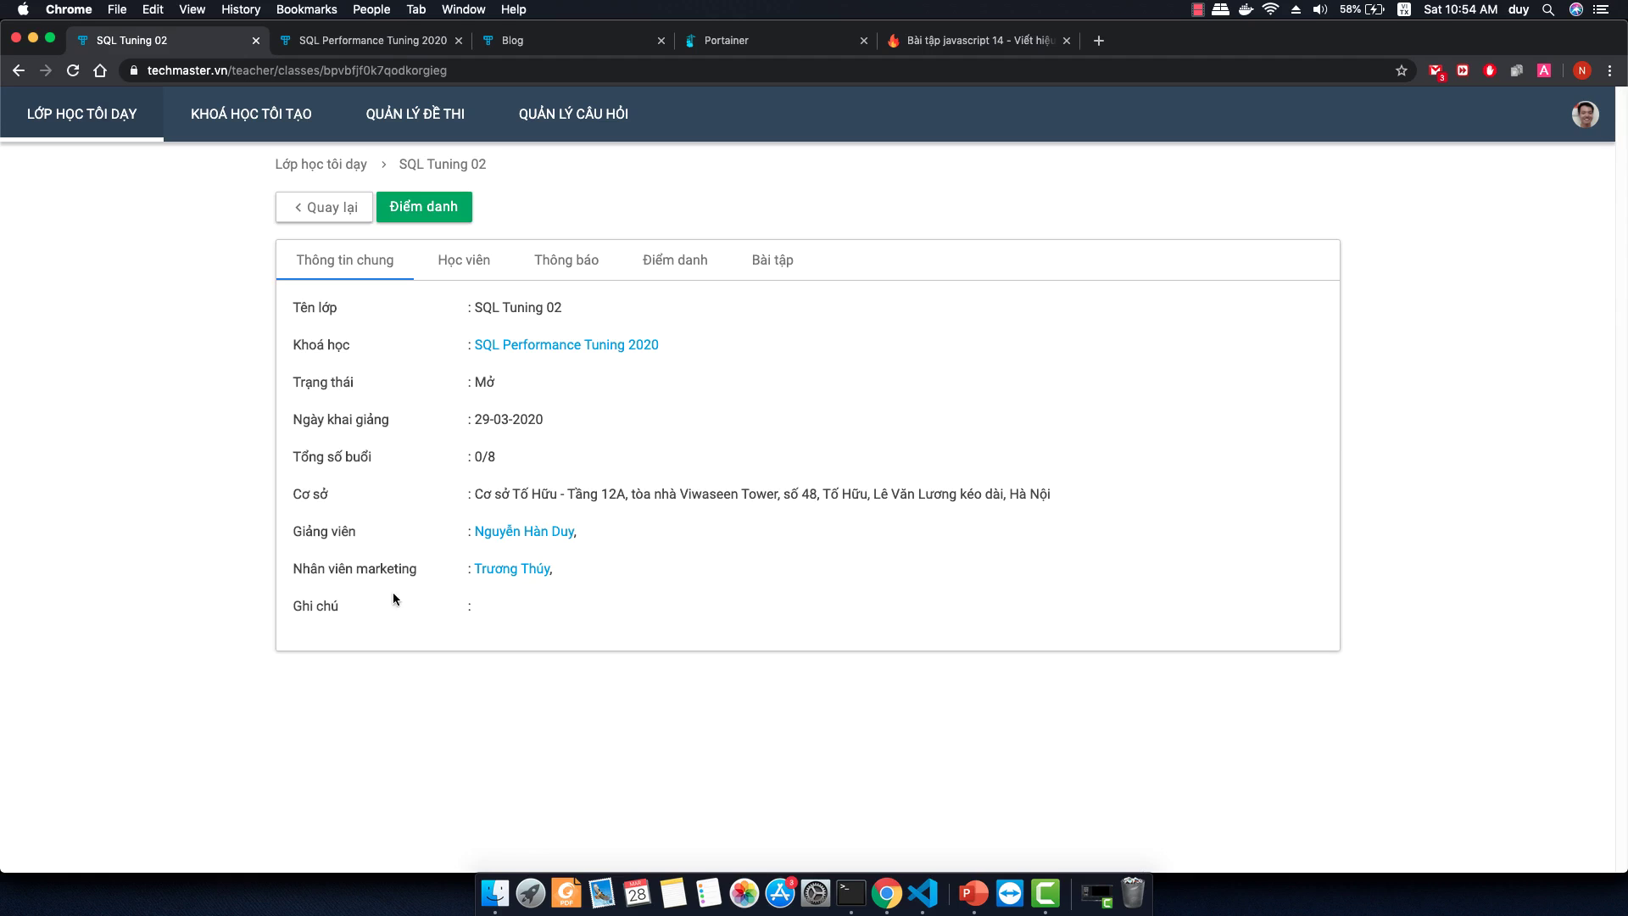
click(771, 268)
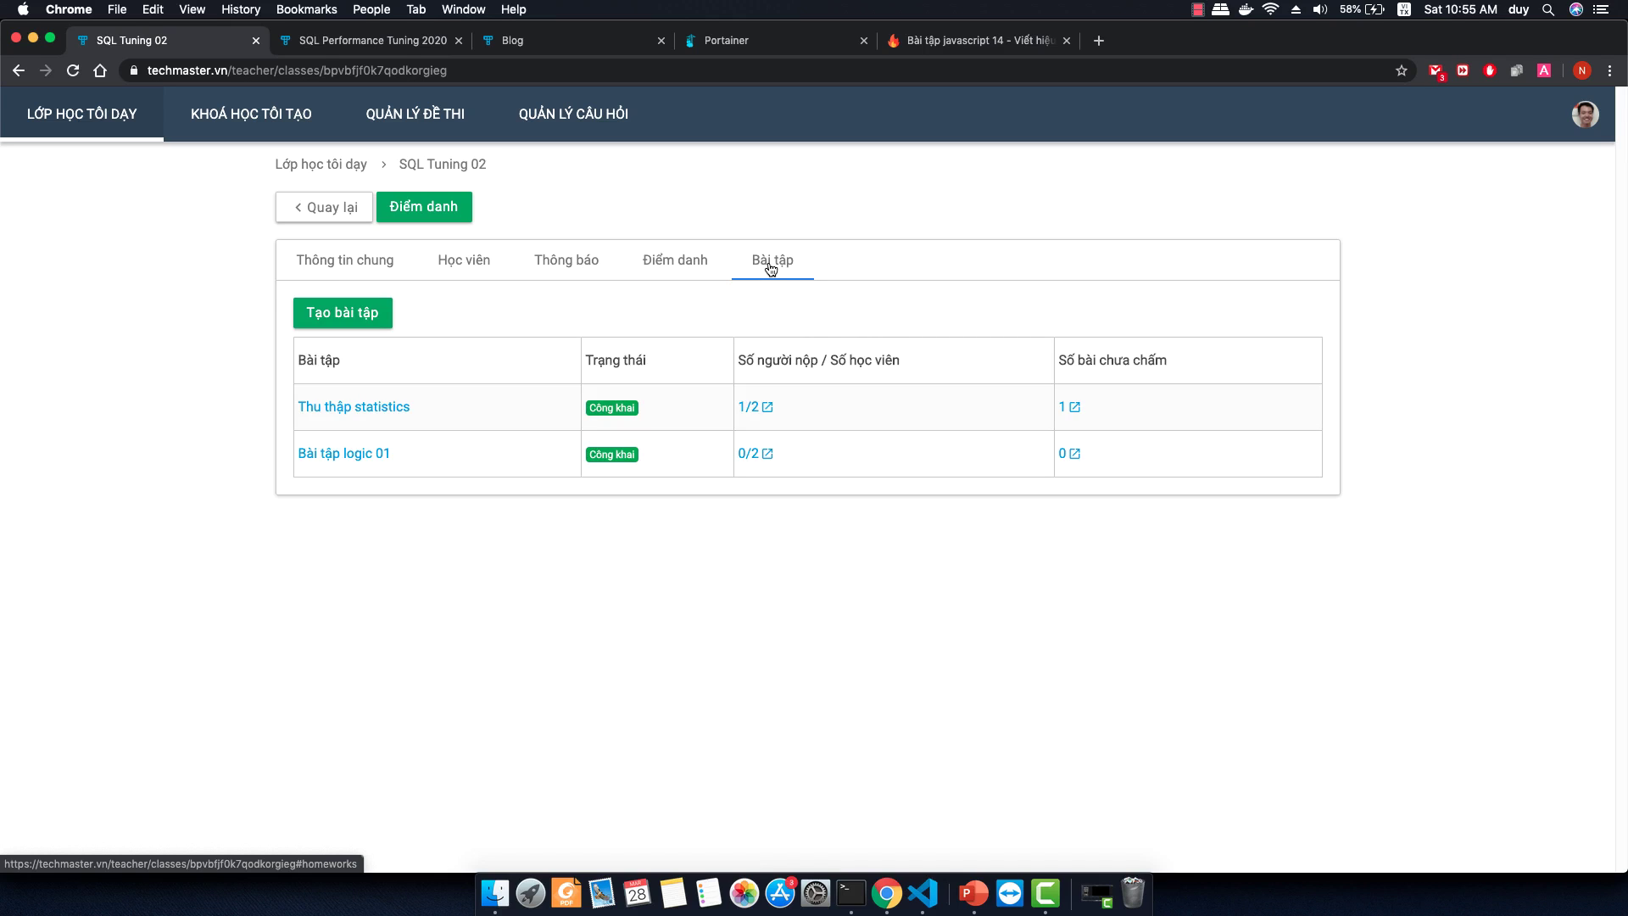
click(359, 321)
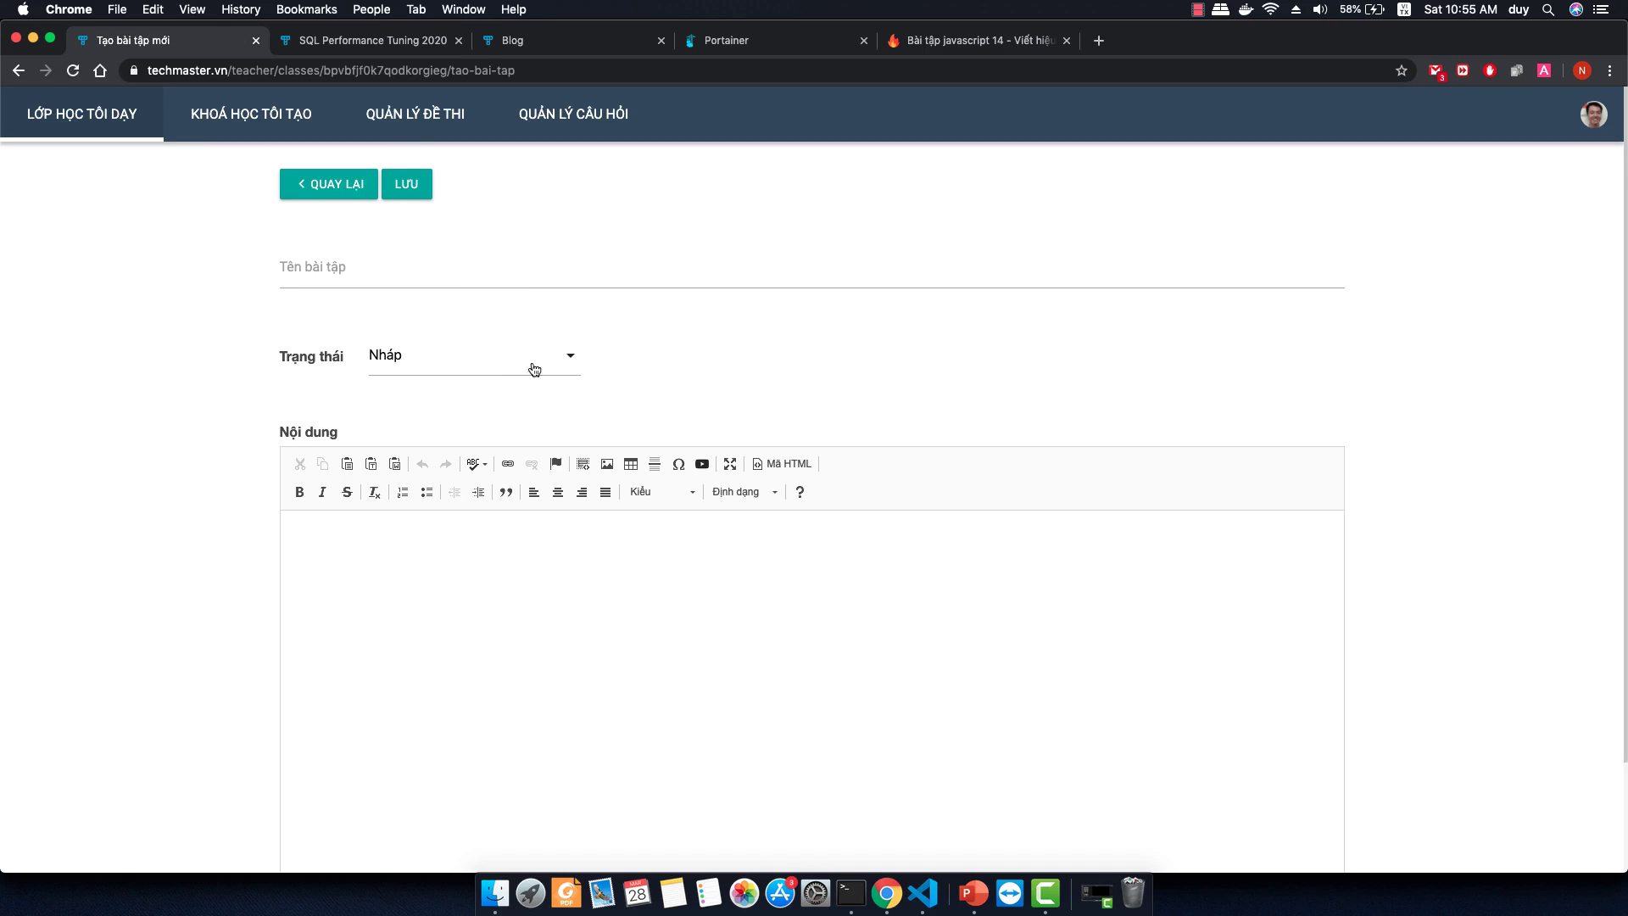
Name the new exercise "Bài tập Javascript If-else" and set its status to Công khai.
click(589, 286)
text(B)
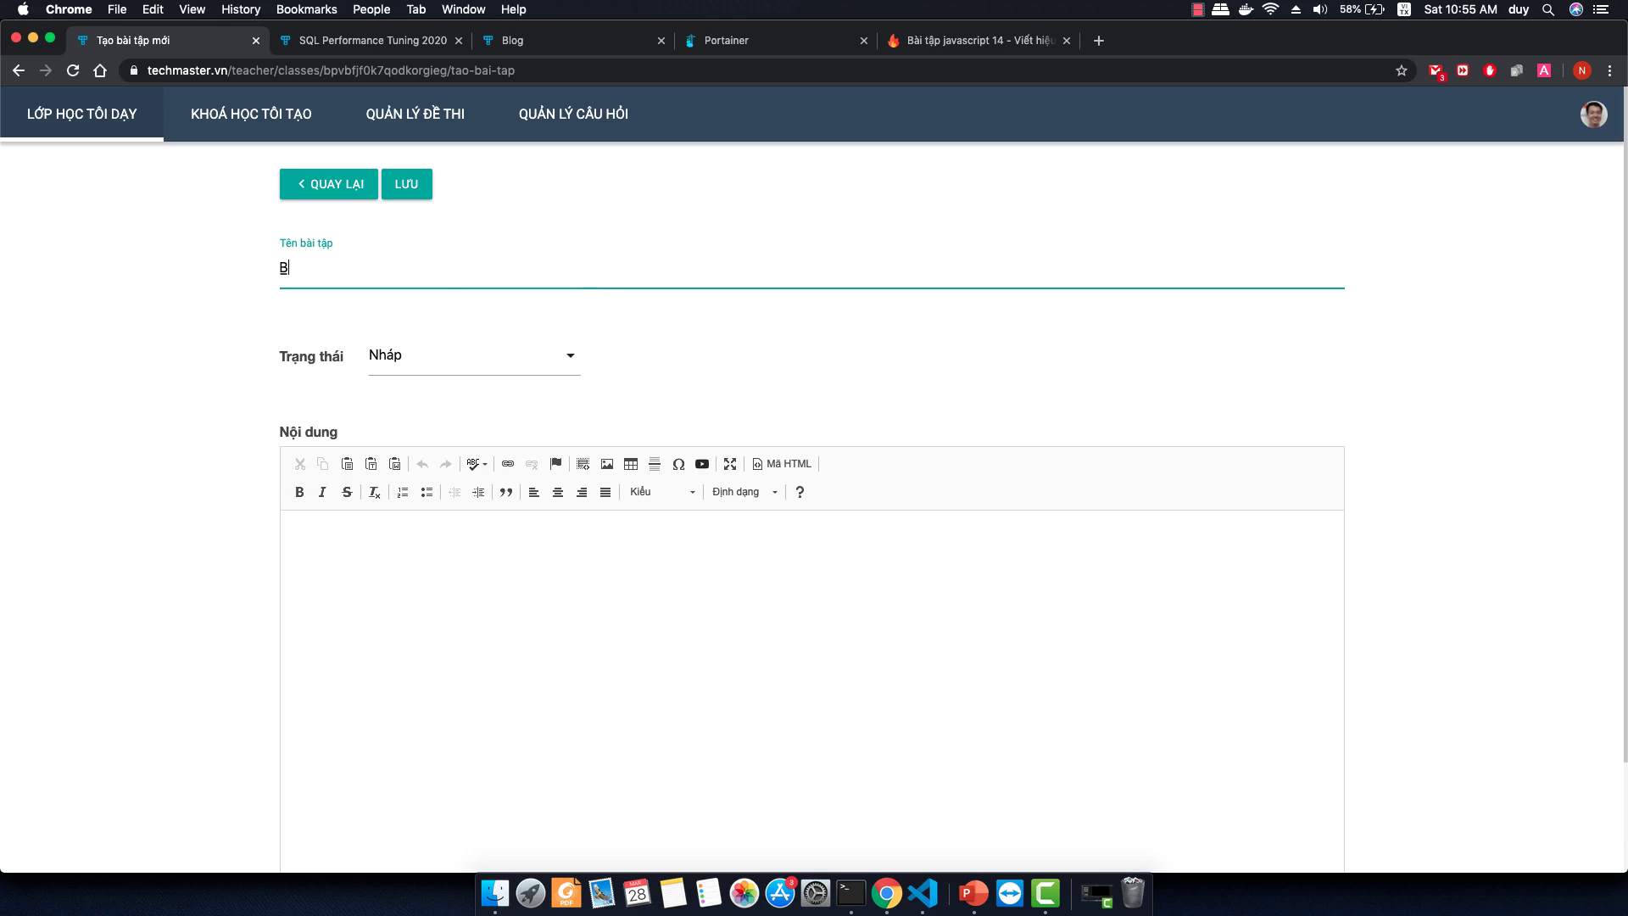
text(ài tâp)
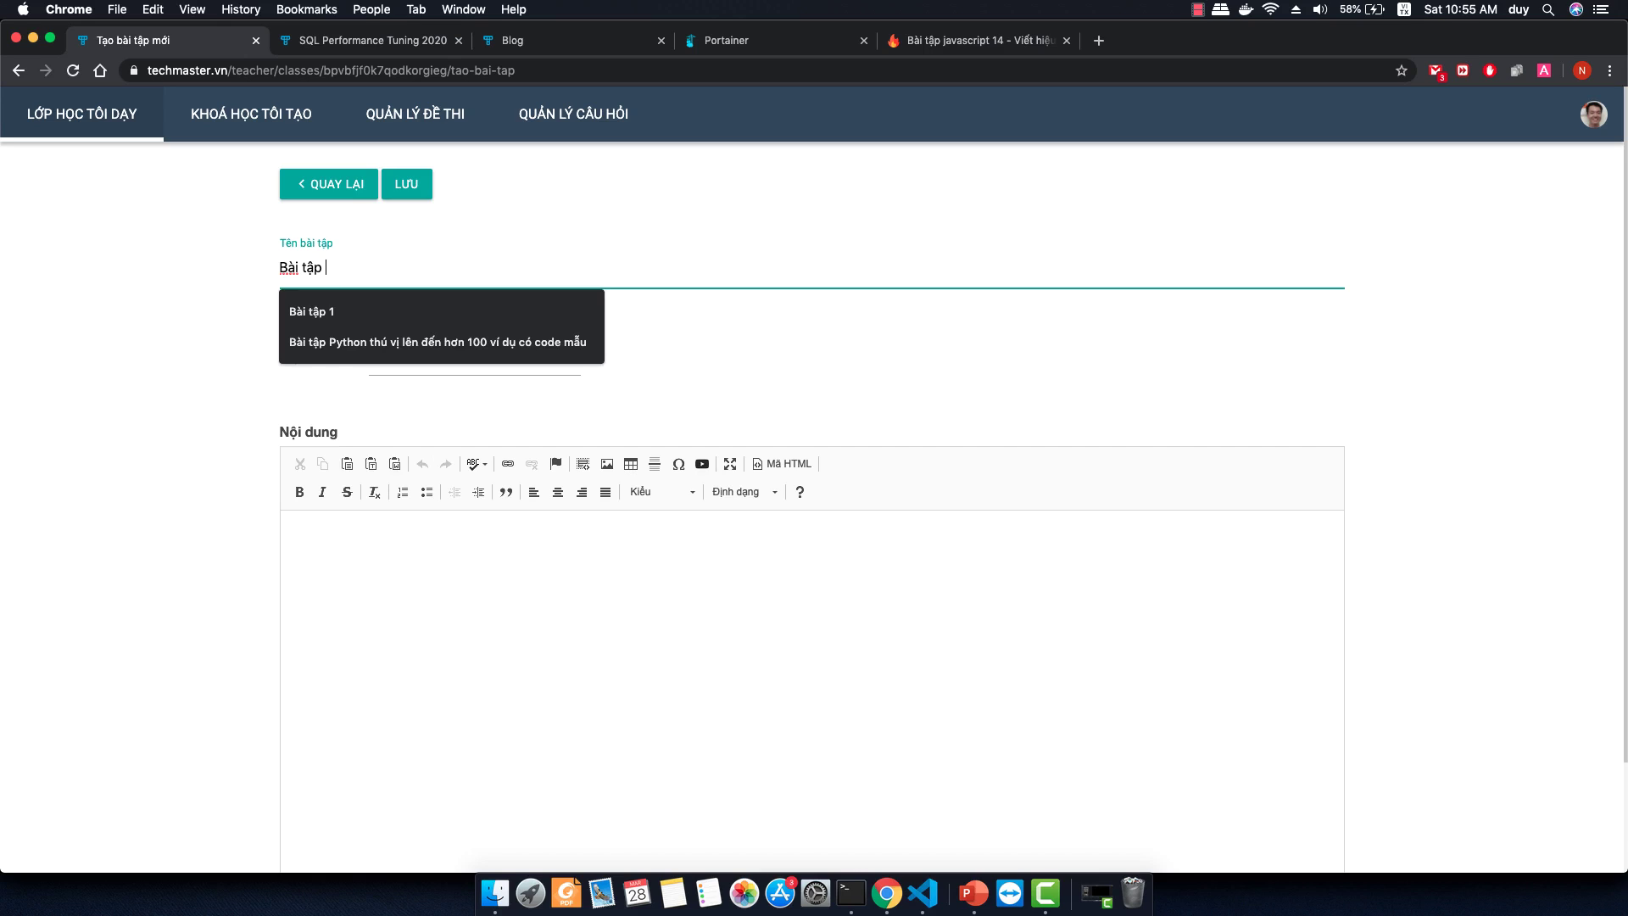
text( Jav)
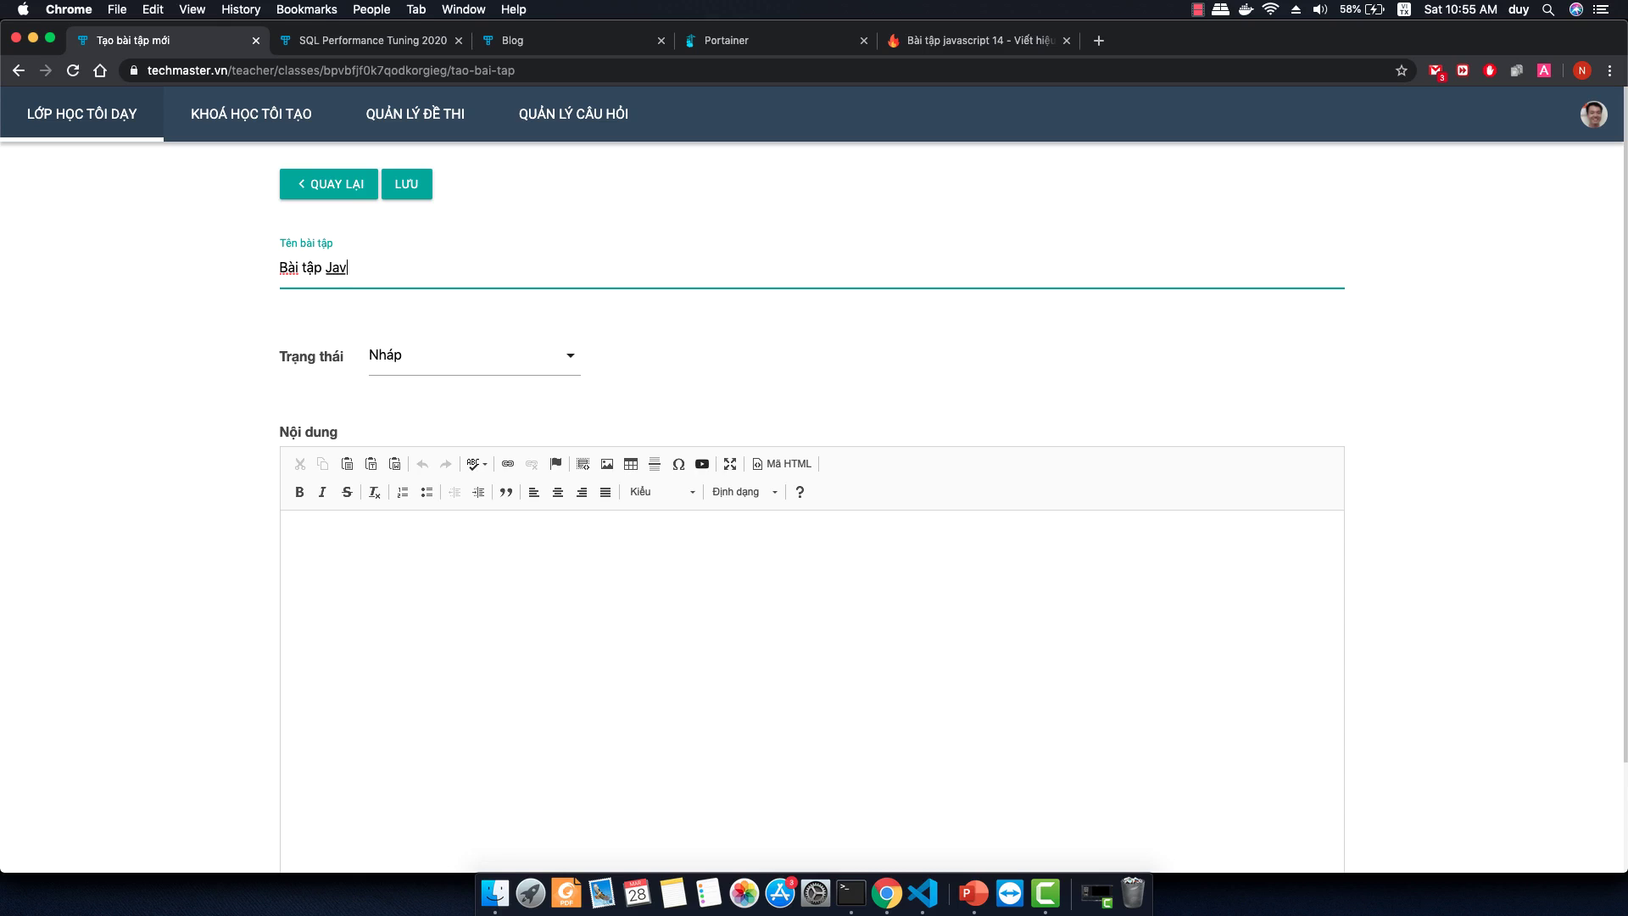
text(ascript If-else)
click(554, 363)
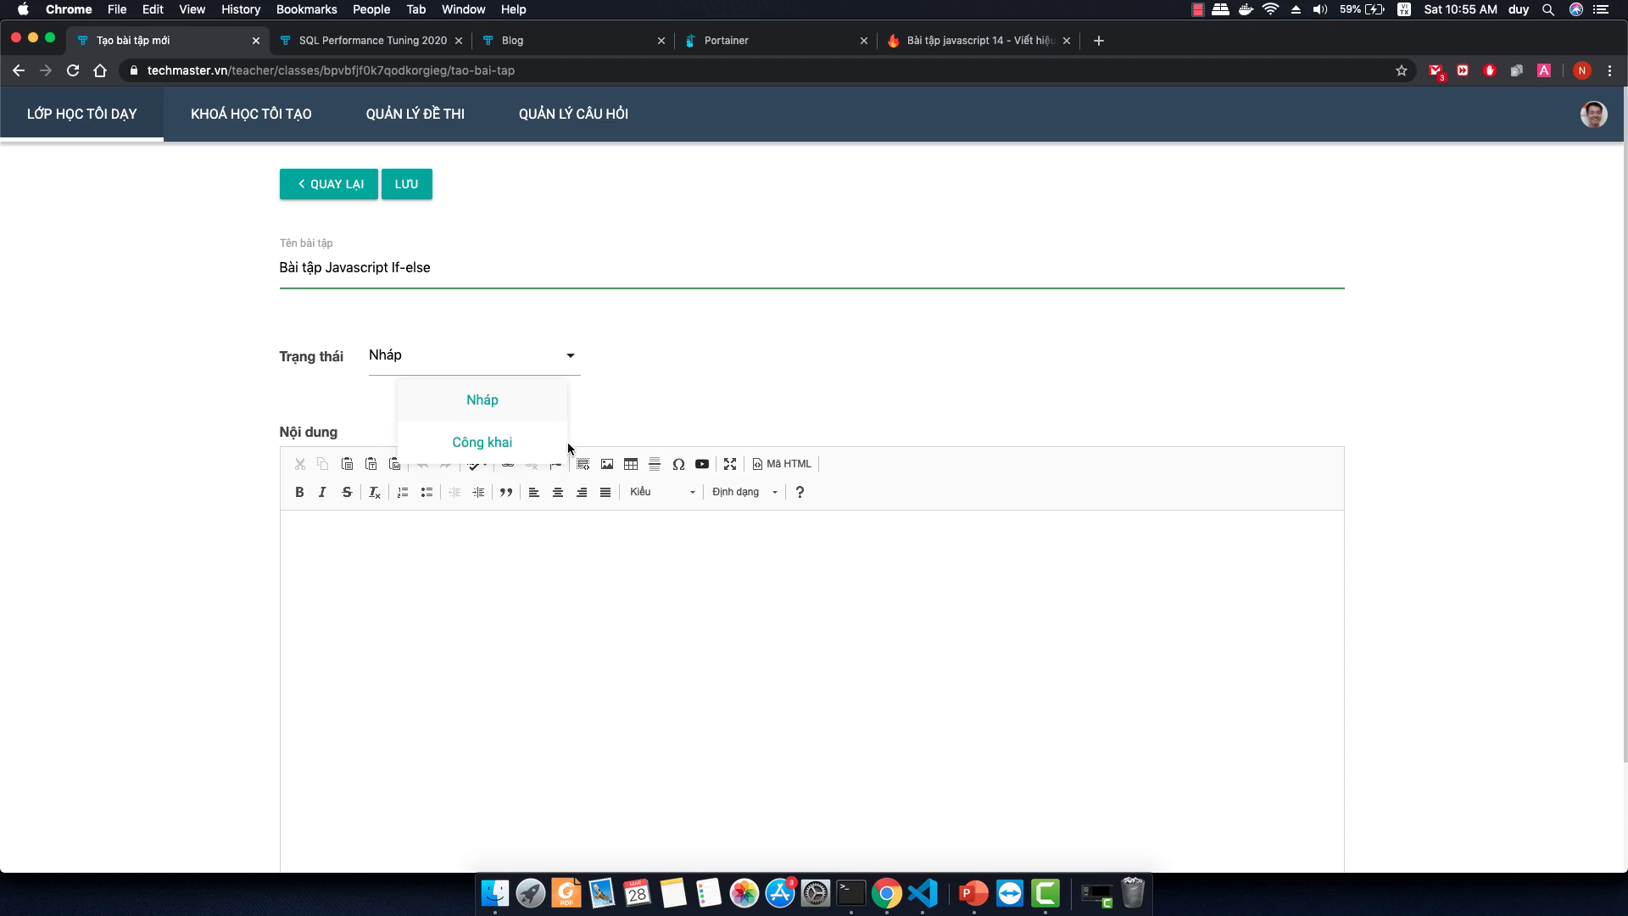
click(514, 444)
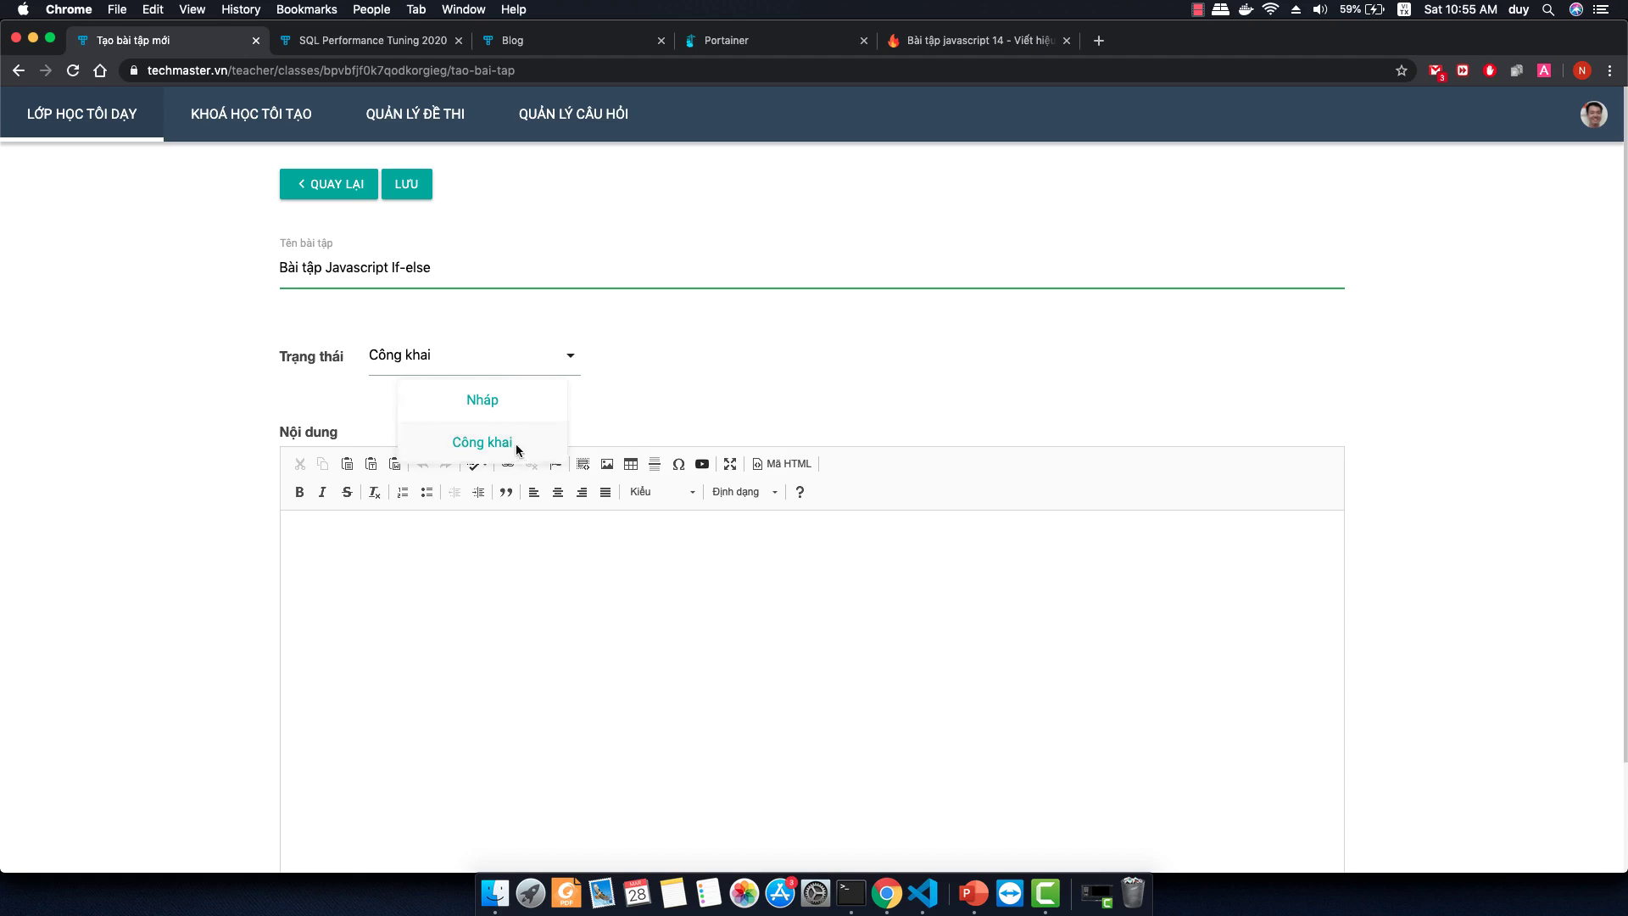
Copy the "Mô tả bài tập" paragraph from the "Bài tập javascript 14" page into the exercise's content.
click(563, 567)
scroll(81, 457, down, 1)
scroll(153, 463, down, 1)
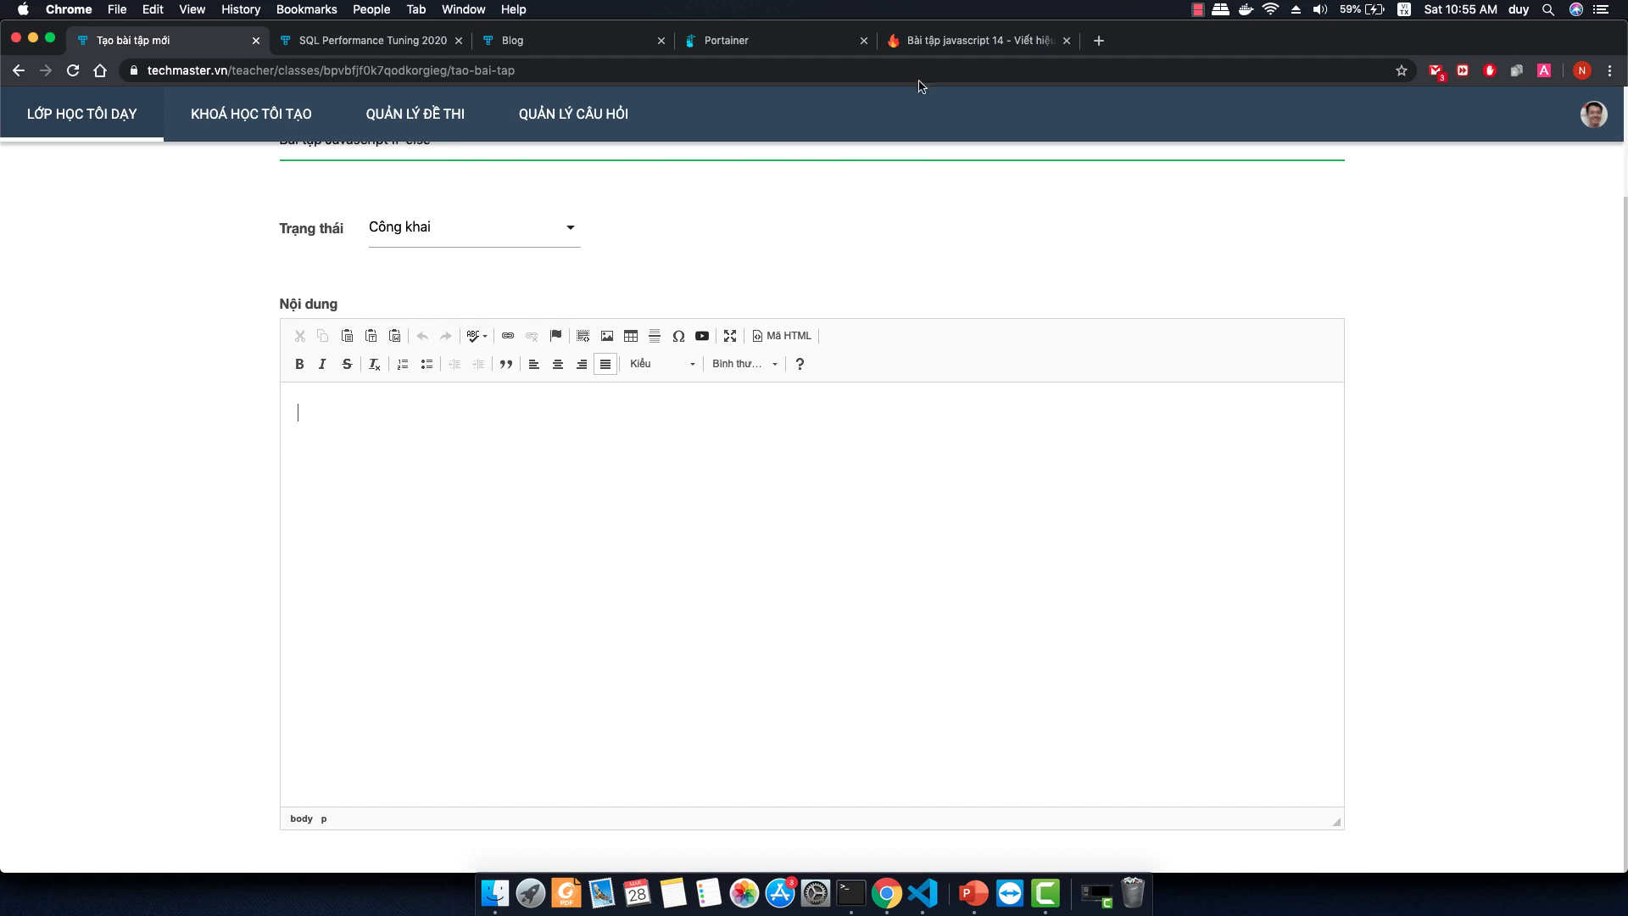
click(933, 39)
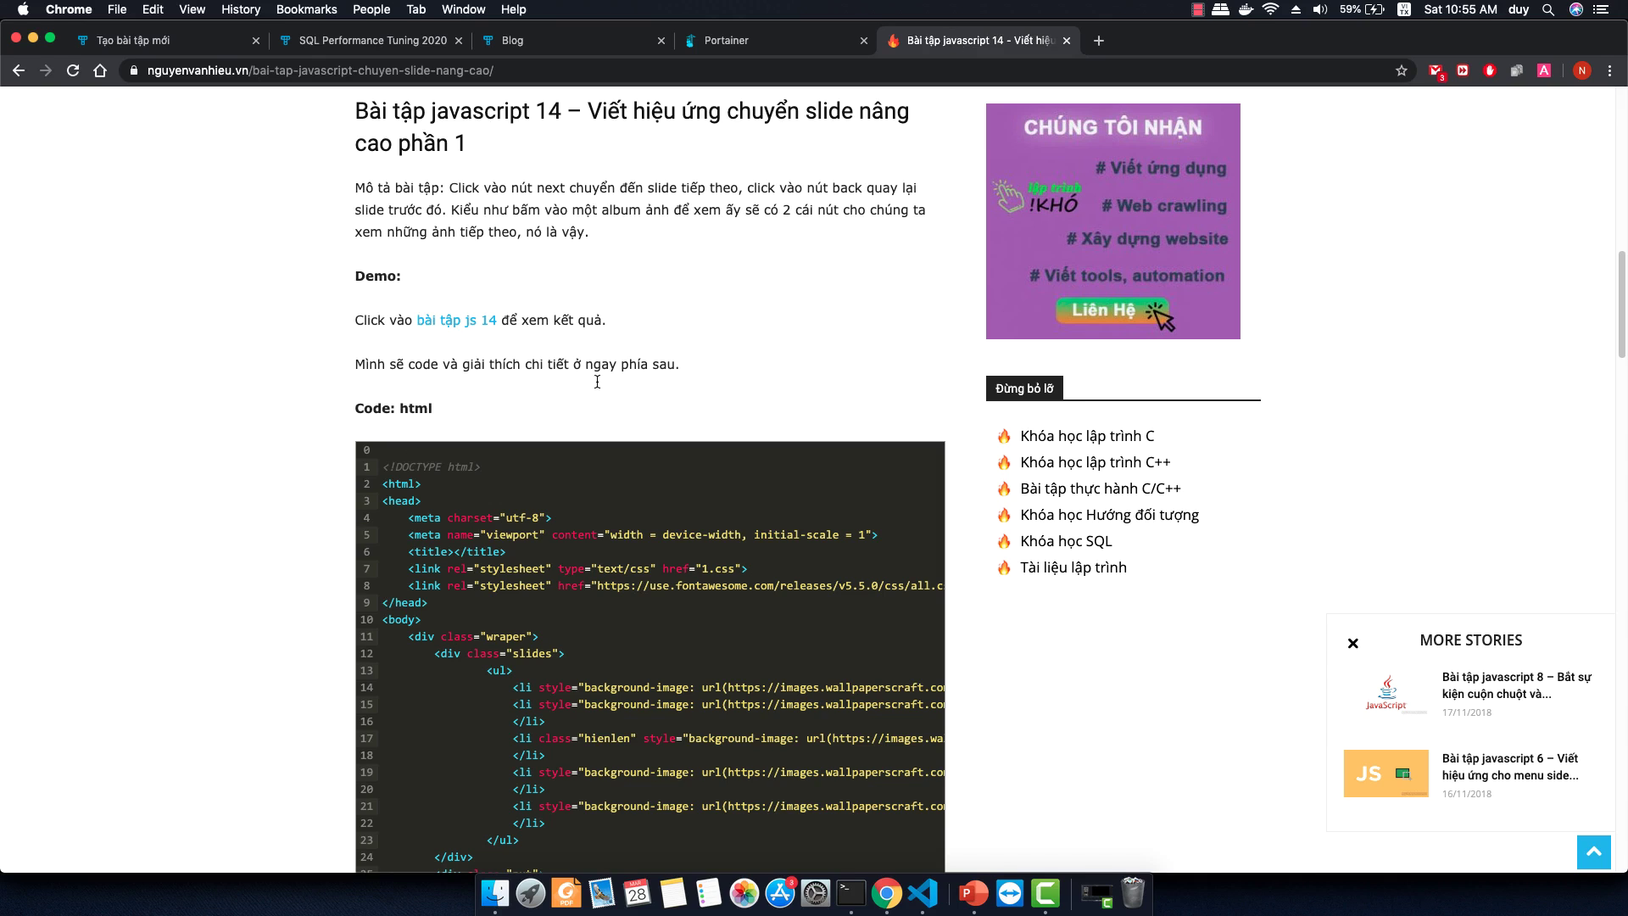
drag(619, 254, 343, 214)
key(super+c)
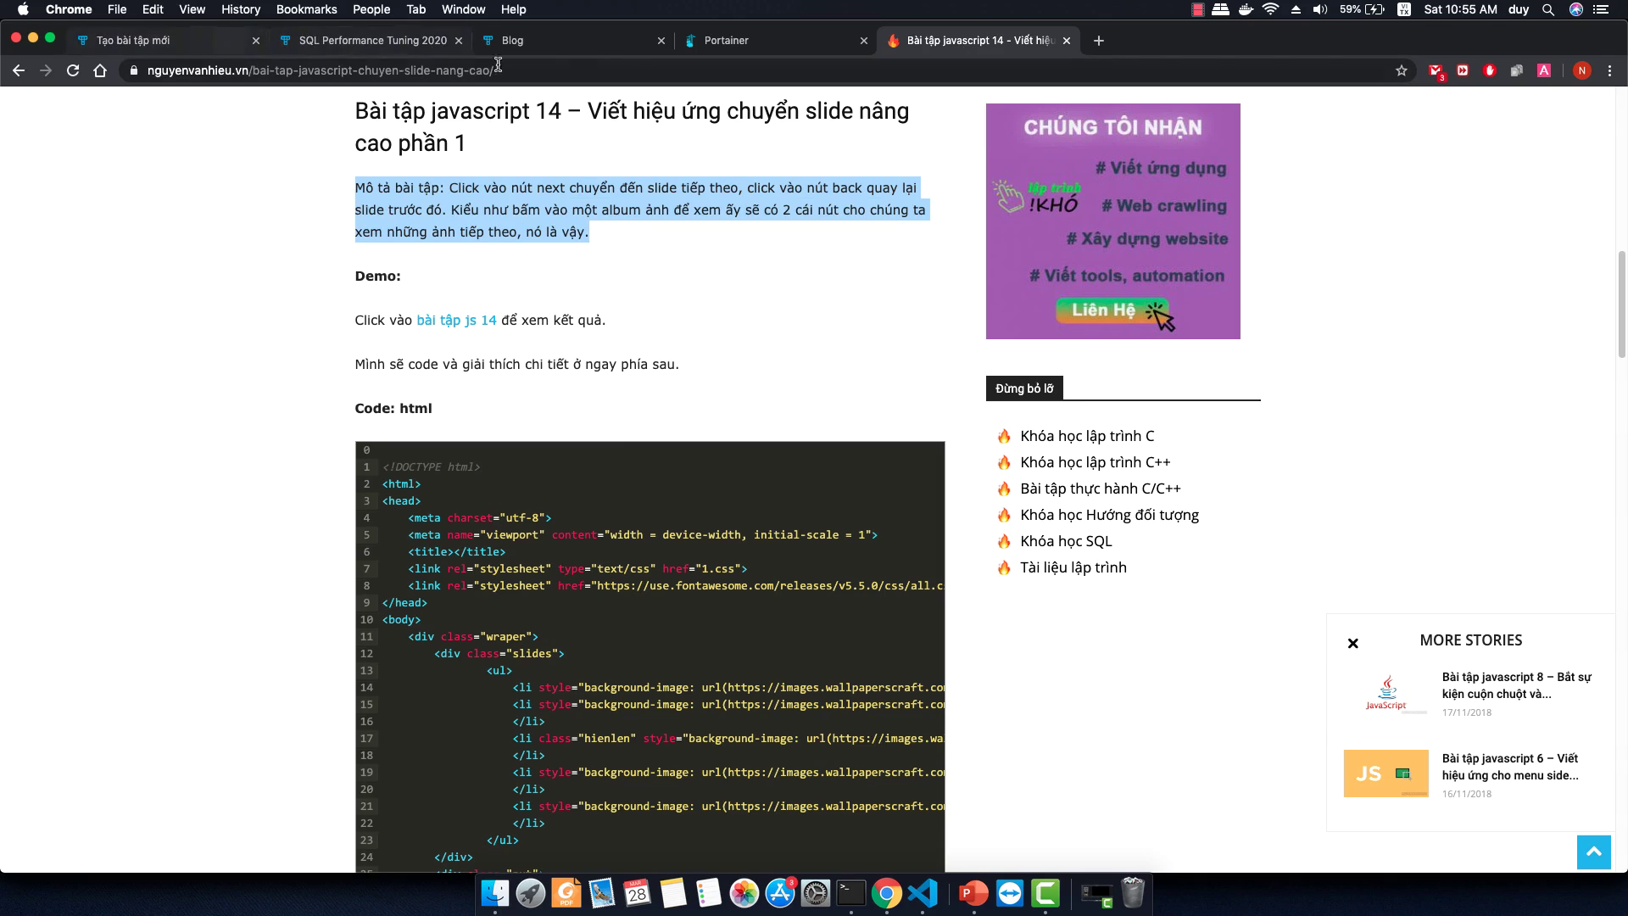
click(100, 42)
key(super+v)
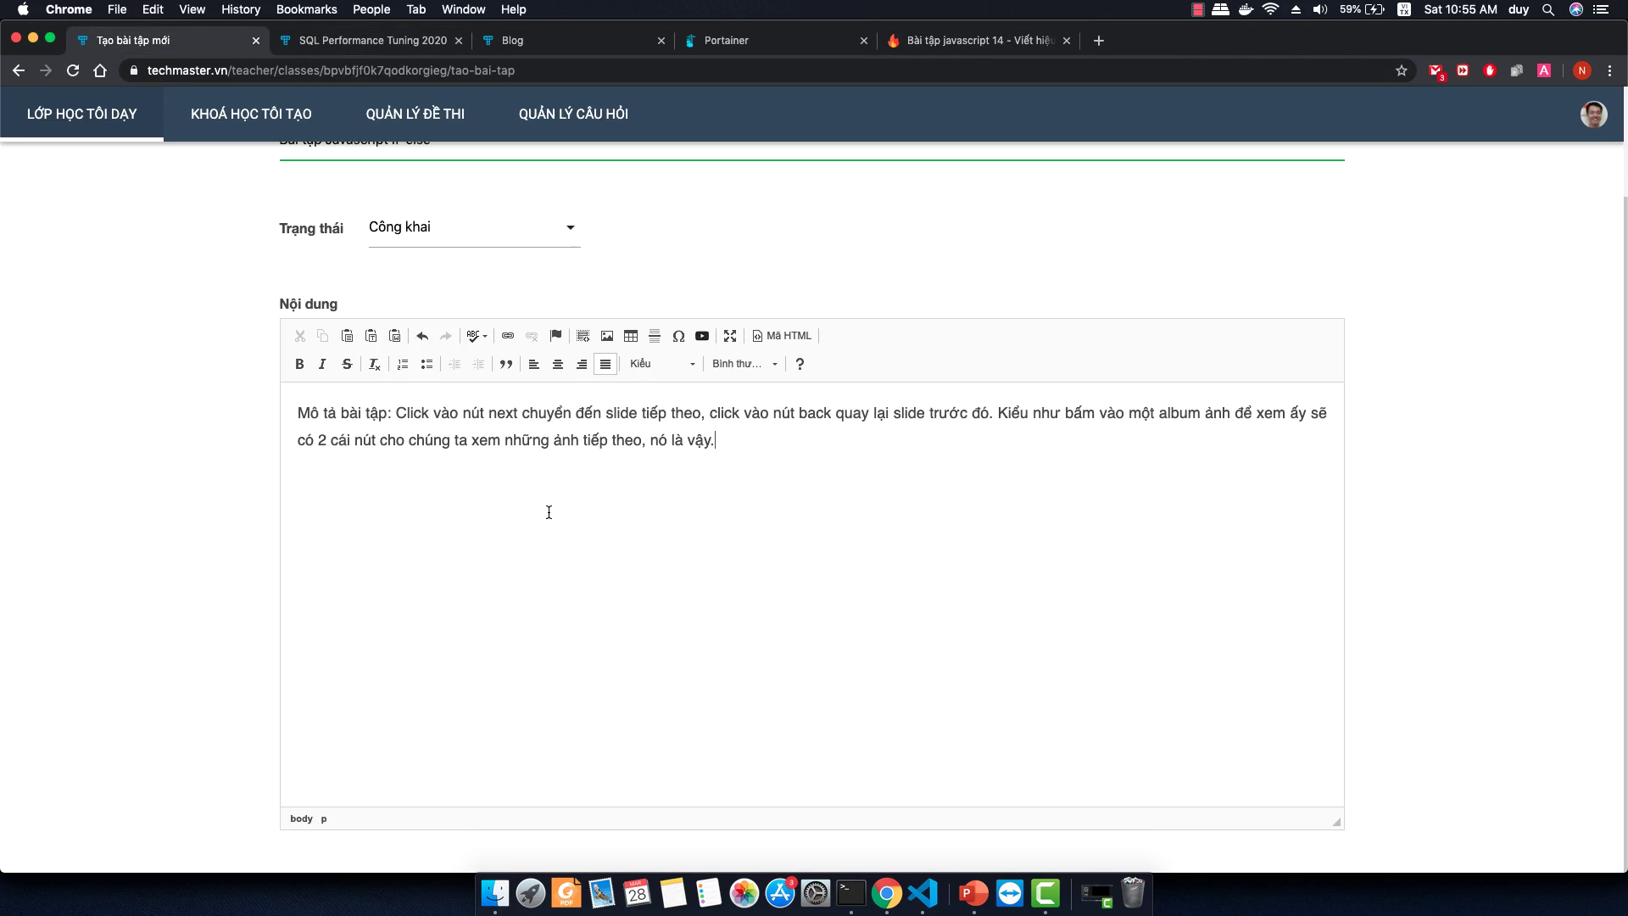
Copy the complete HTML code listing from the "Bài tập javascript 14" page and return to the new exercise.
click(1008, 44)
scroll(517, 534, down, 5)
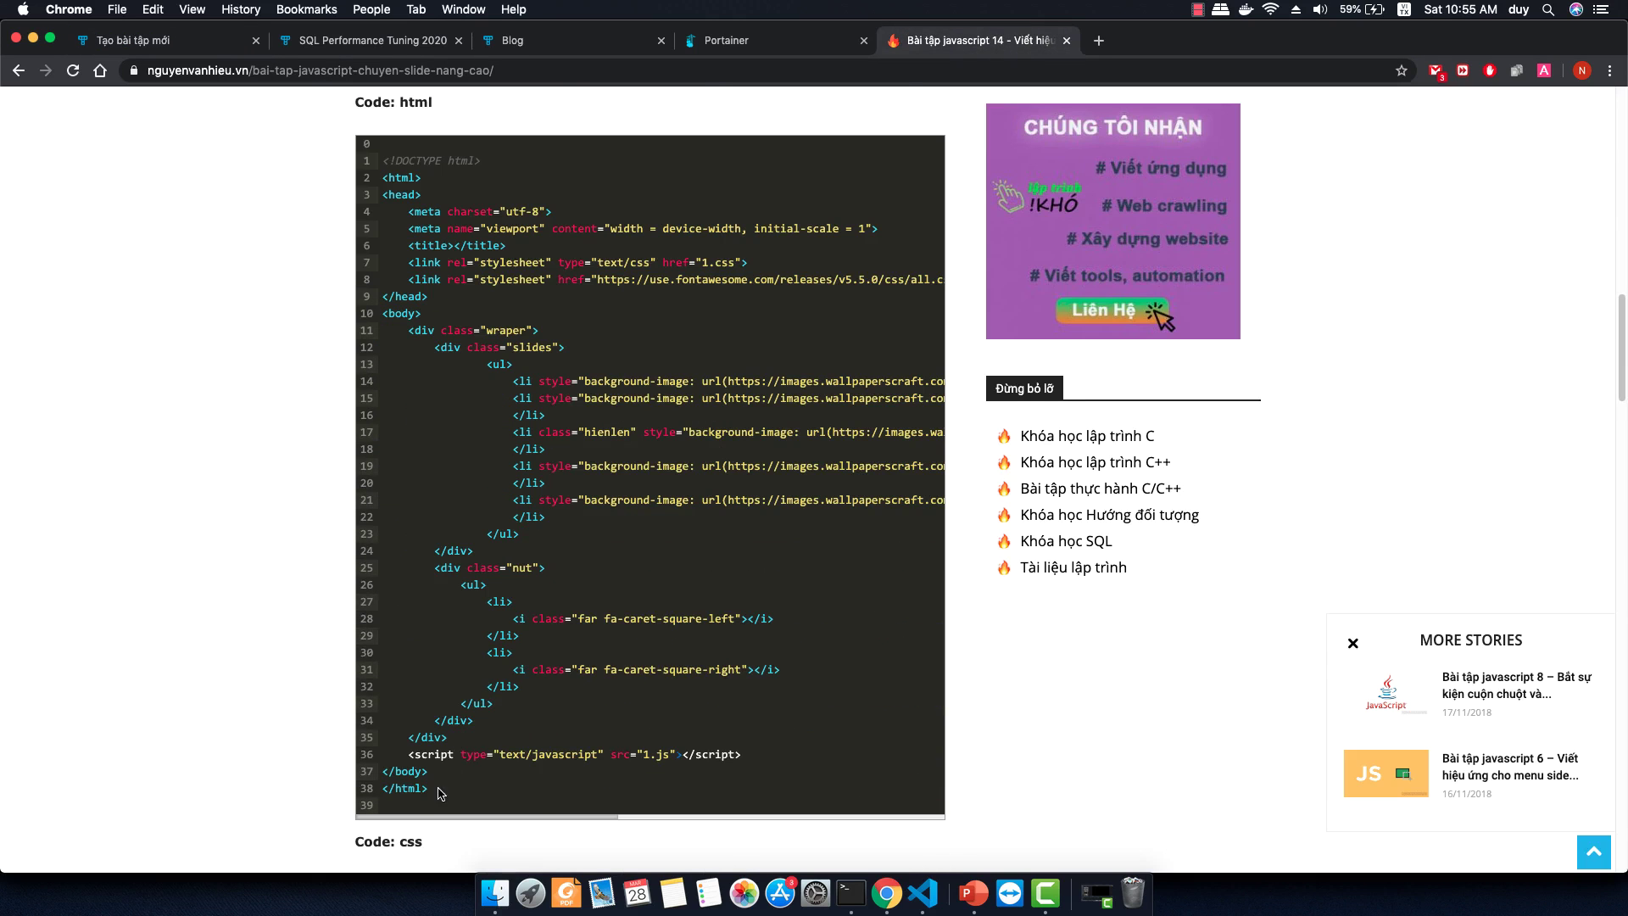
drag(441, 793, 383, 163)
click(148, 42)
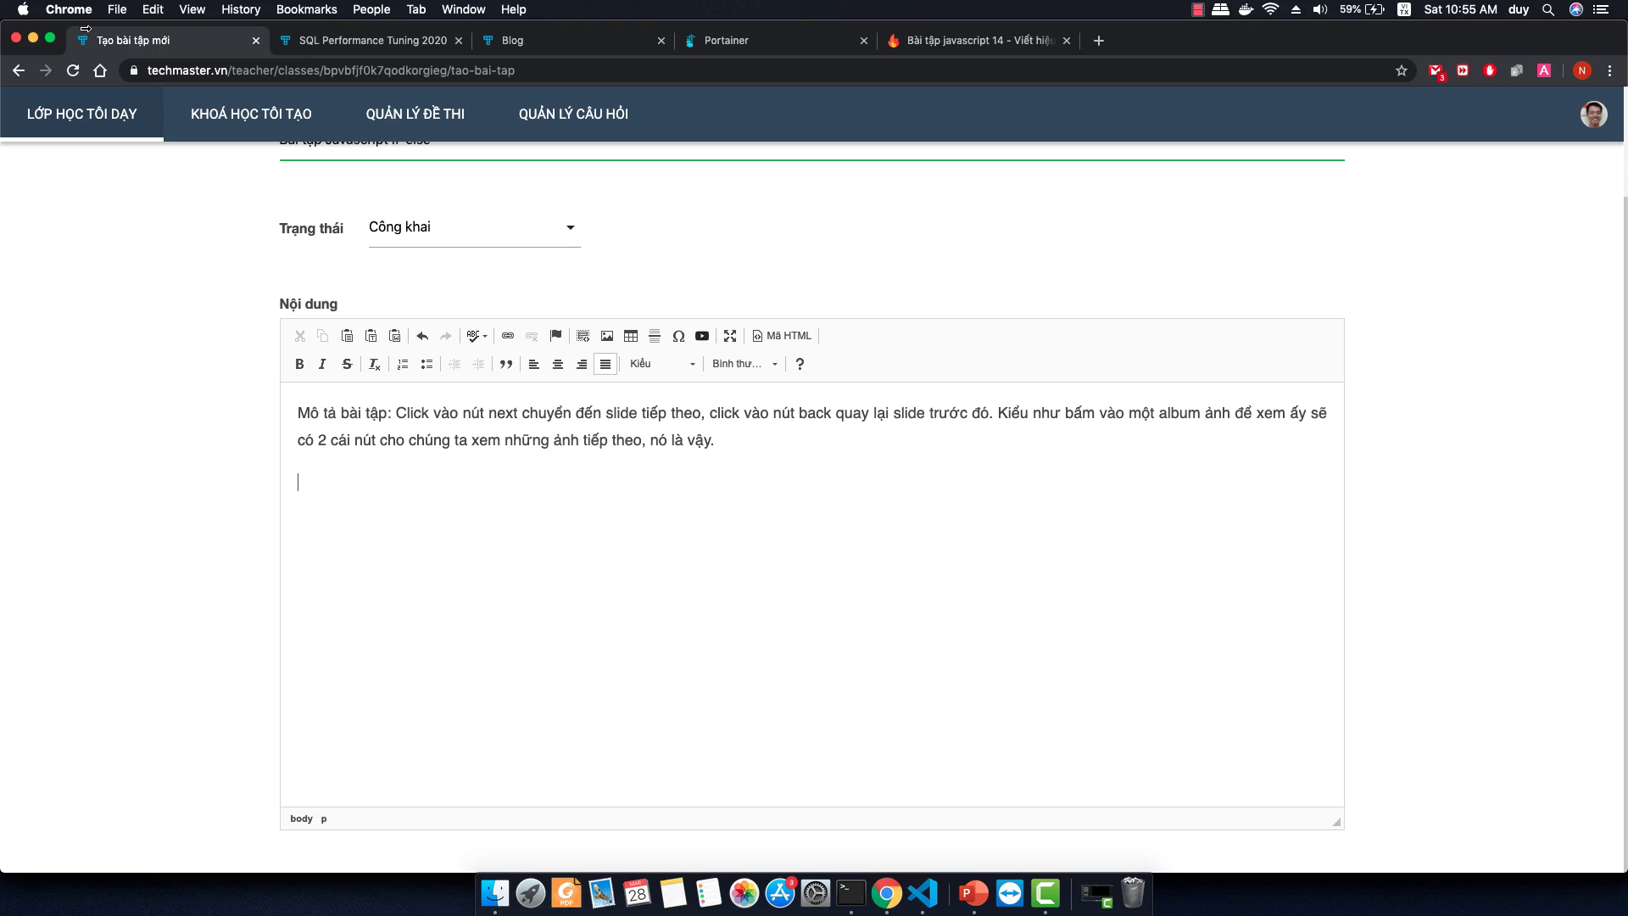
Insert the copied code below the description in the exercise's content as a code snippet with the language HTML.
click(586, 337)
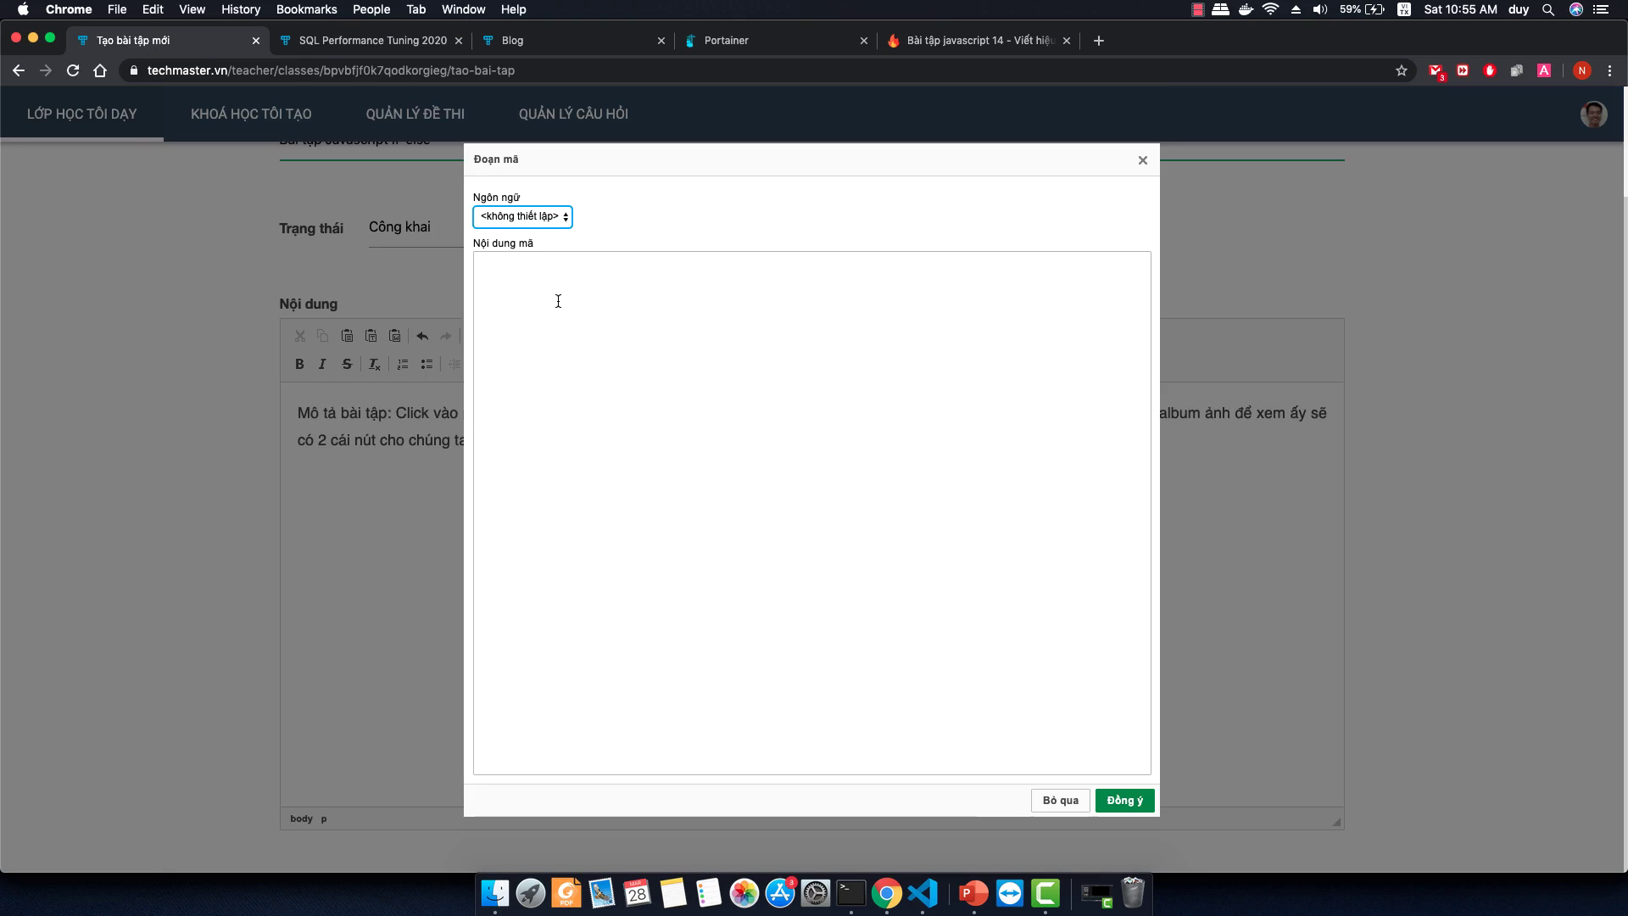
click(553, 315)
key(super+v)
click(547, 219)
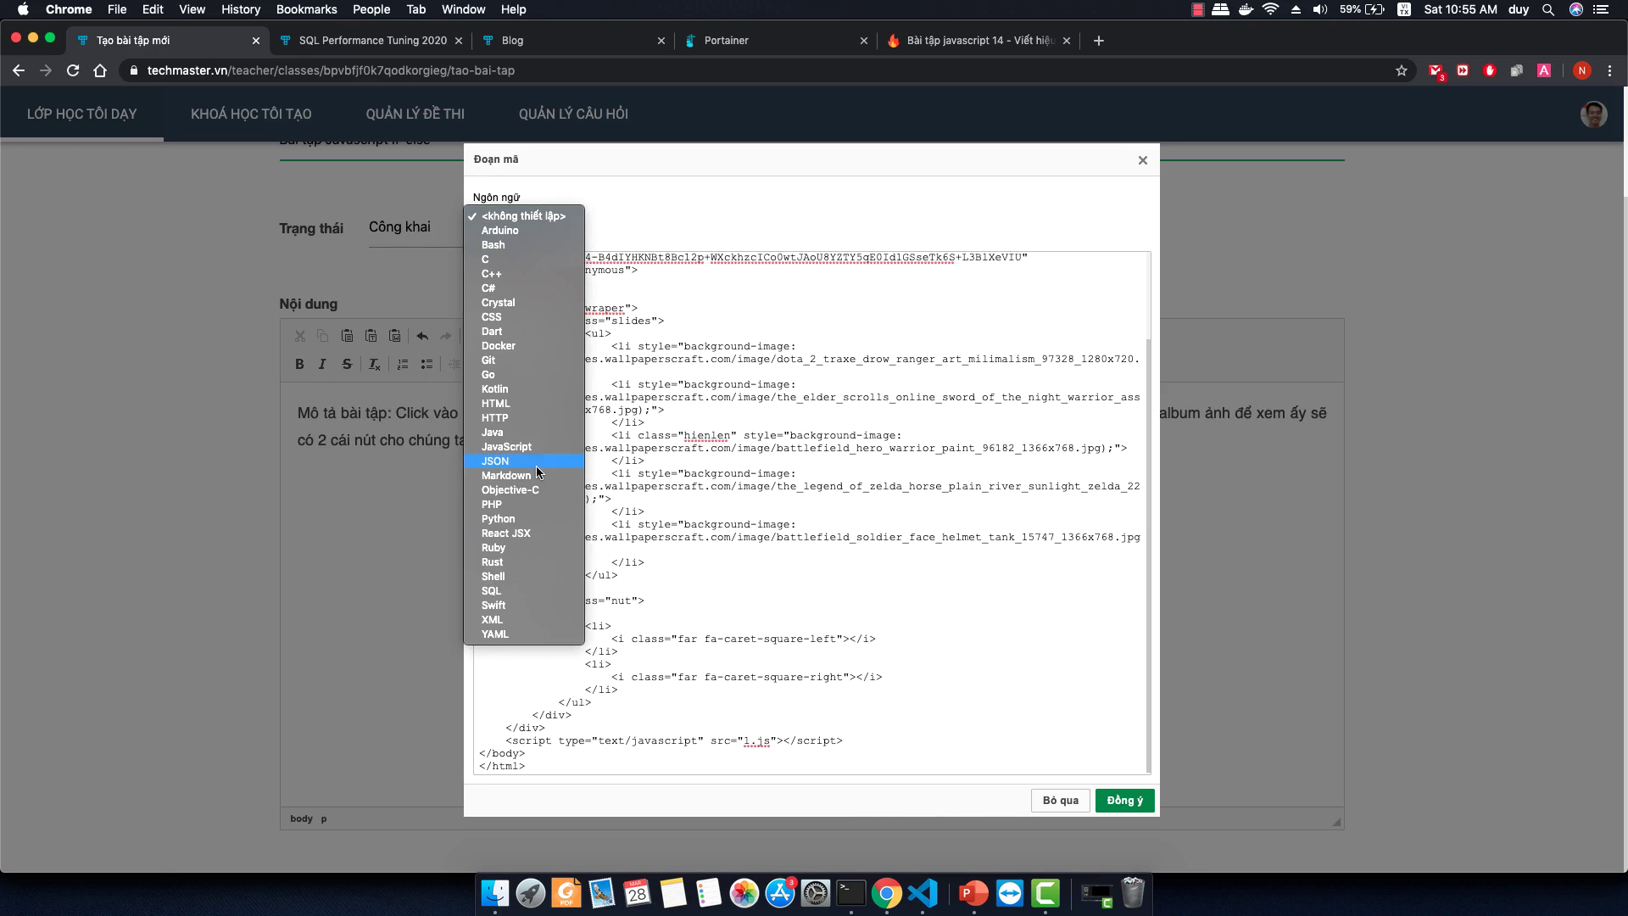
click(527, 404)
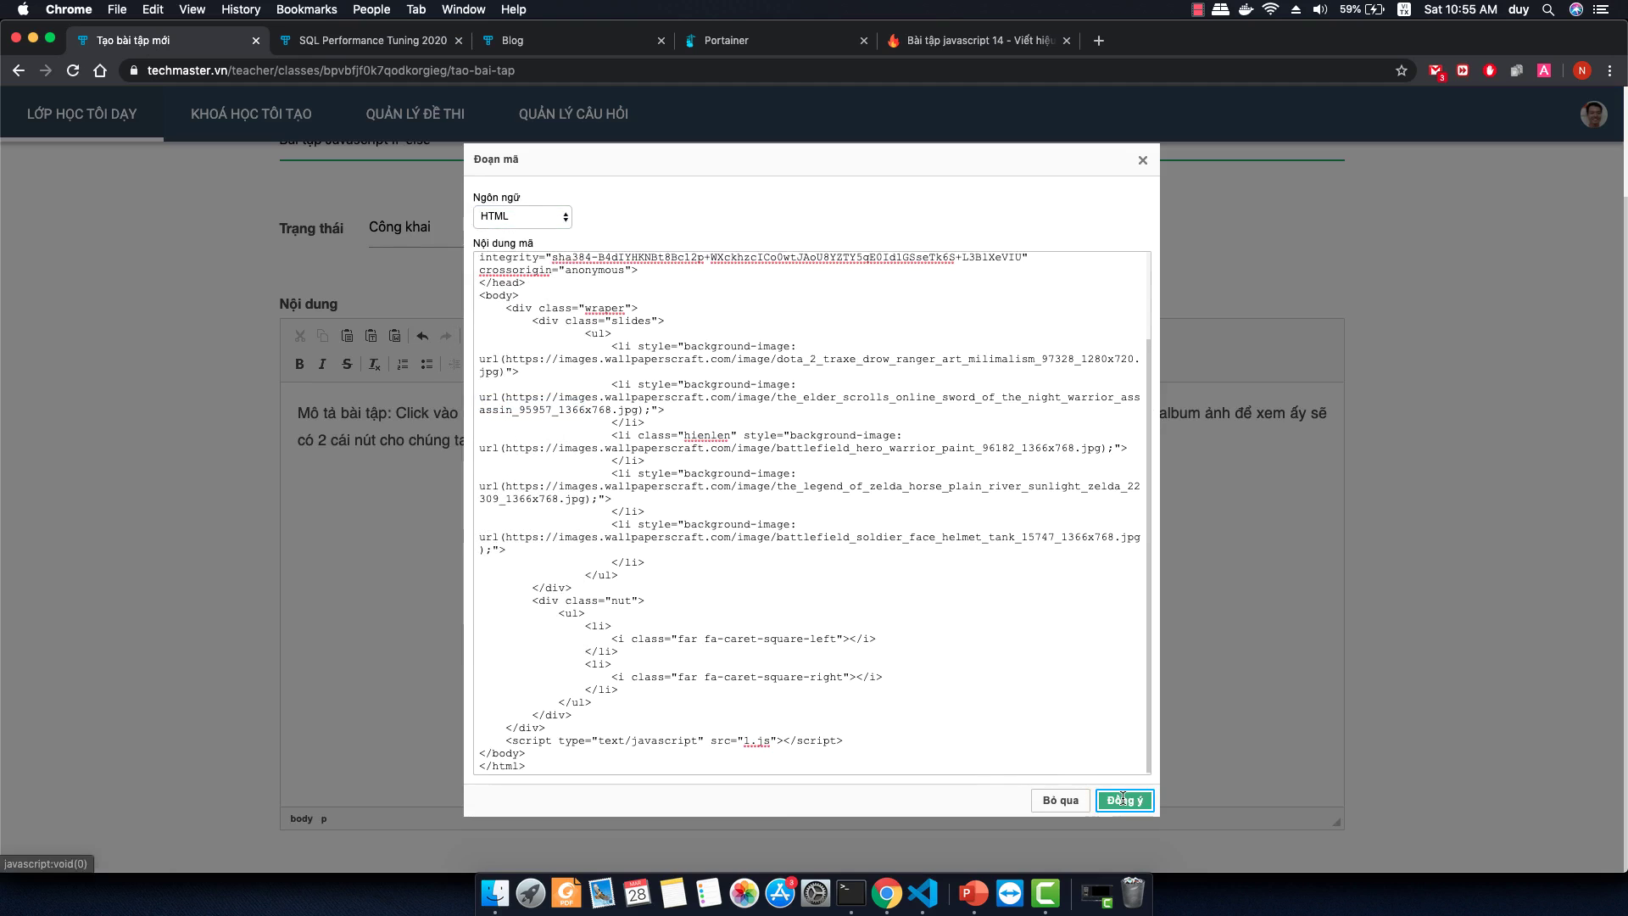
click(1123, 800)
Review and save the new exercise, and open the exercise list of the class SQL Tuning 02.
scroll(819, 662, up, 10)
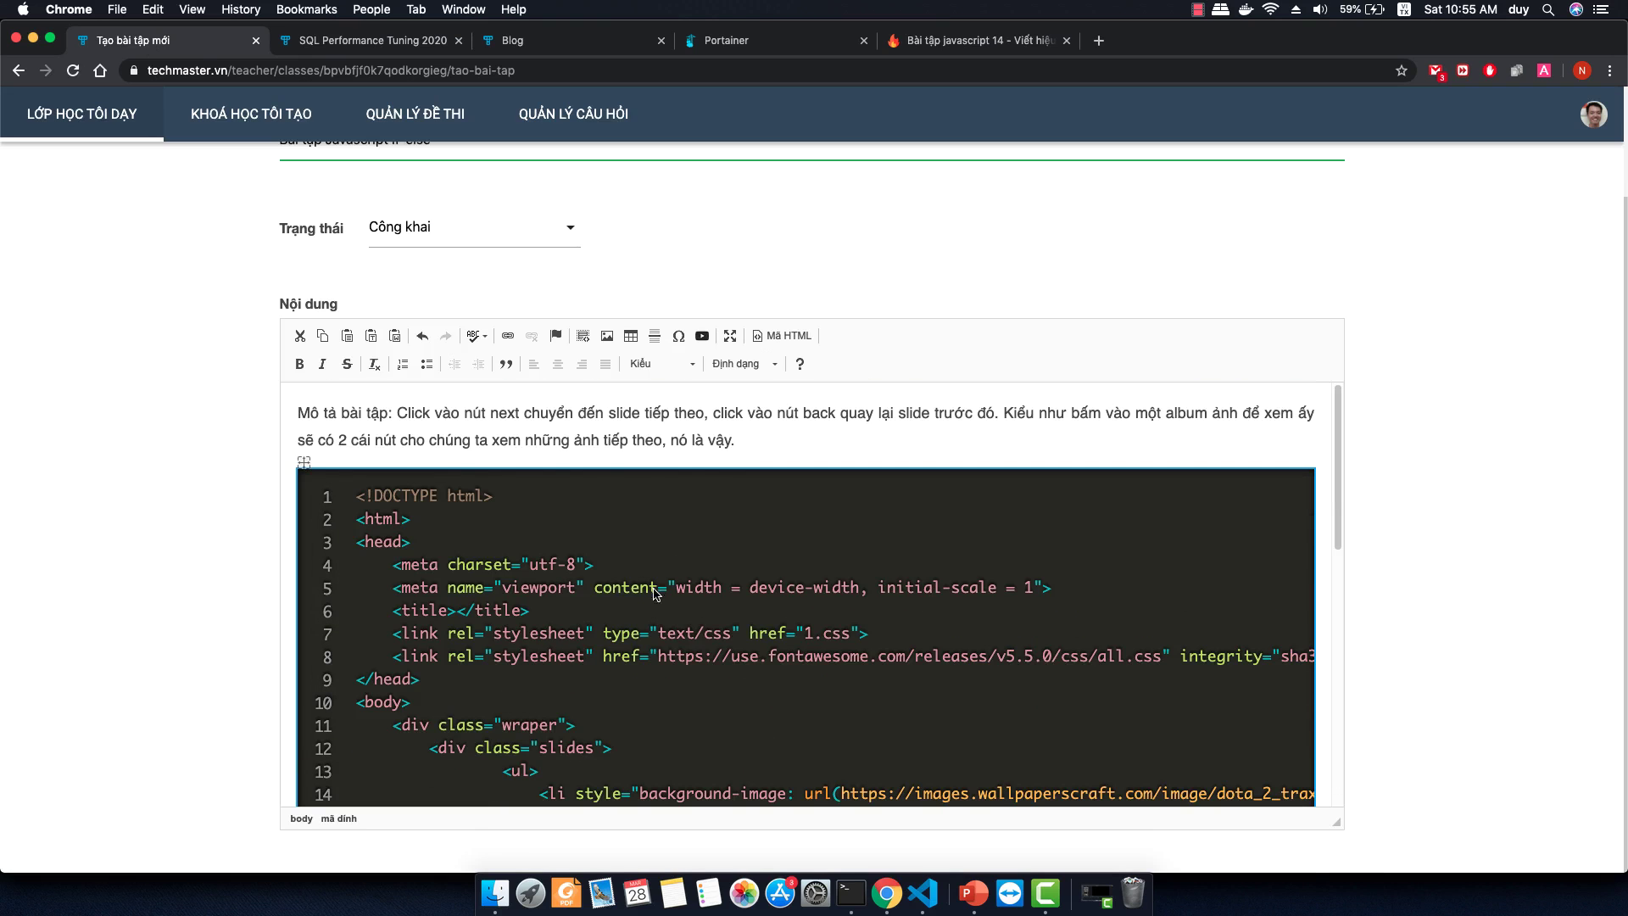
scroll(284, 534, up, 3)
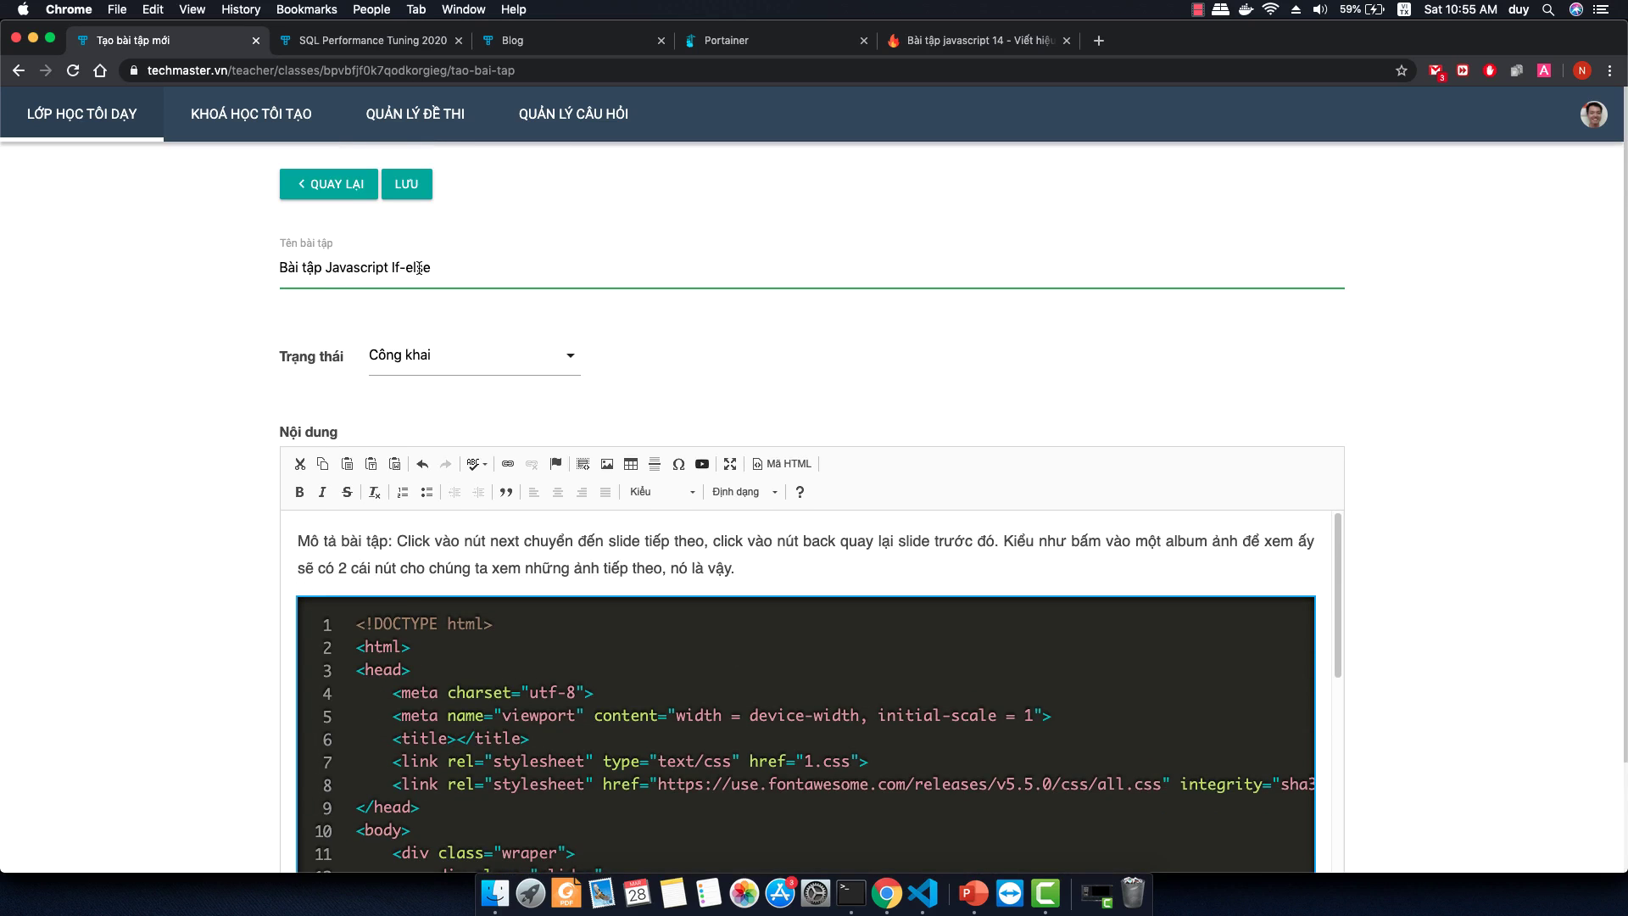
scroll(192, 533, down, 2)
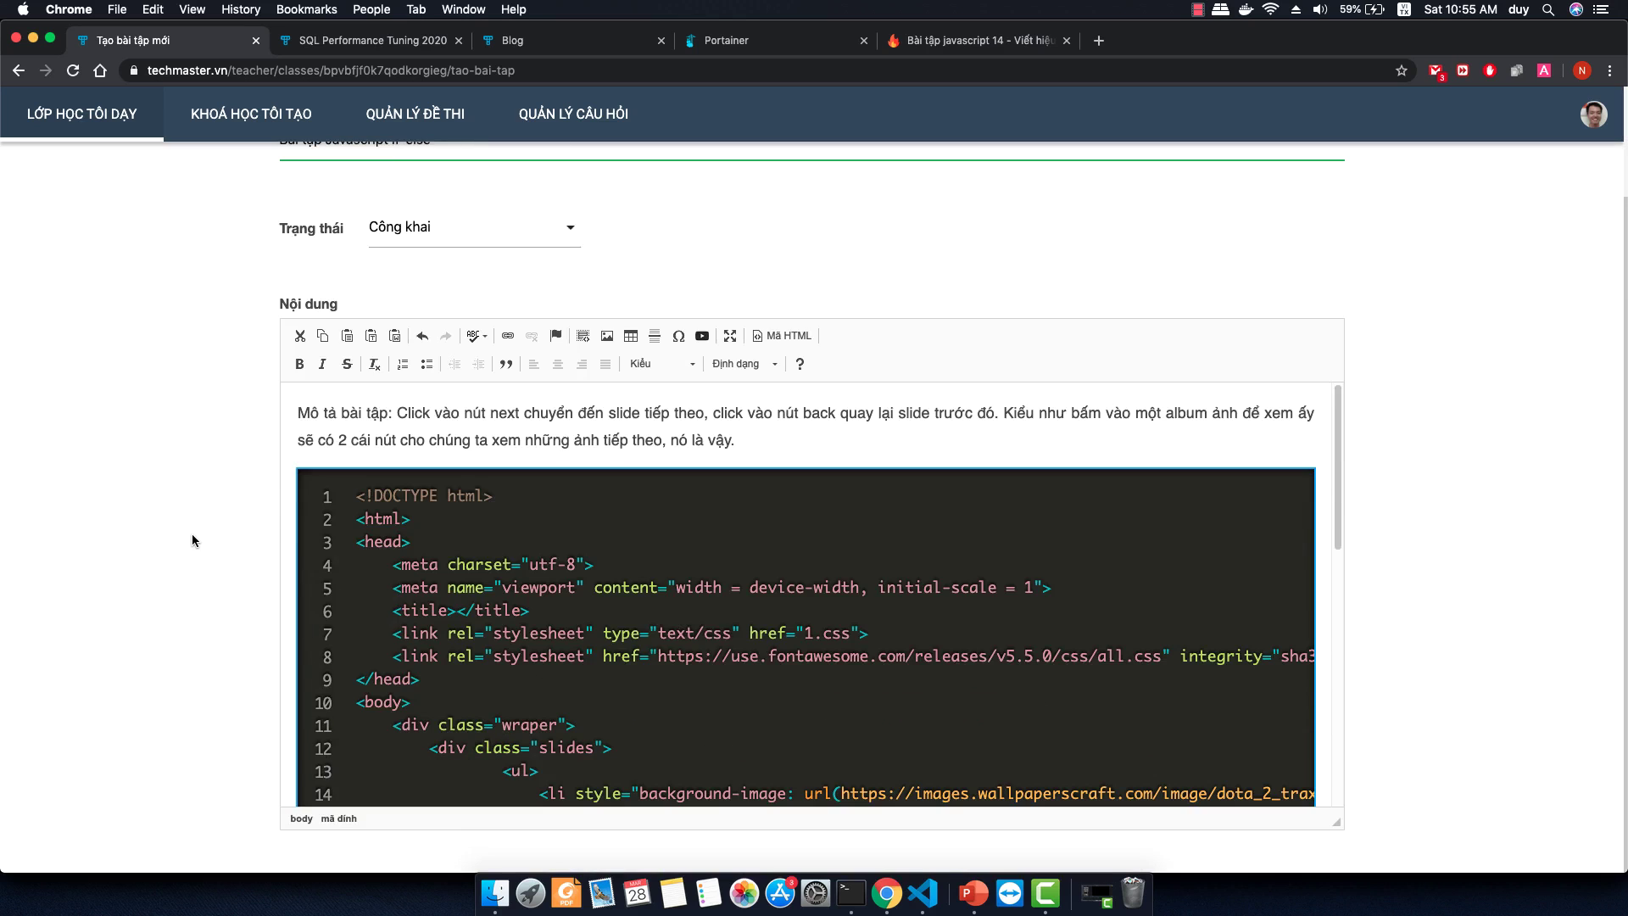
scroll(192, 532, up, 2)
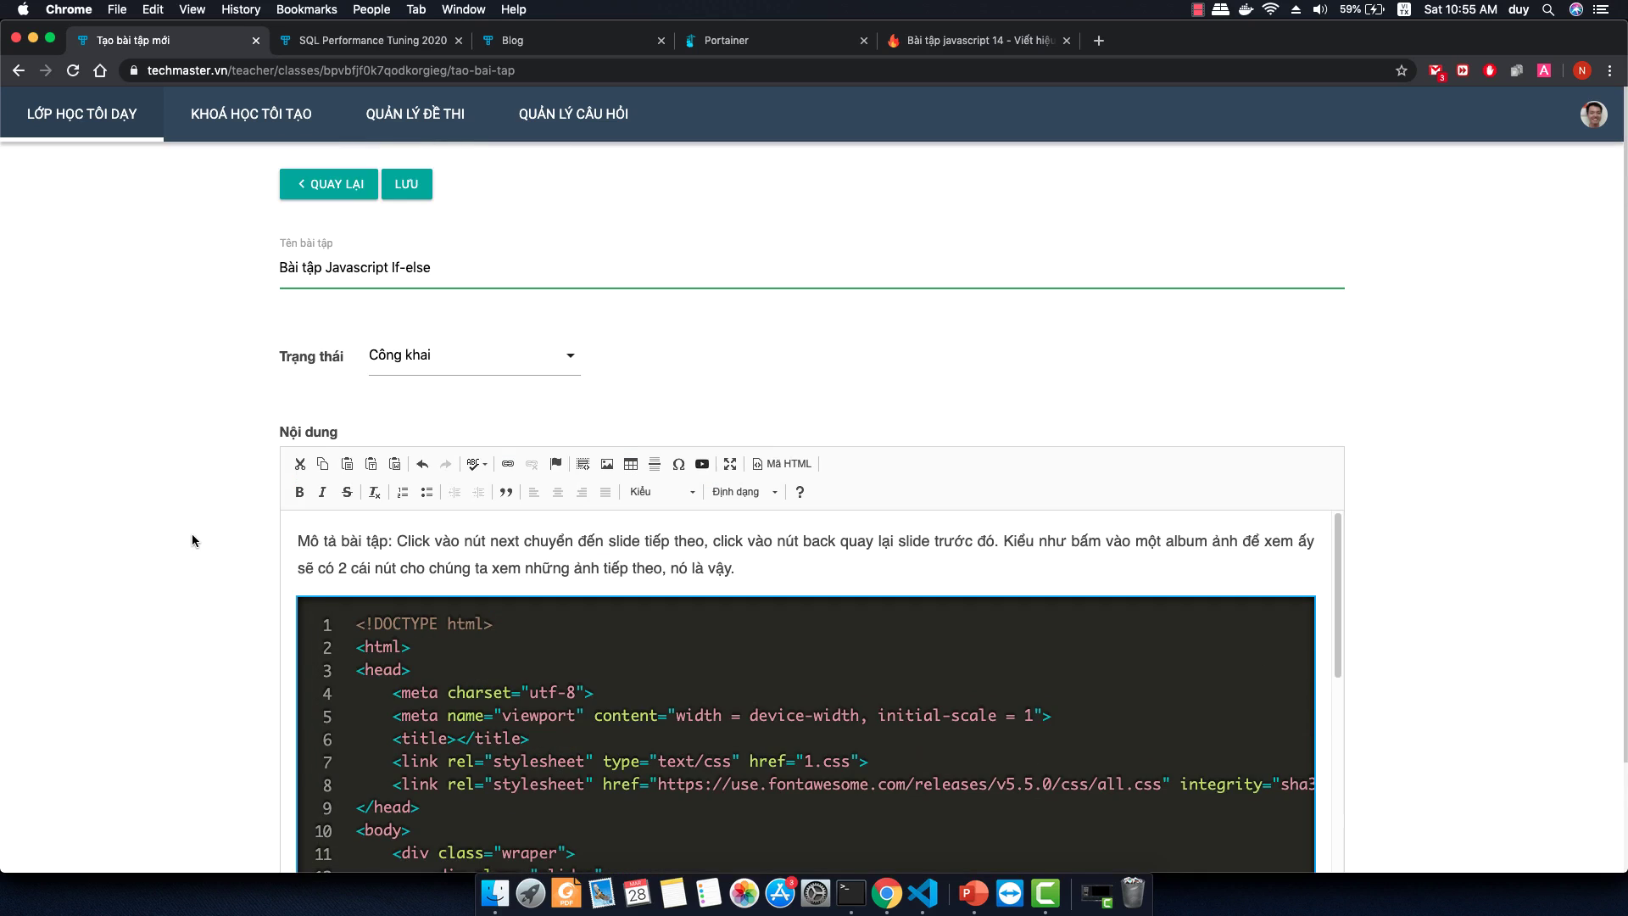
click(416, 190)
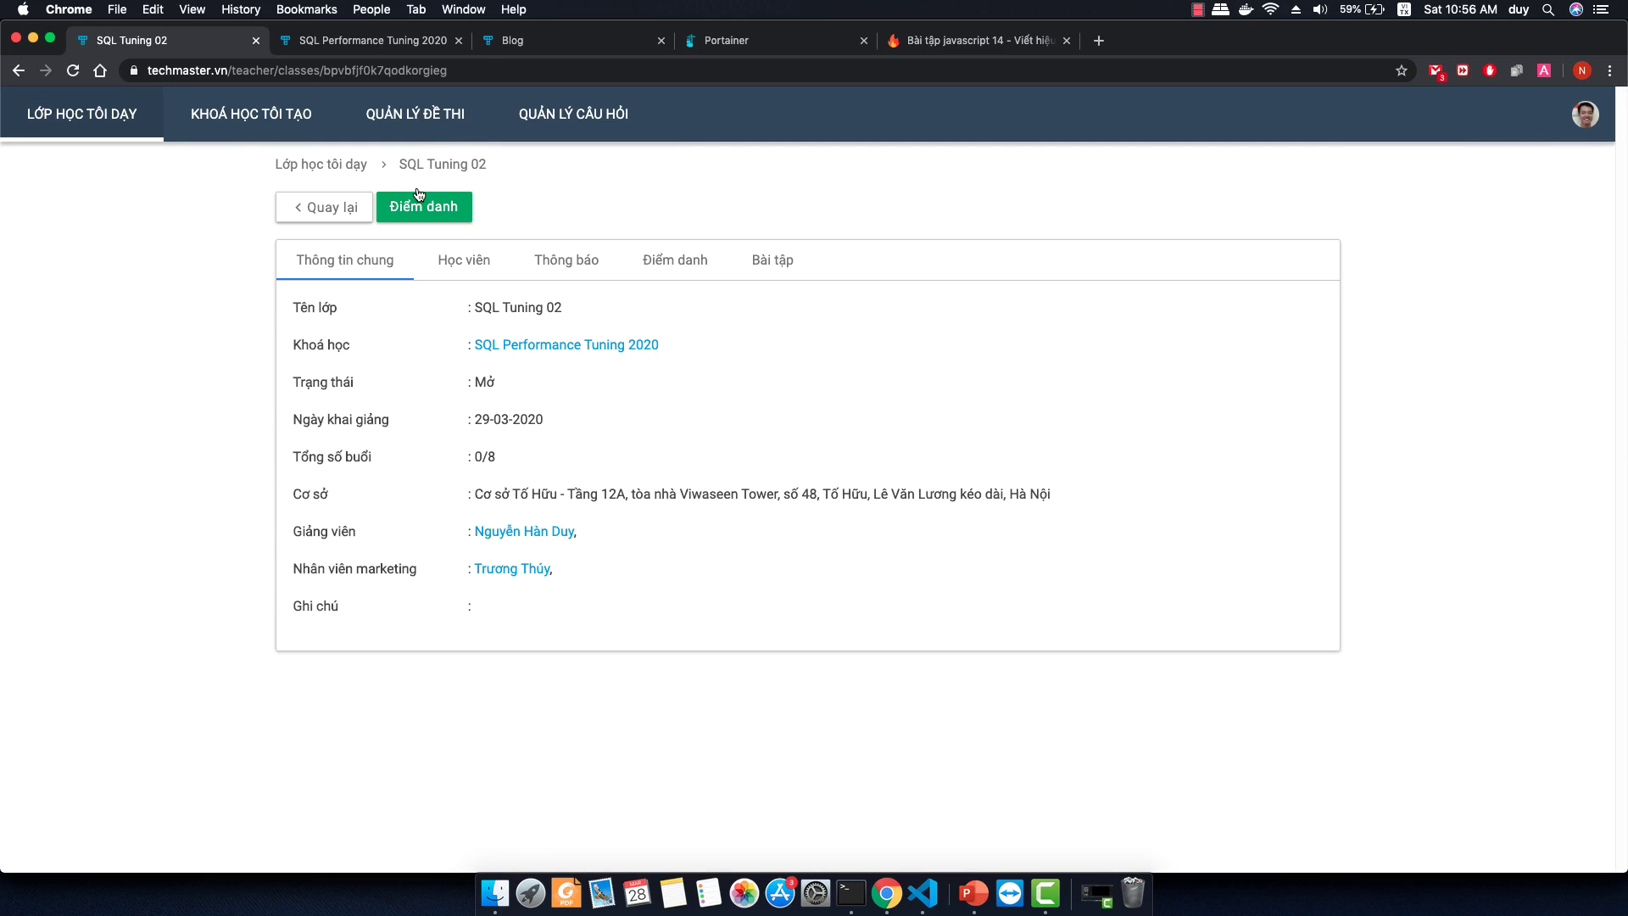
click(788, 268)
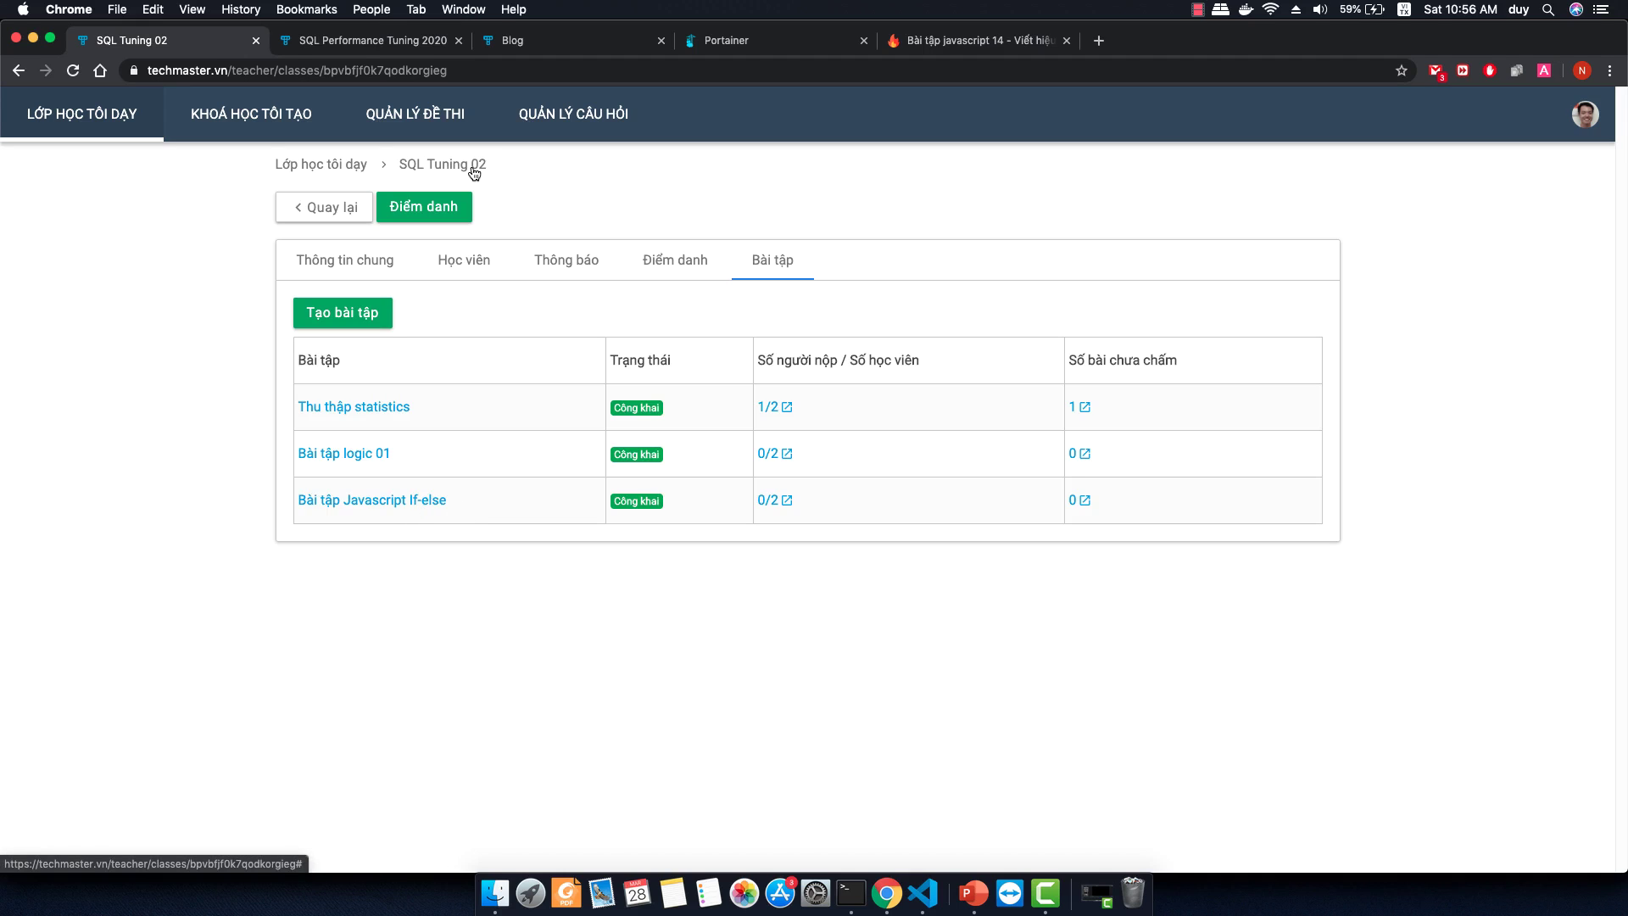
Go back to the taught classes and view the exercise list of the class SQL Tuning 01.
click(106, 131)
click(472, 378)
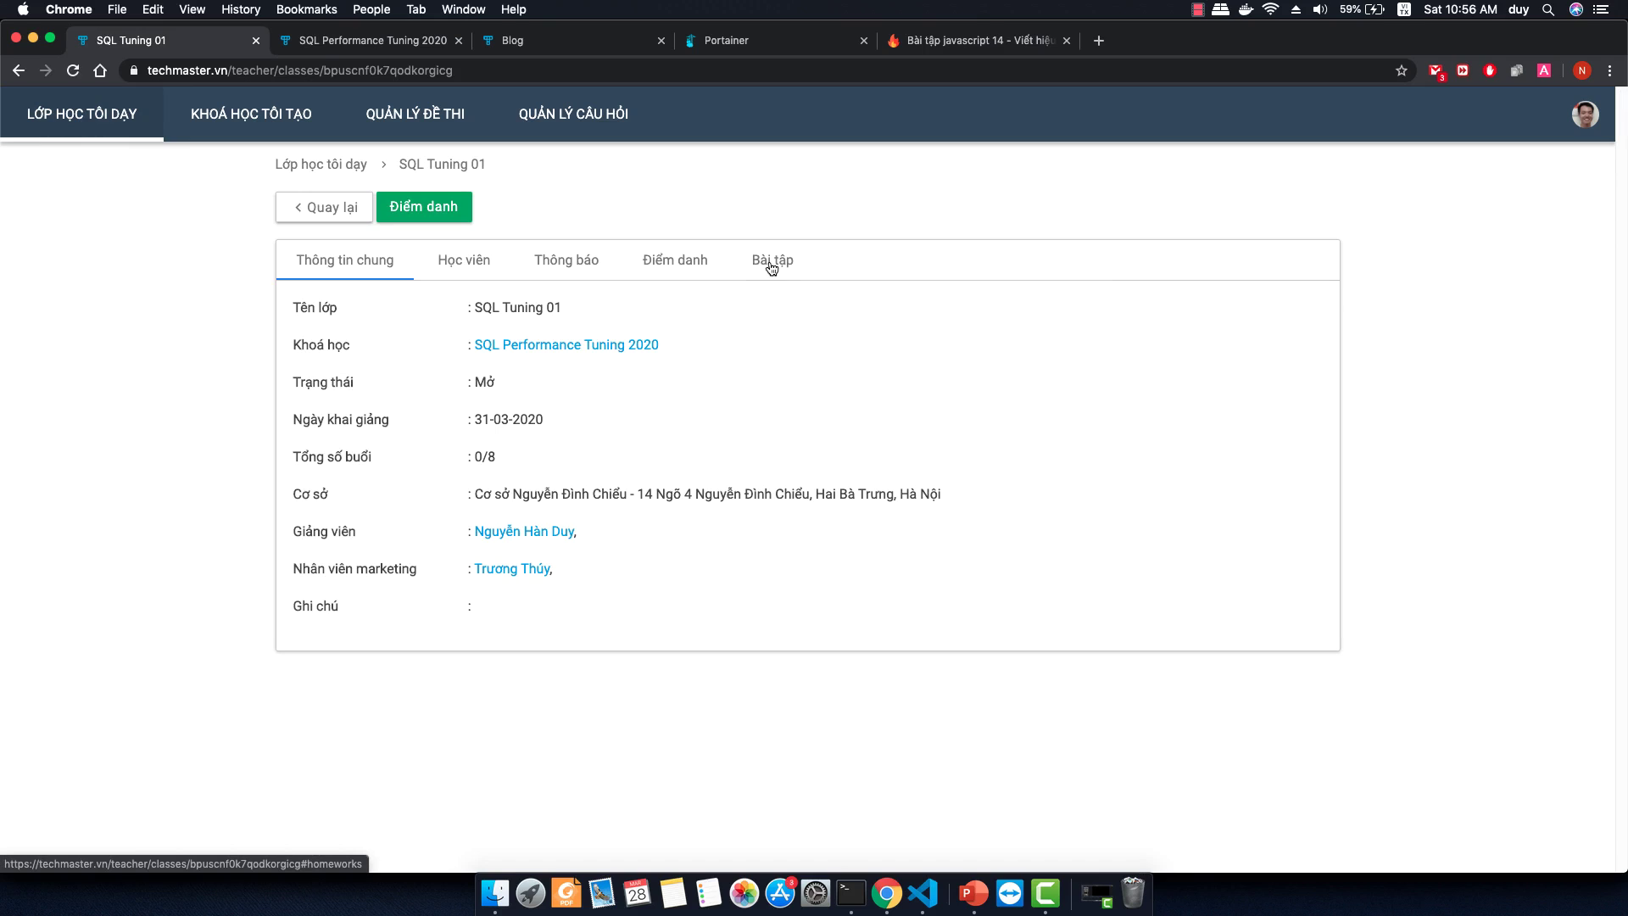
click(771, 264)
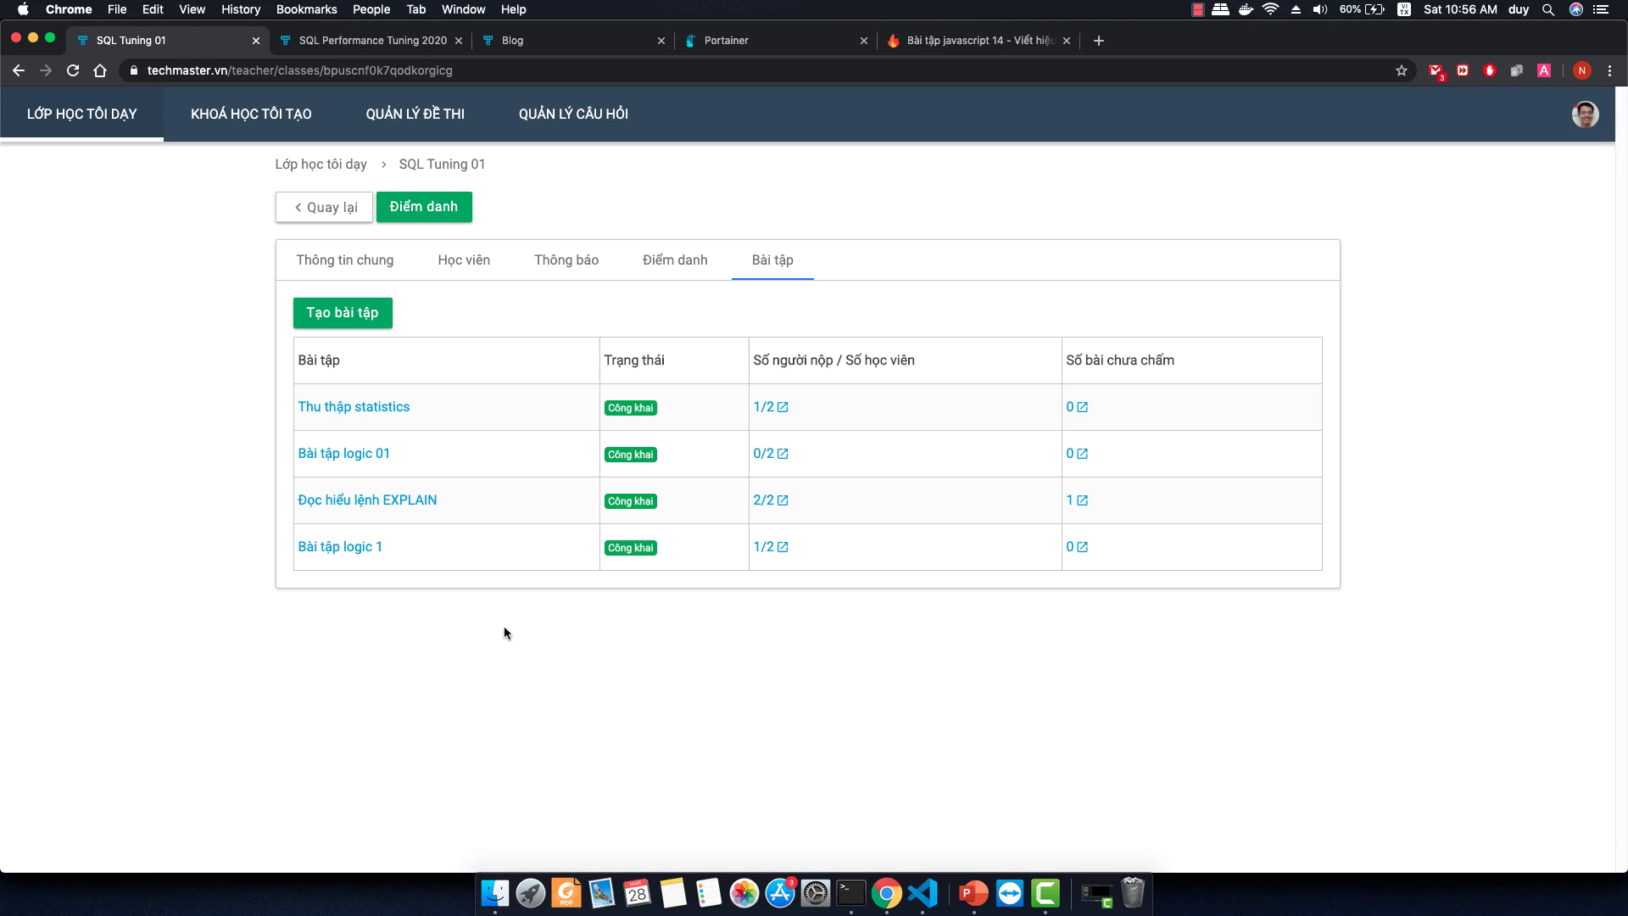
Return to the class SQL Tuning 02 and open the submissions of its exercise "Thu thập statistics".
click(118, 136)
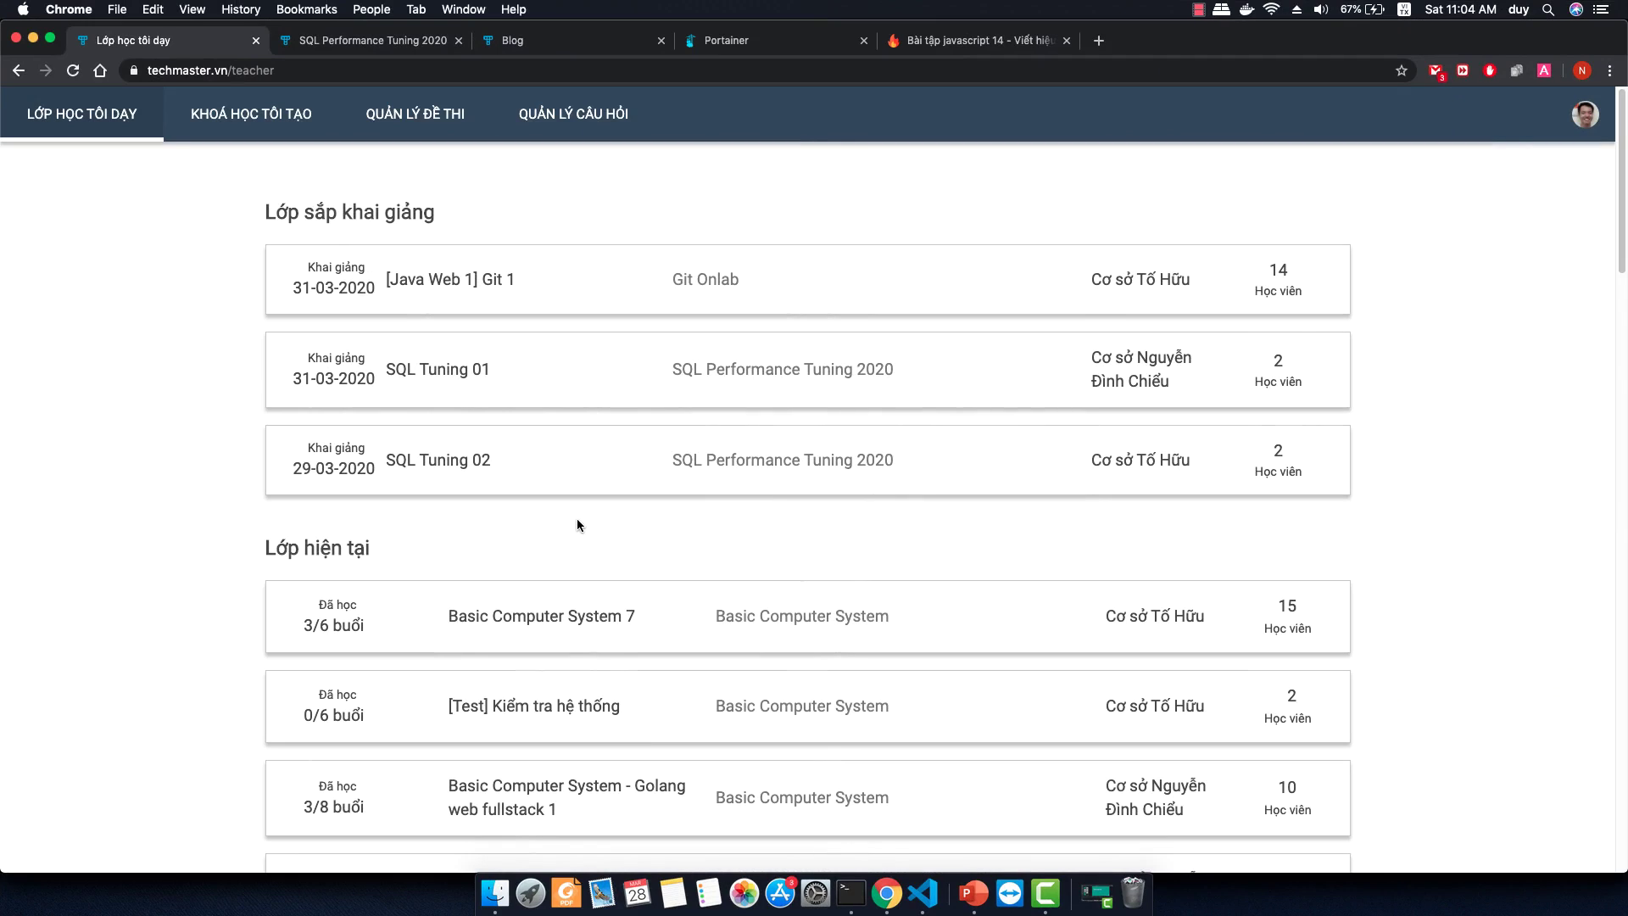
click(481, 465)
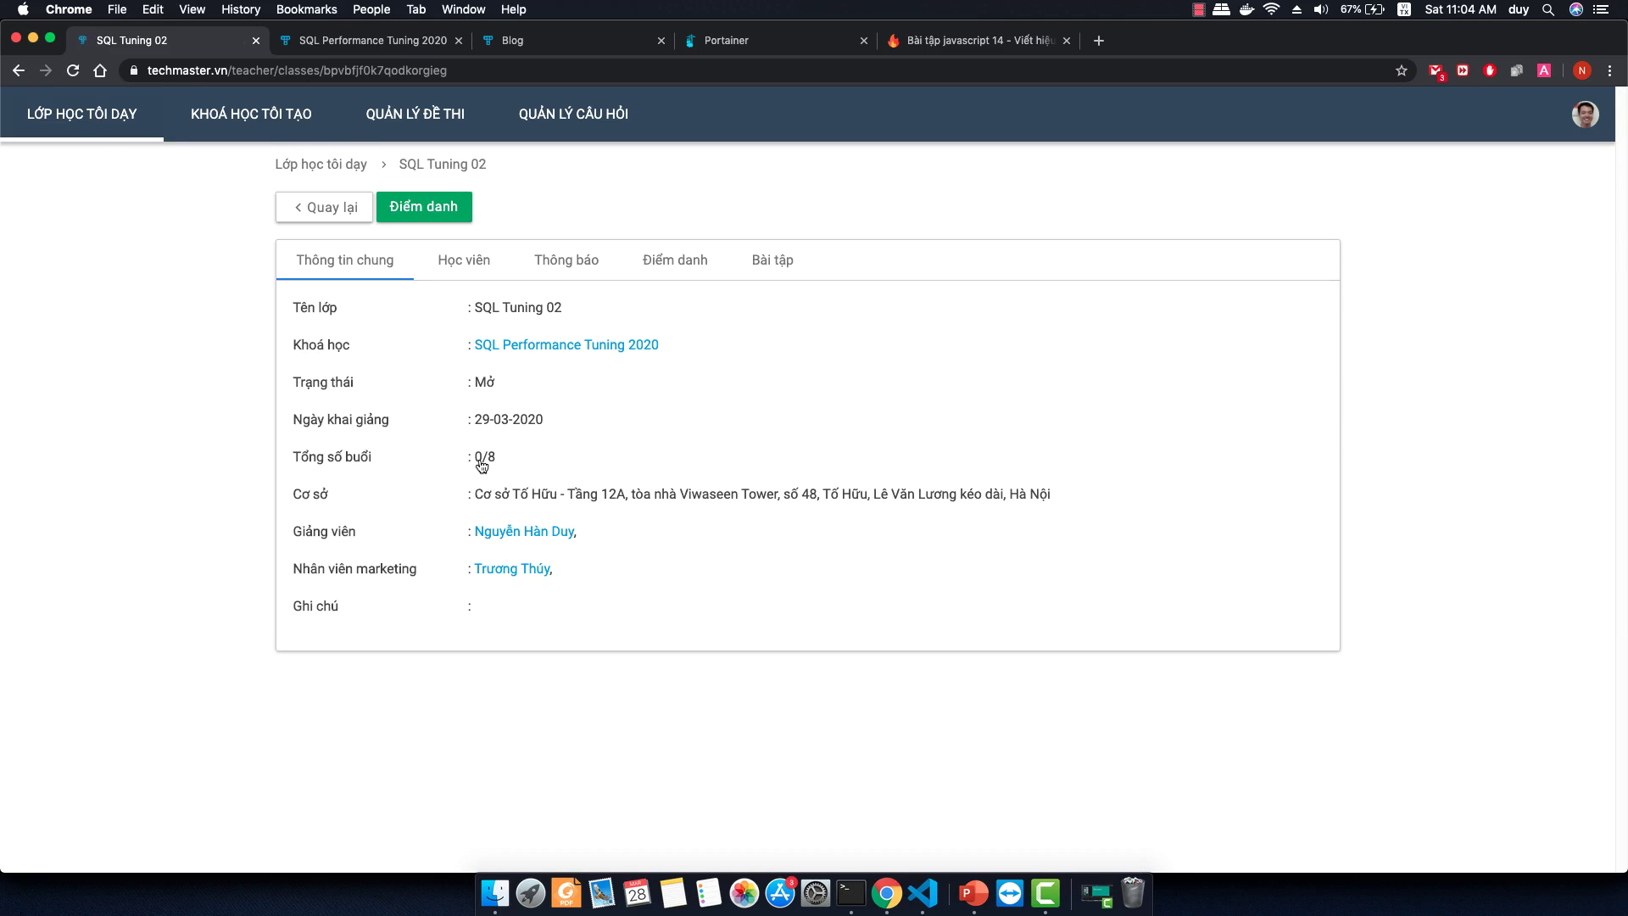
click(771, 269)
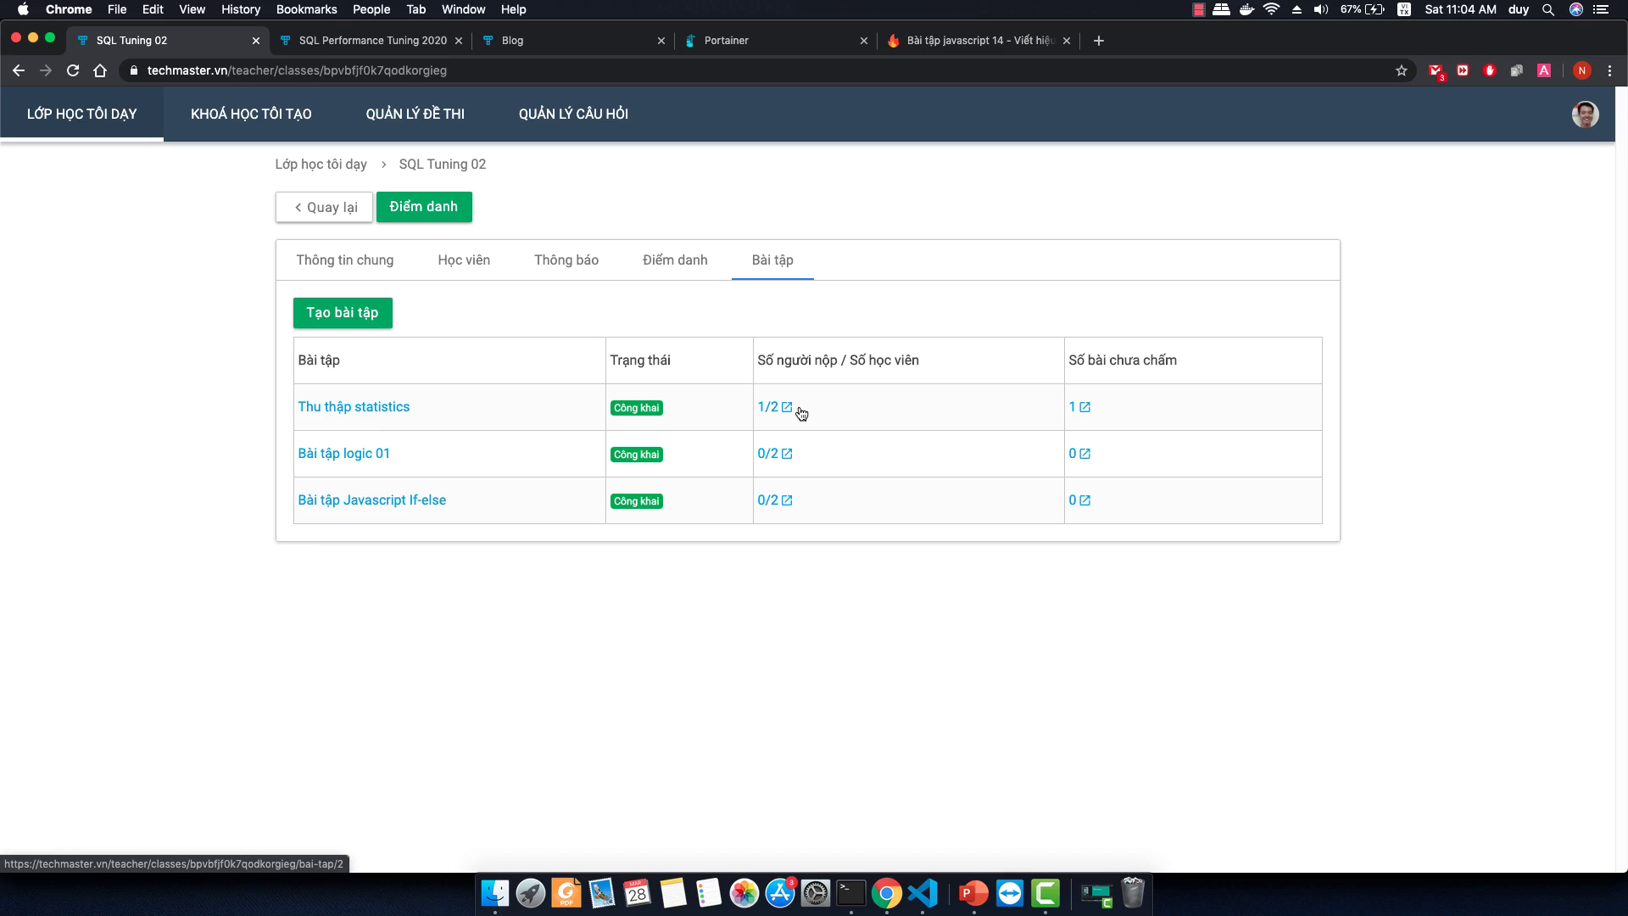
click(1082, 412)
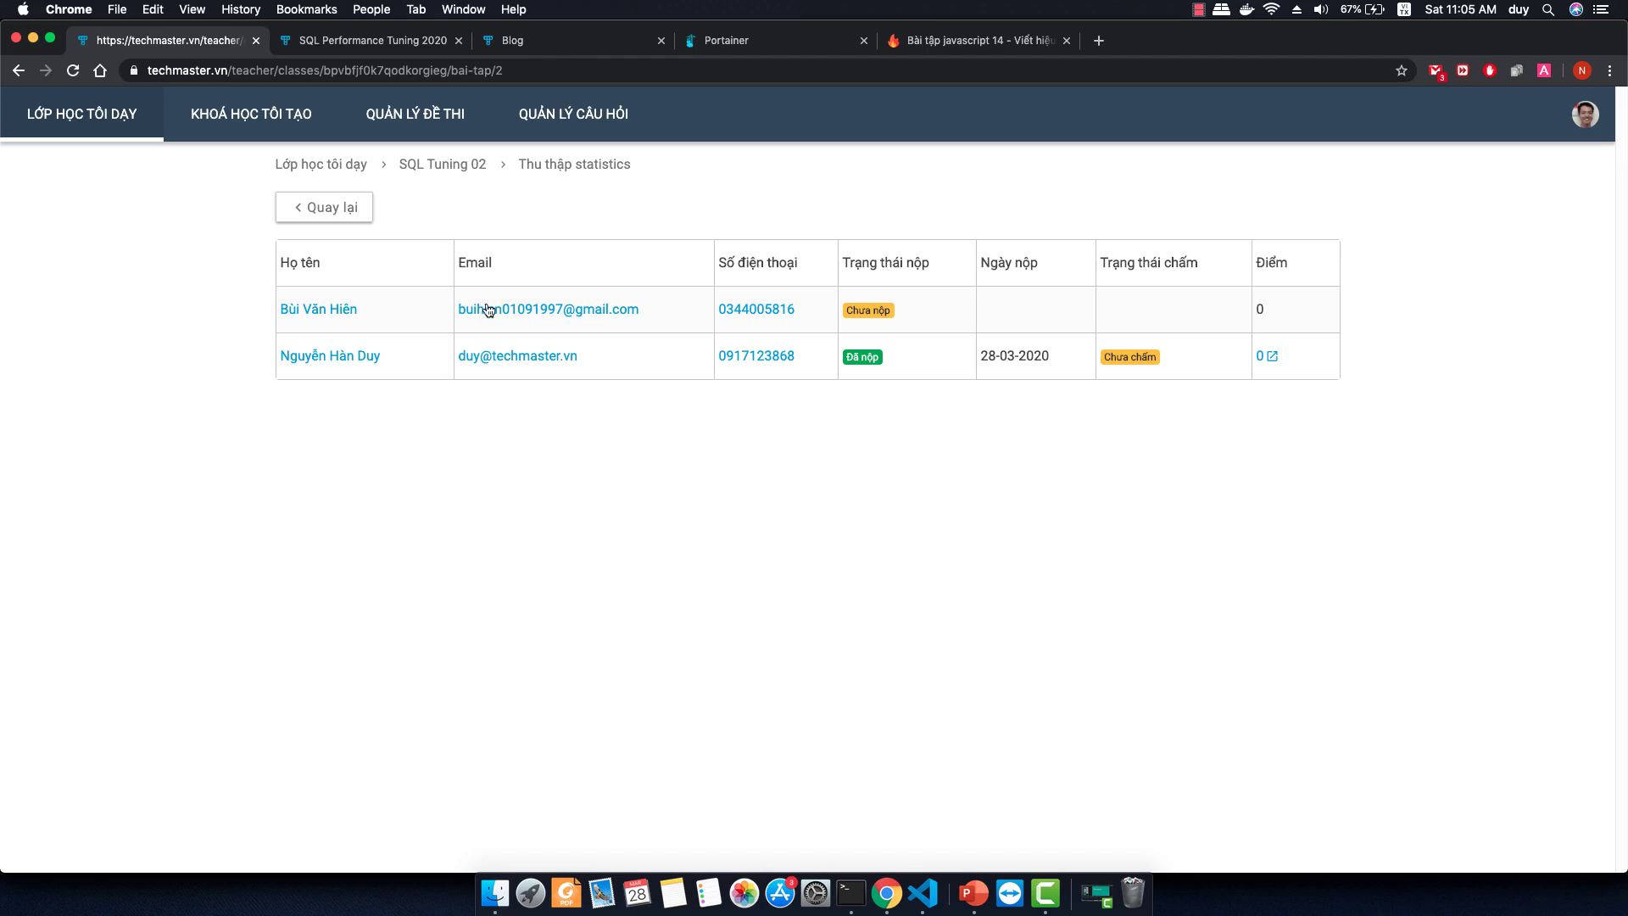
Check the submission and grading statuses of the students and open the submitted, ungraded work for grading.
double_click(869, 357)
click(1126, 356)
triple_click(1126, 356)
click(1272, 361)
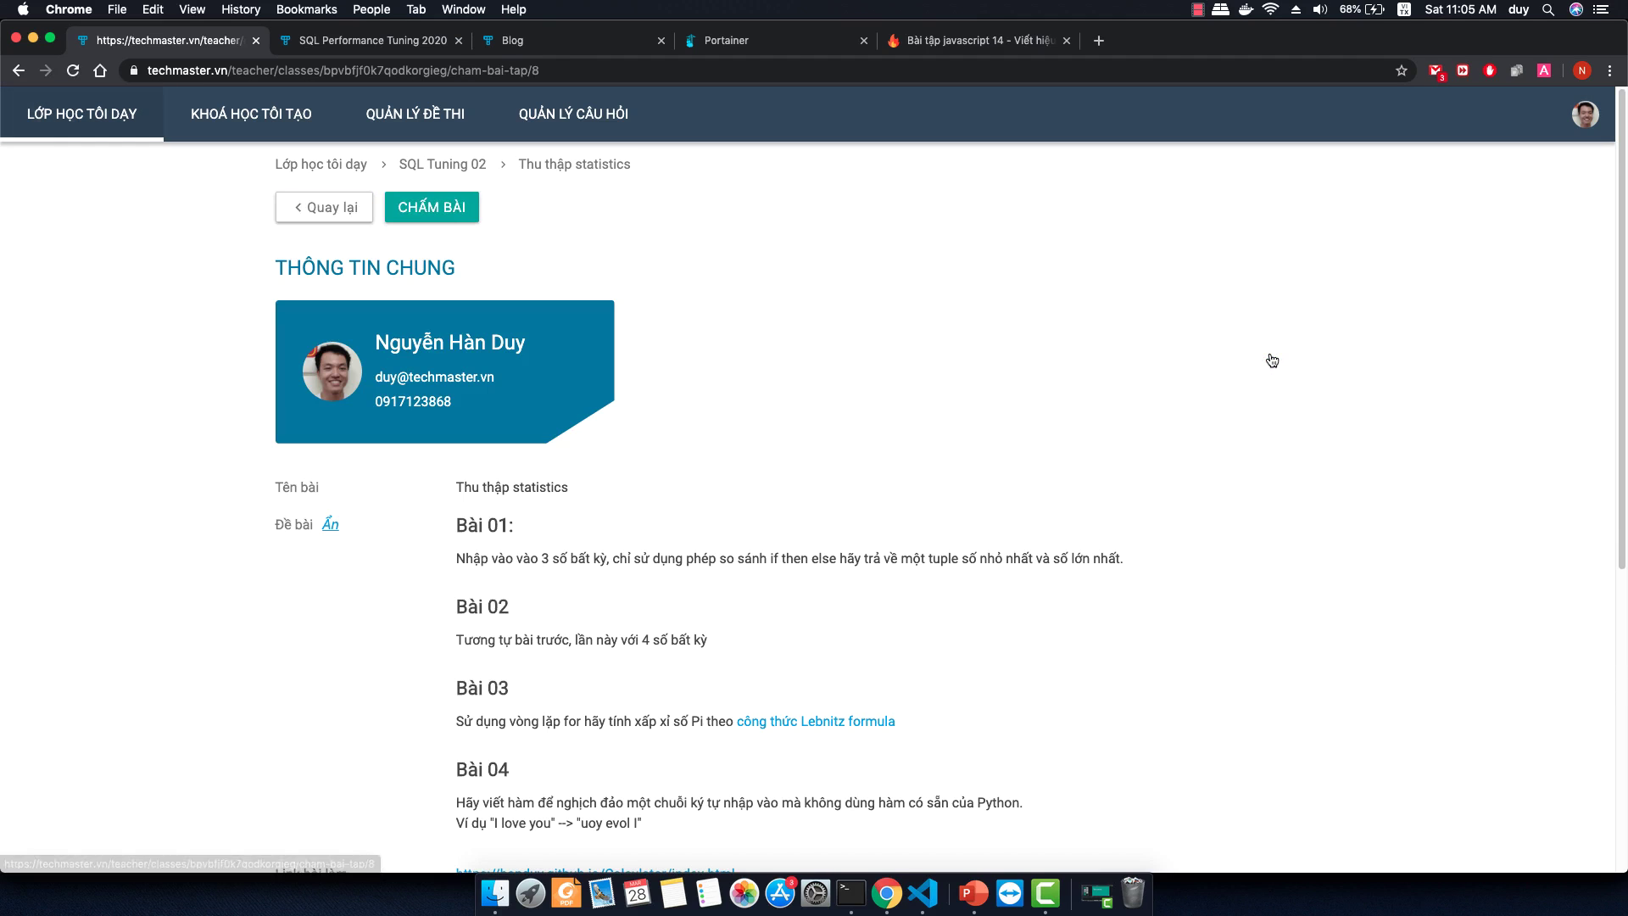
Examine the assignment text of "Thu thập statistics" on the grading page, hiding it and showing it again.
scroll(1089, 470, down, 1)
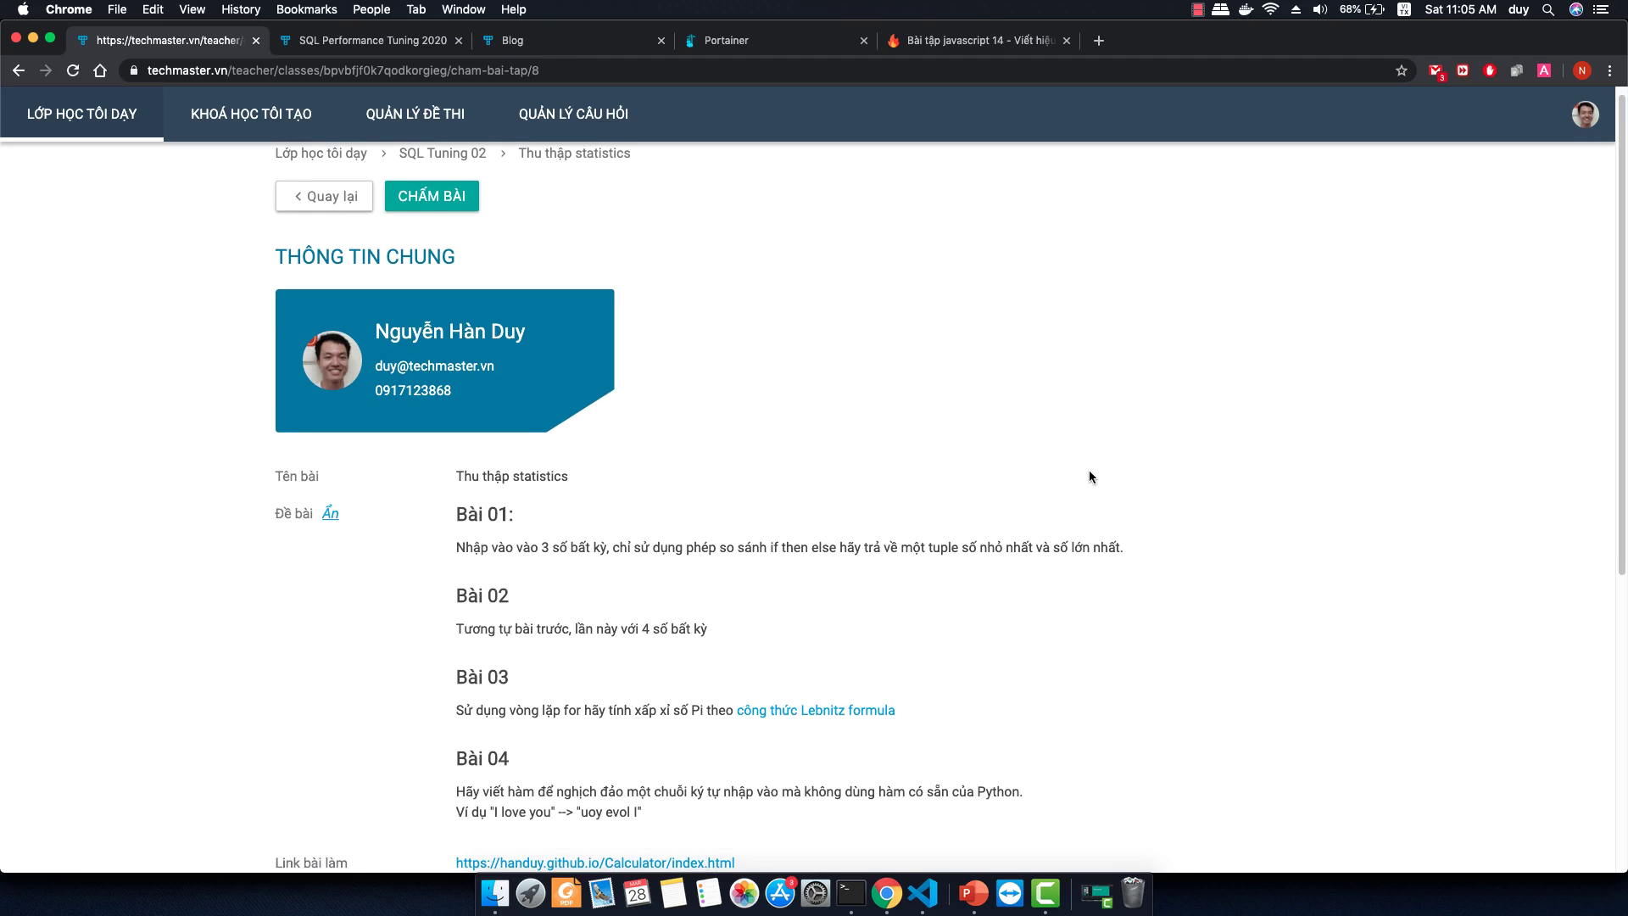
scroll(1089, 521, down, 2)
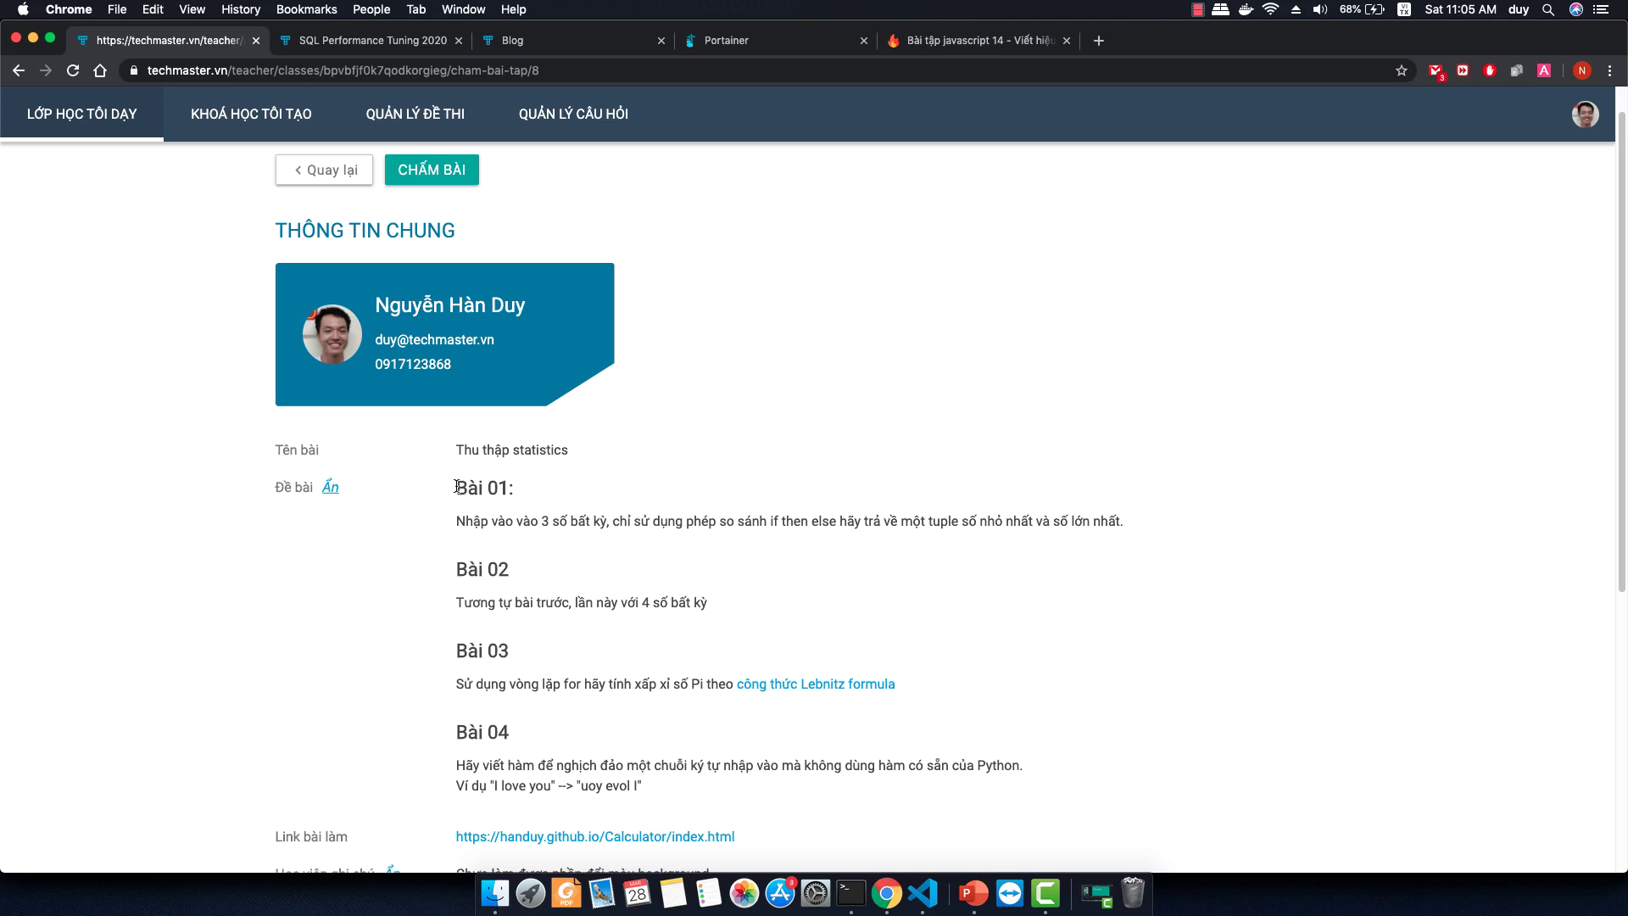
drag(455, 482, 618, 748)
click(618, 748)
click(329, 489)
click(331, 489)
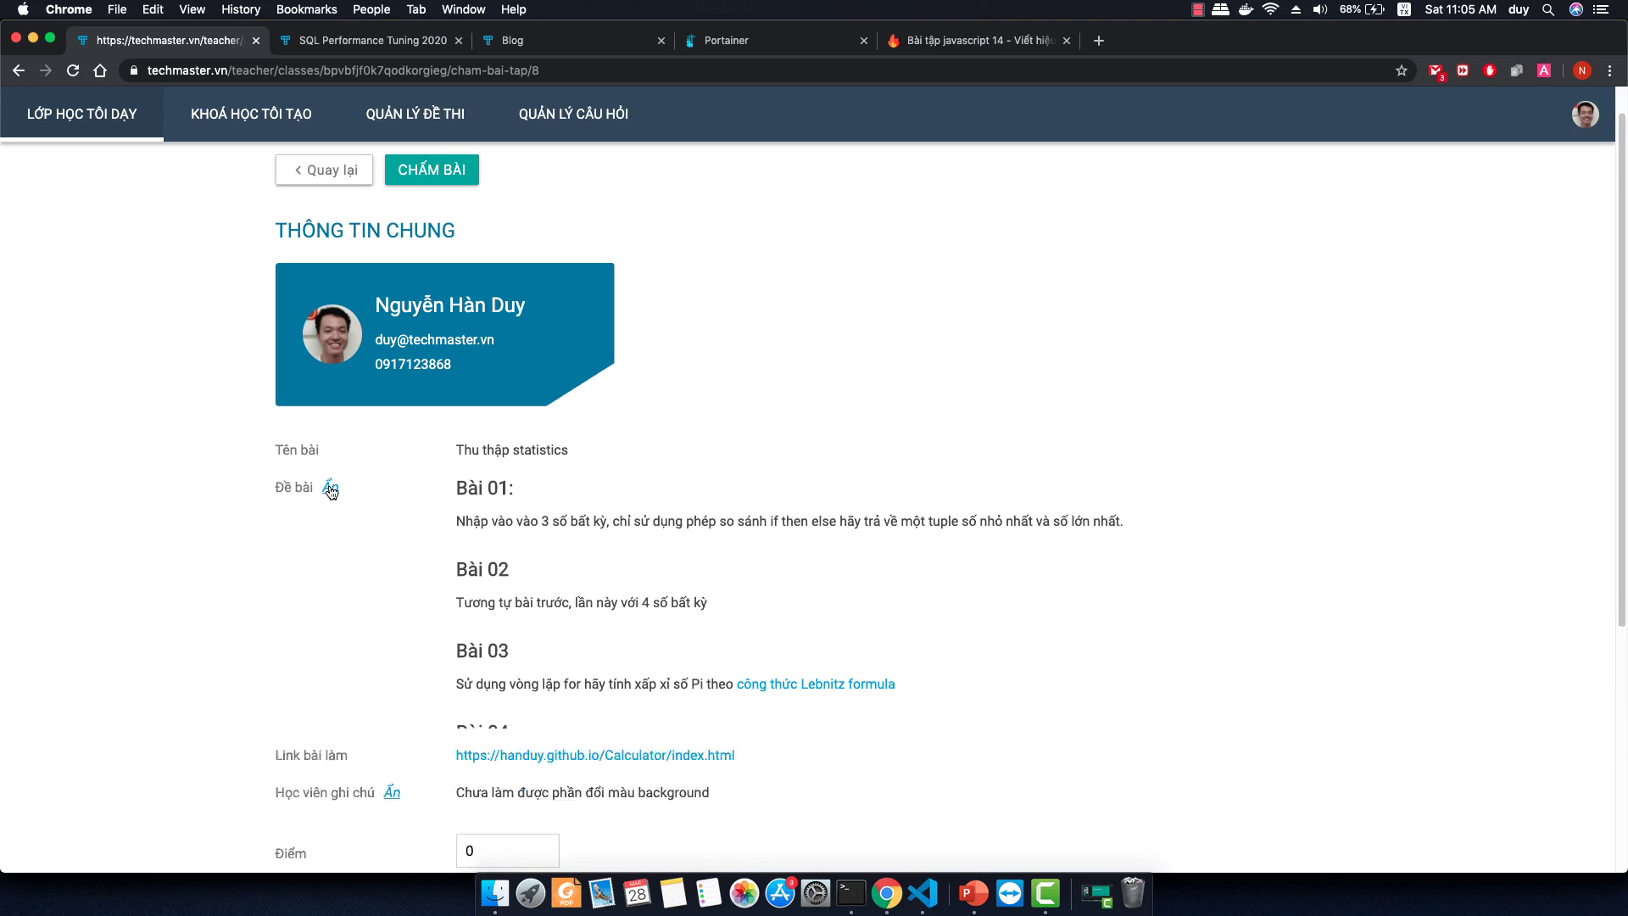
View the student's submitted work through its "Link bài làm" link and return to the grading page.
scroll(675, 577, down, 4)
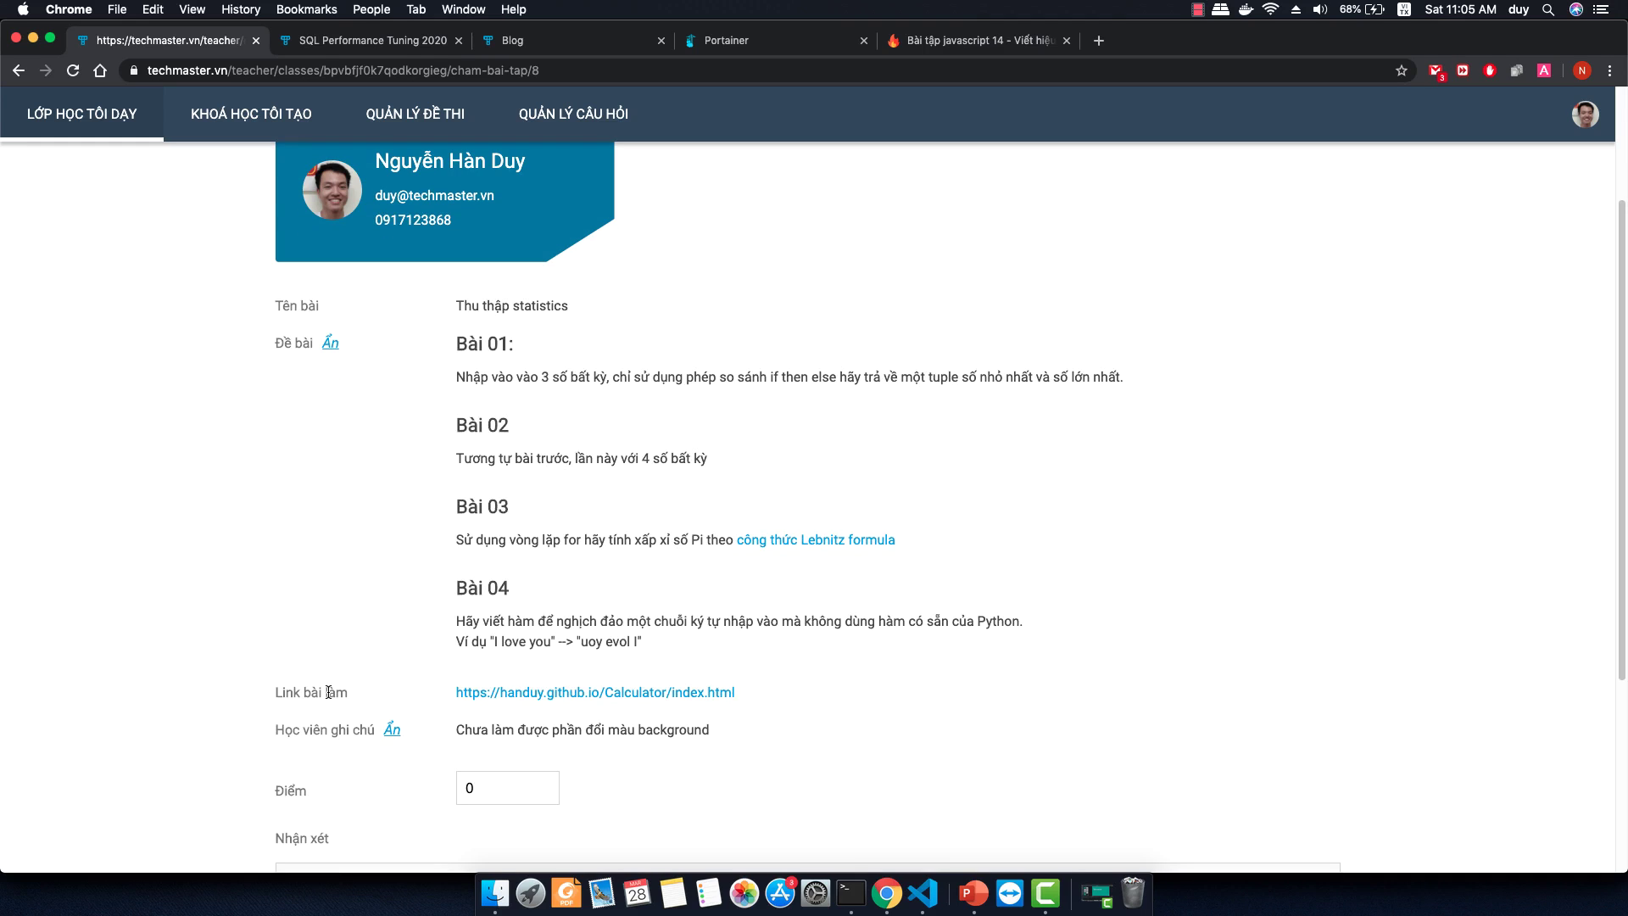
scroll(406, 688, down, 2)
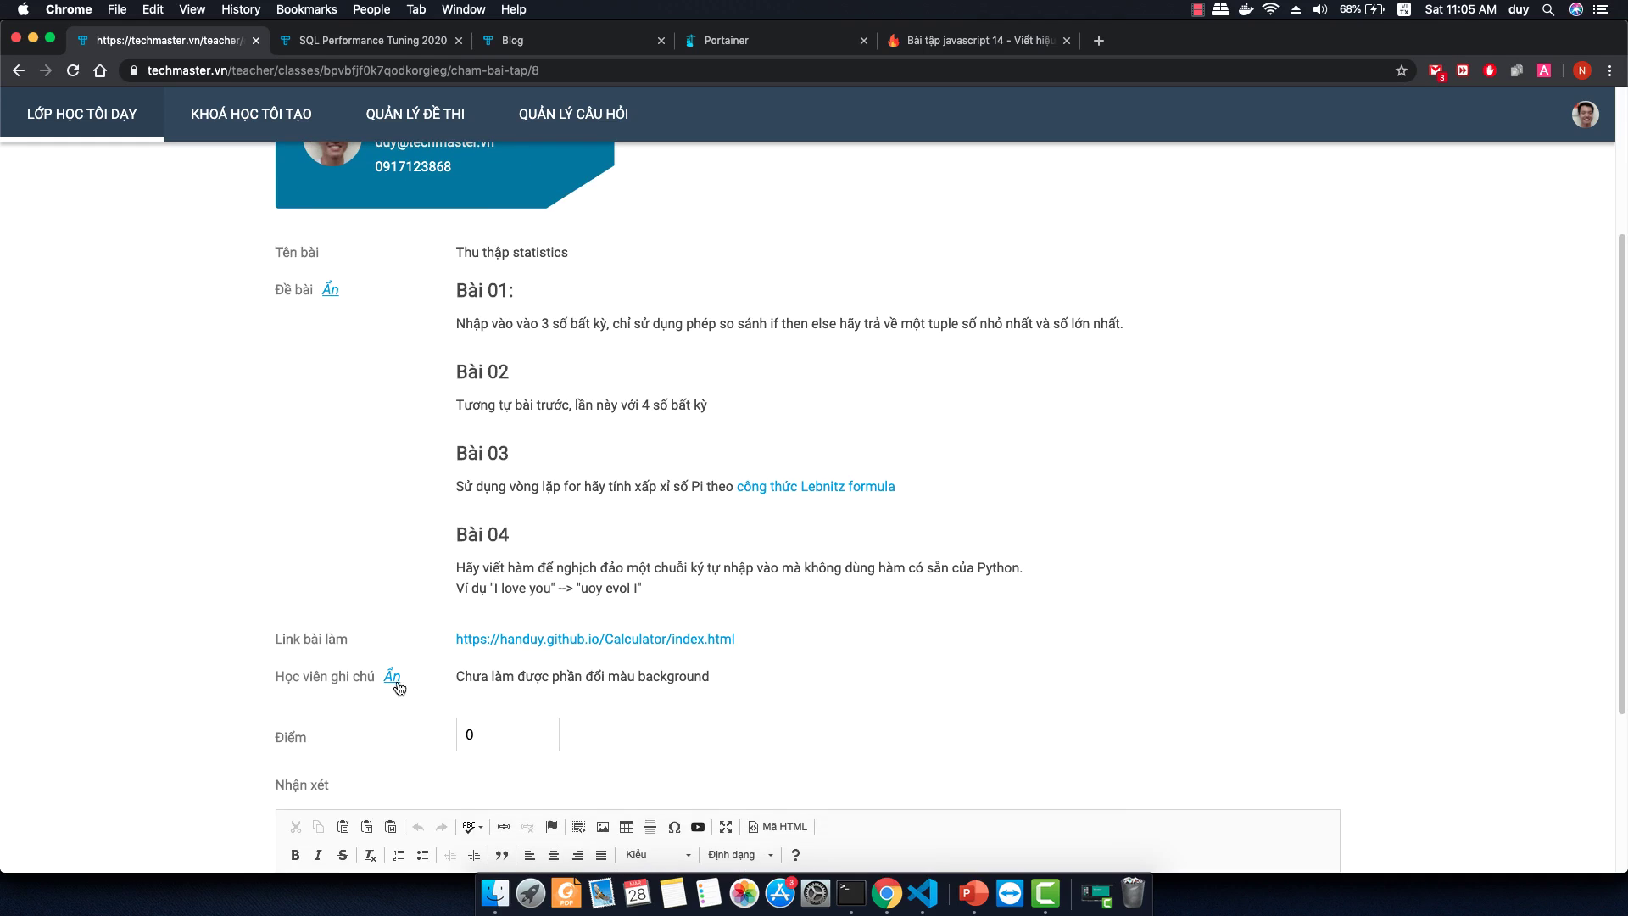
click(719, 641)
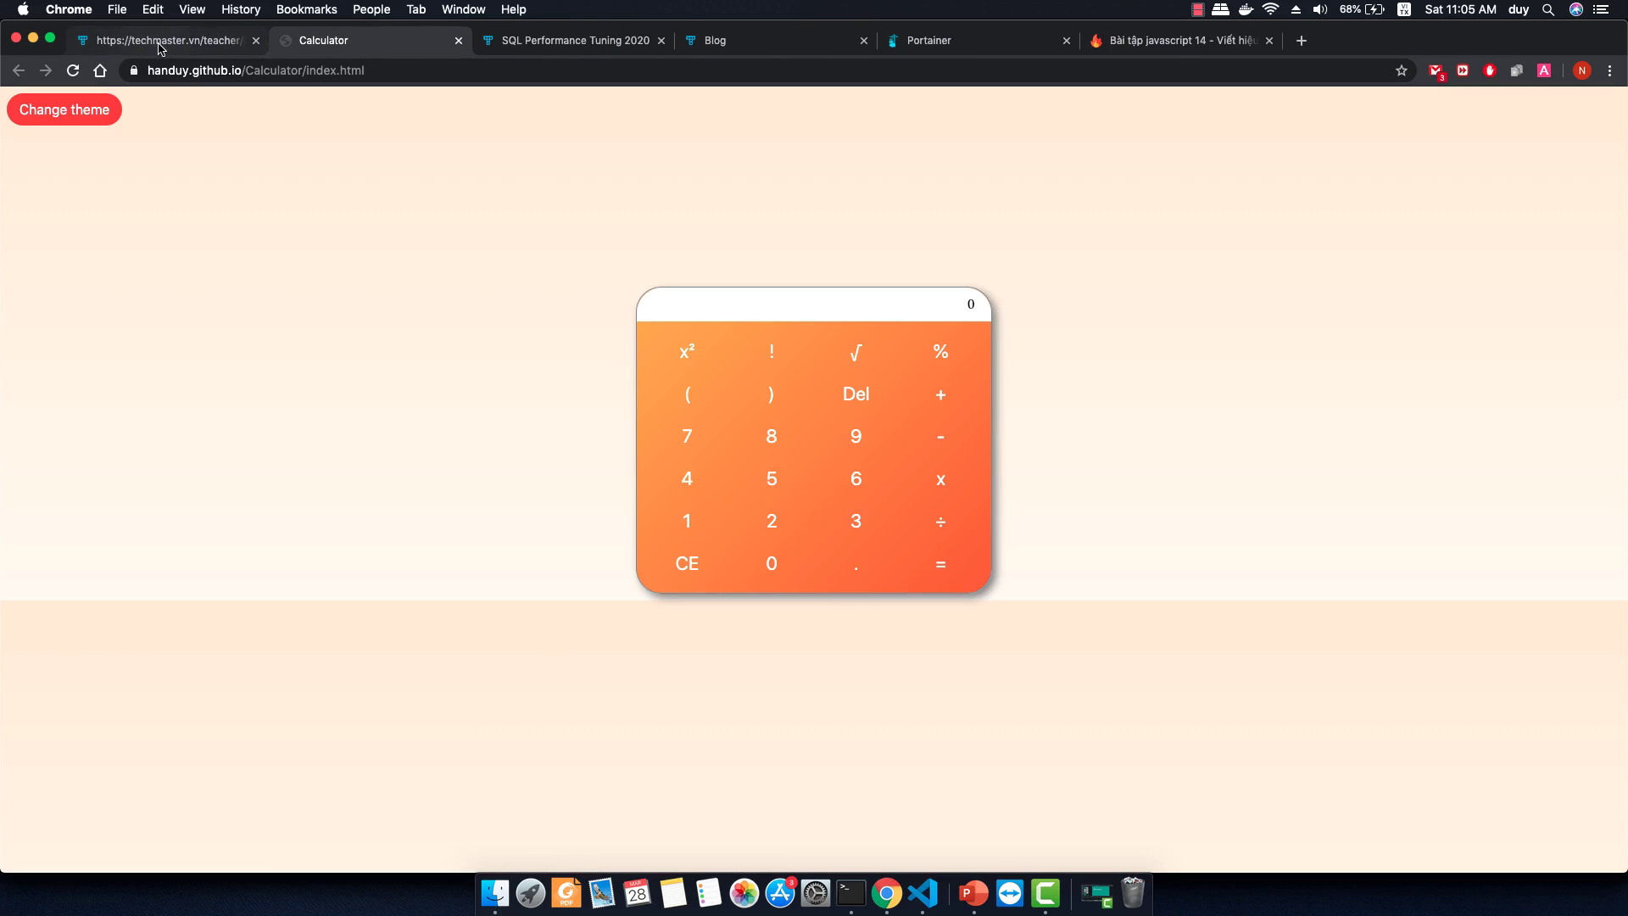
click(158, 48)
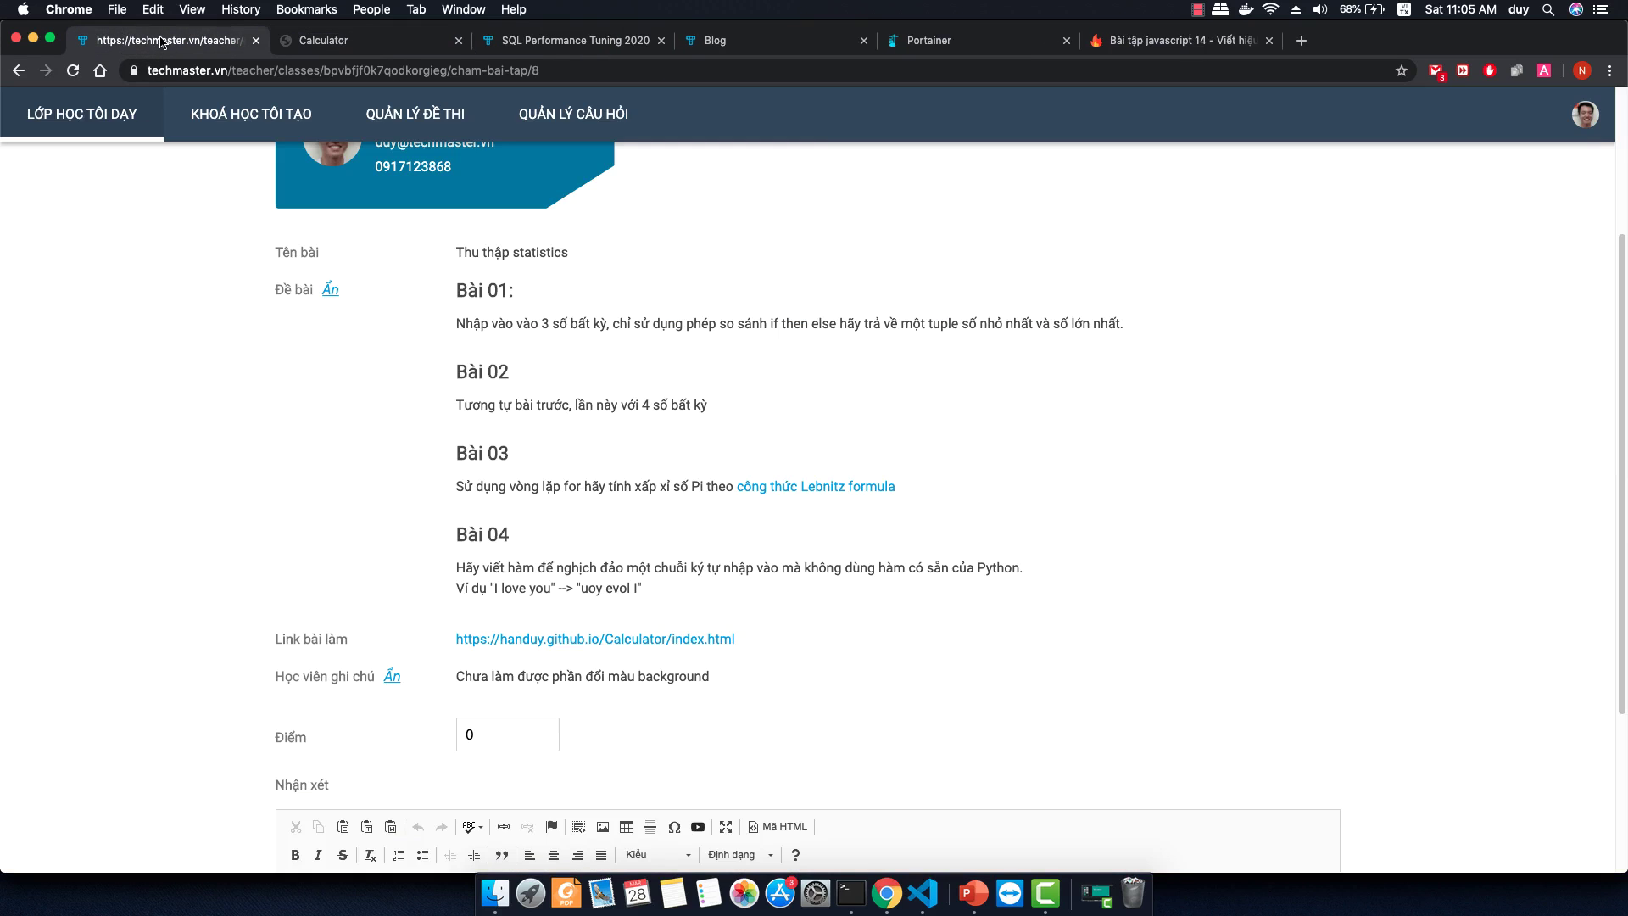
Read the student's note under "Học viên ghi chú" and look over the score and comment fields.
scroll(759, 672, down, 3)
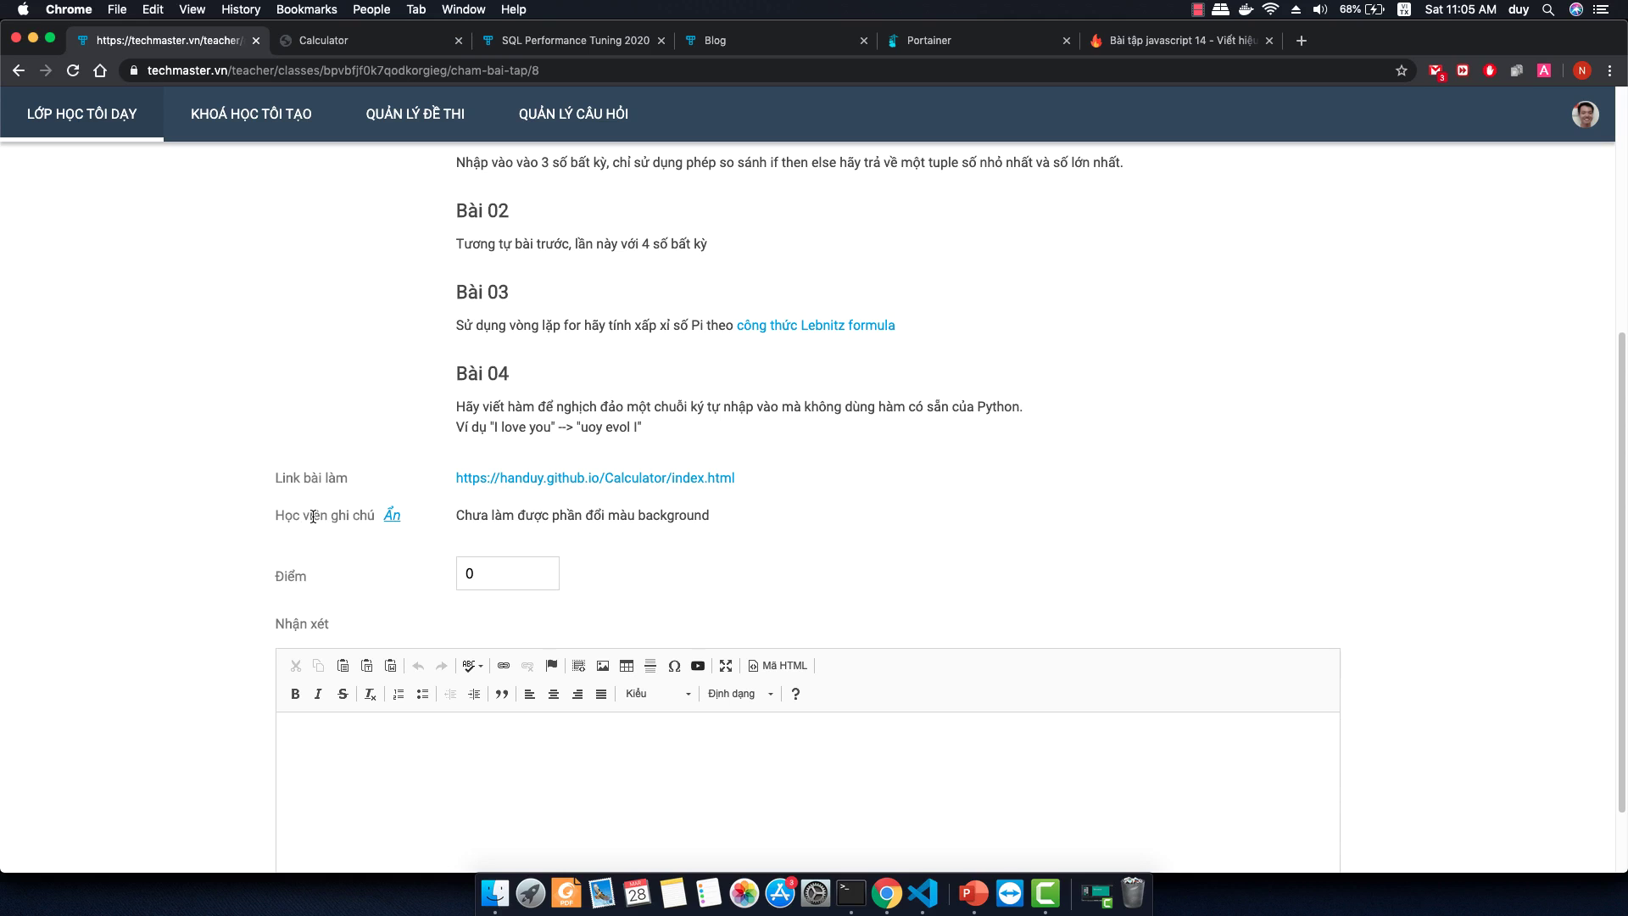
scroll(214, 552, up, 1)
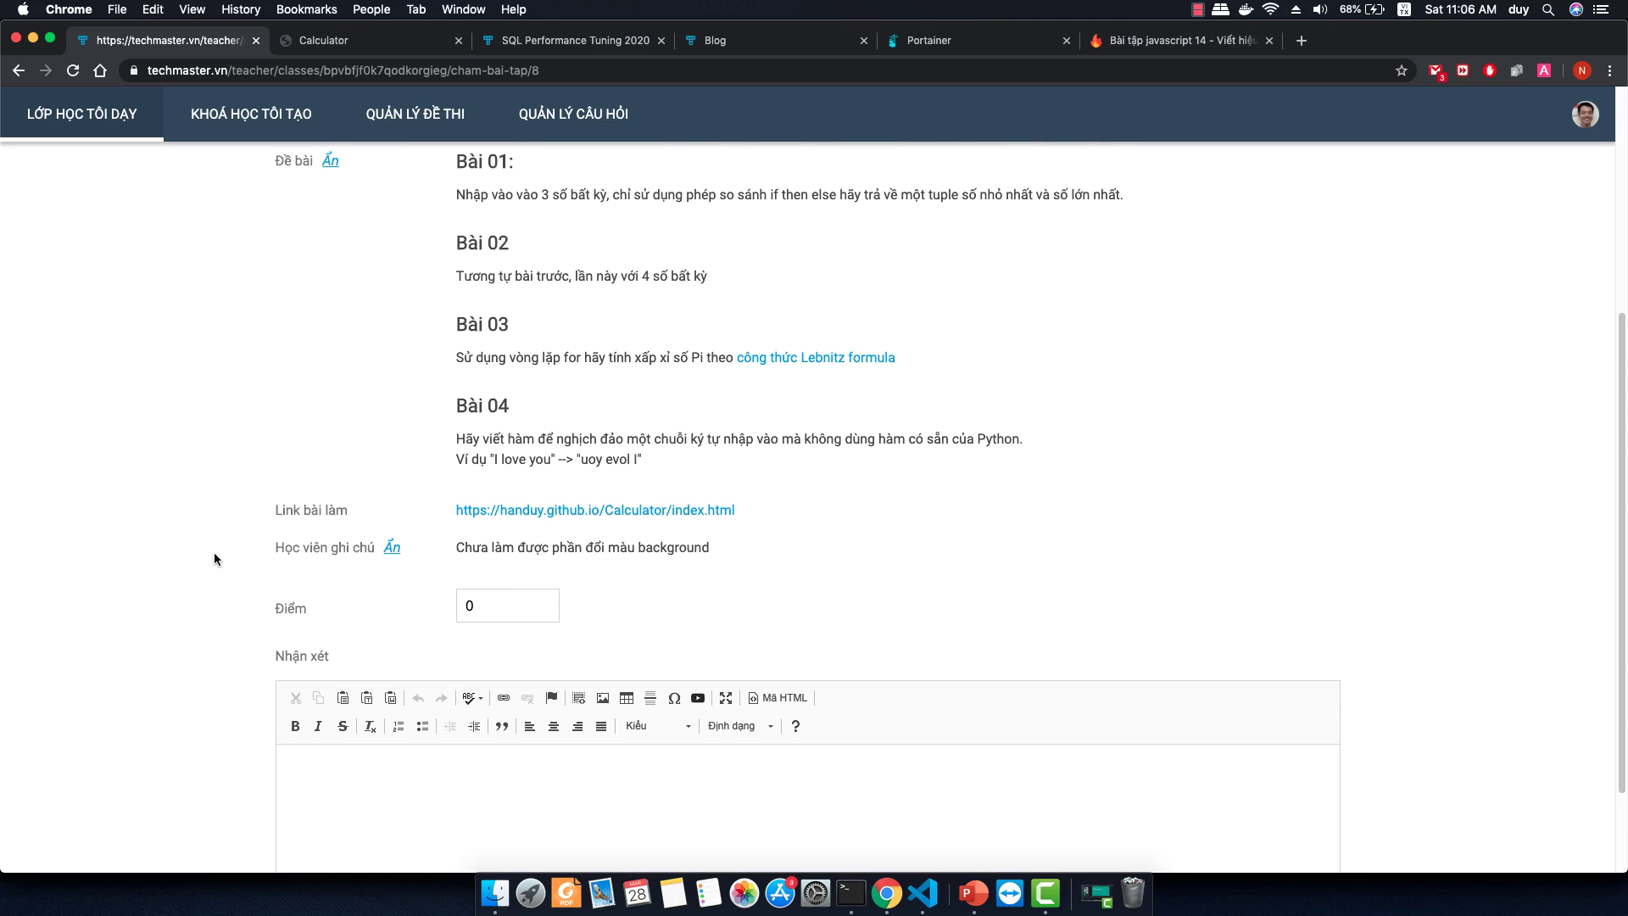
triple_click(571, 549)
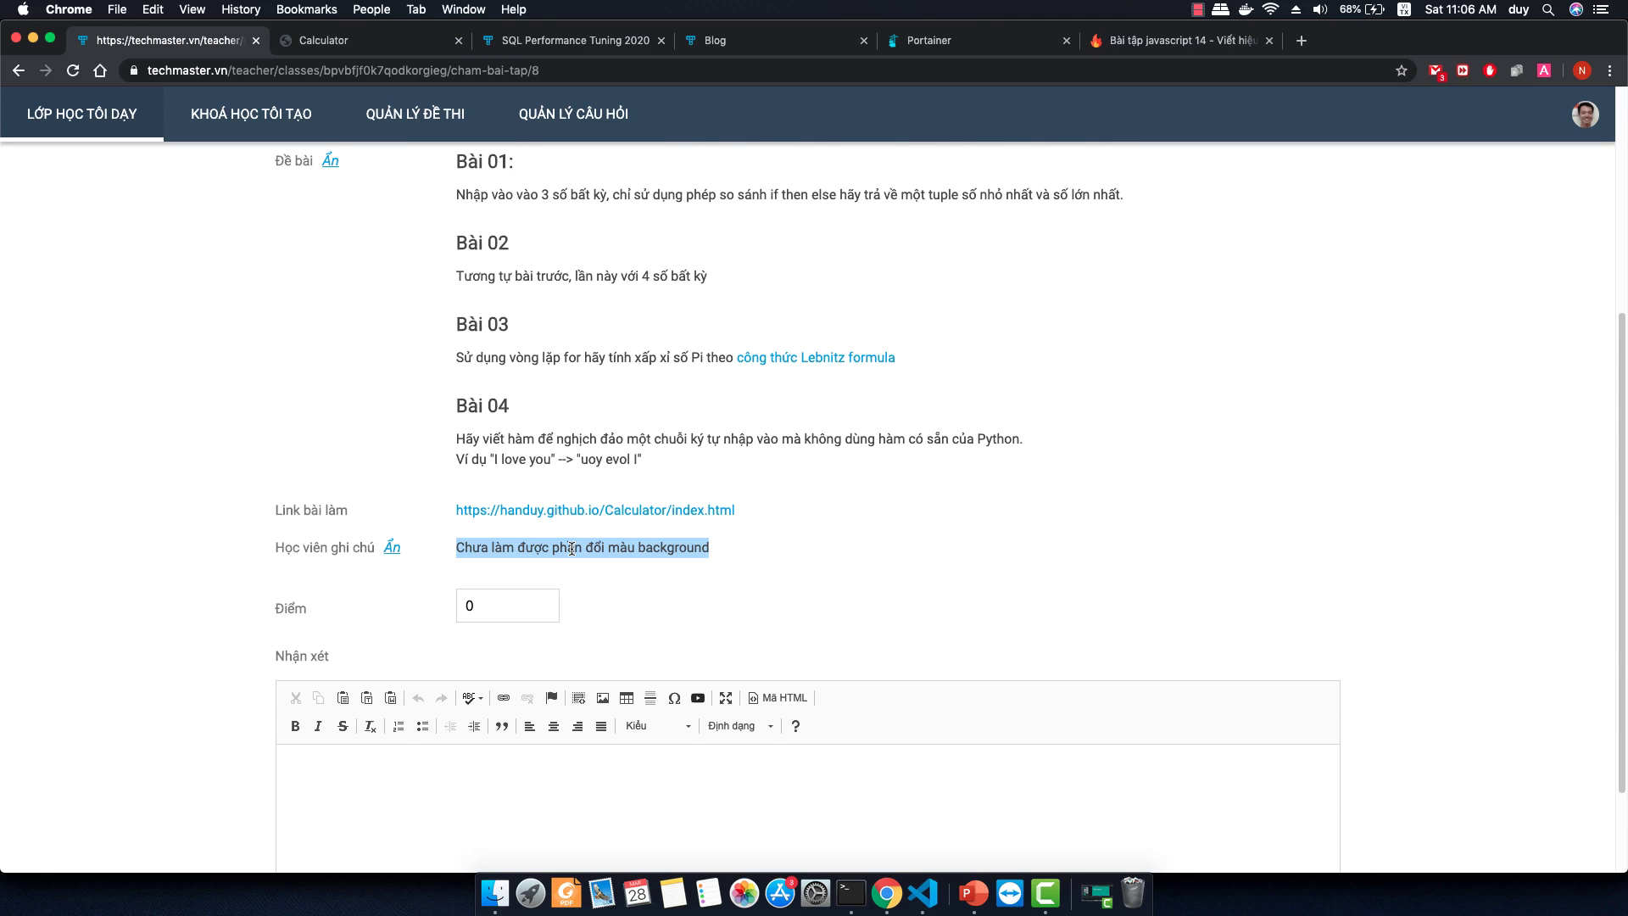
click(221, 589)
scroll(196, 594, down, 1)
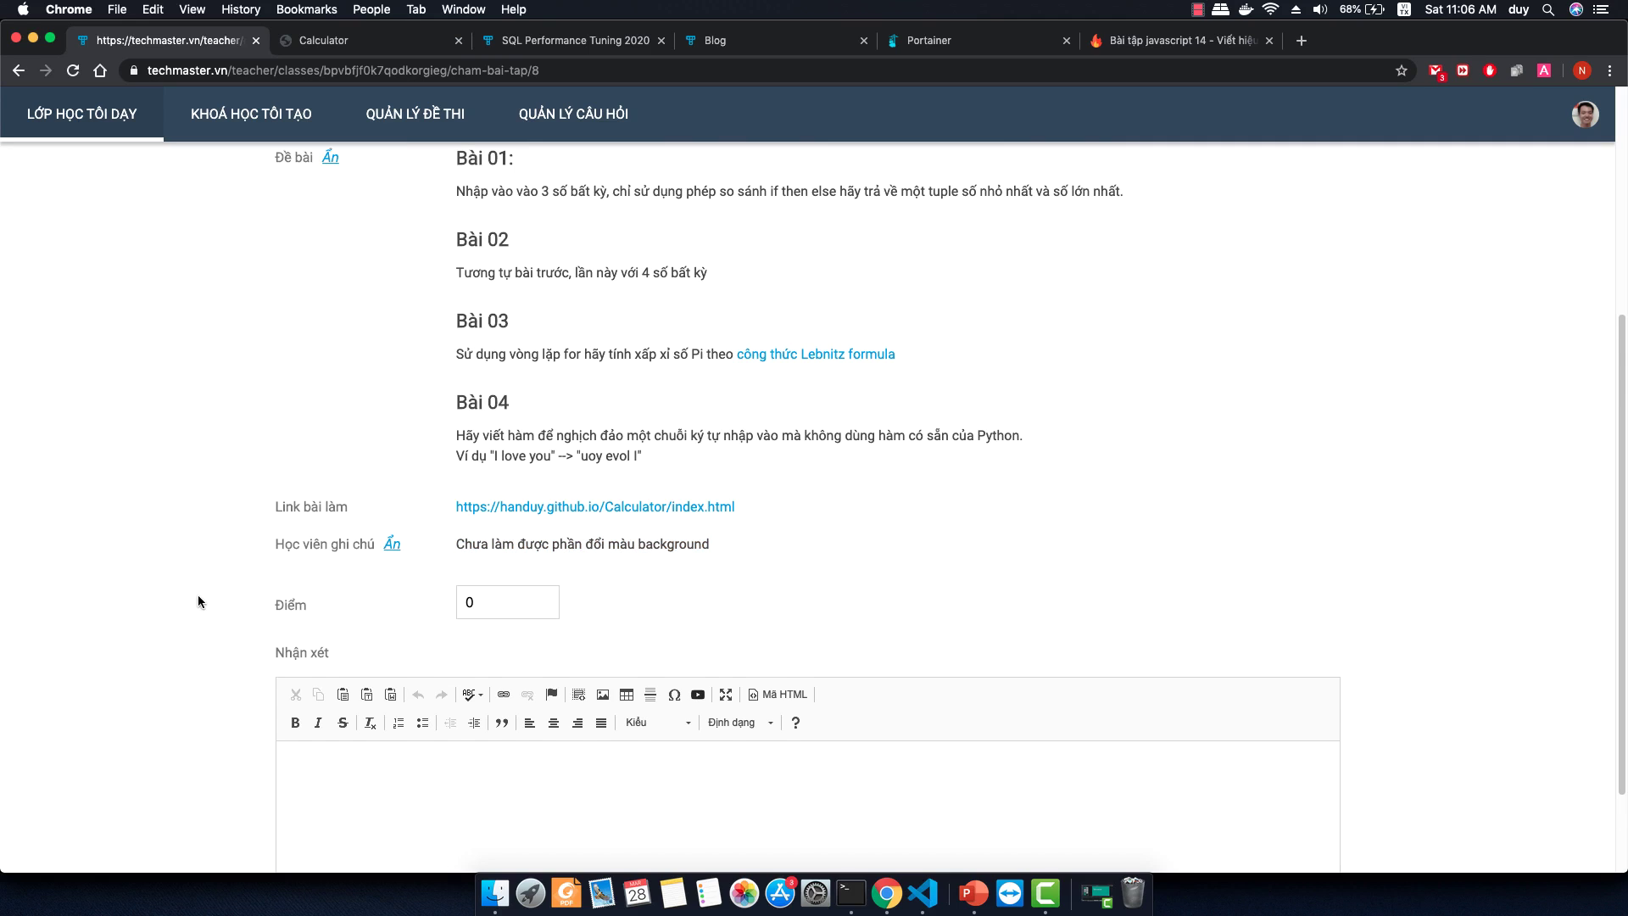
scroll(197, 602, down, 4)
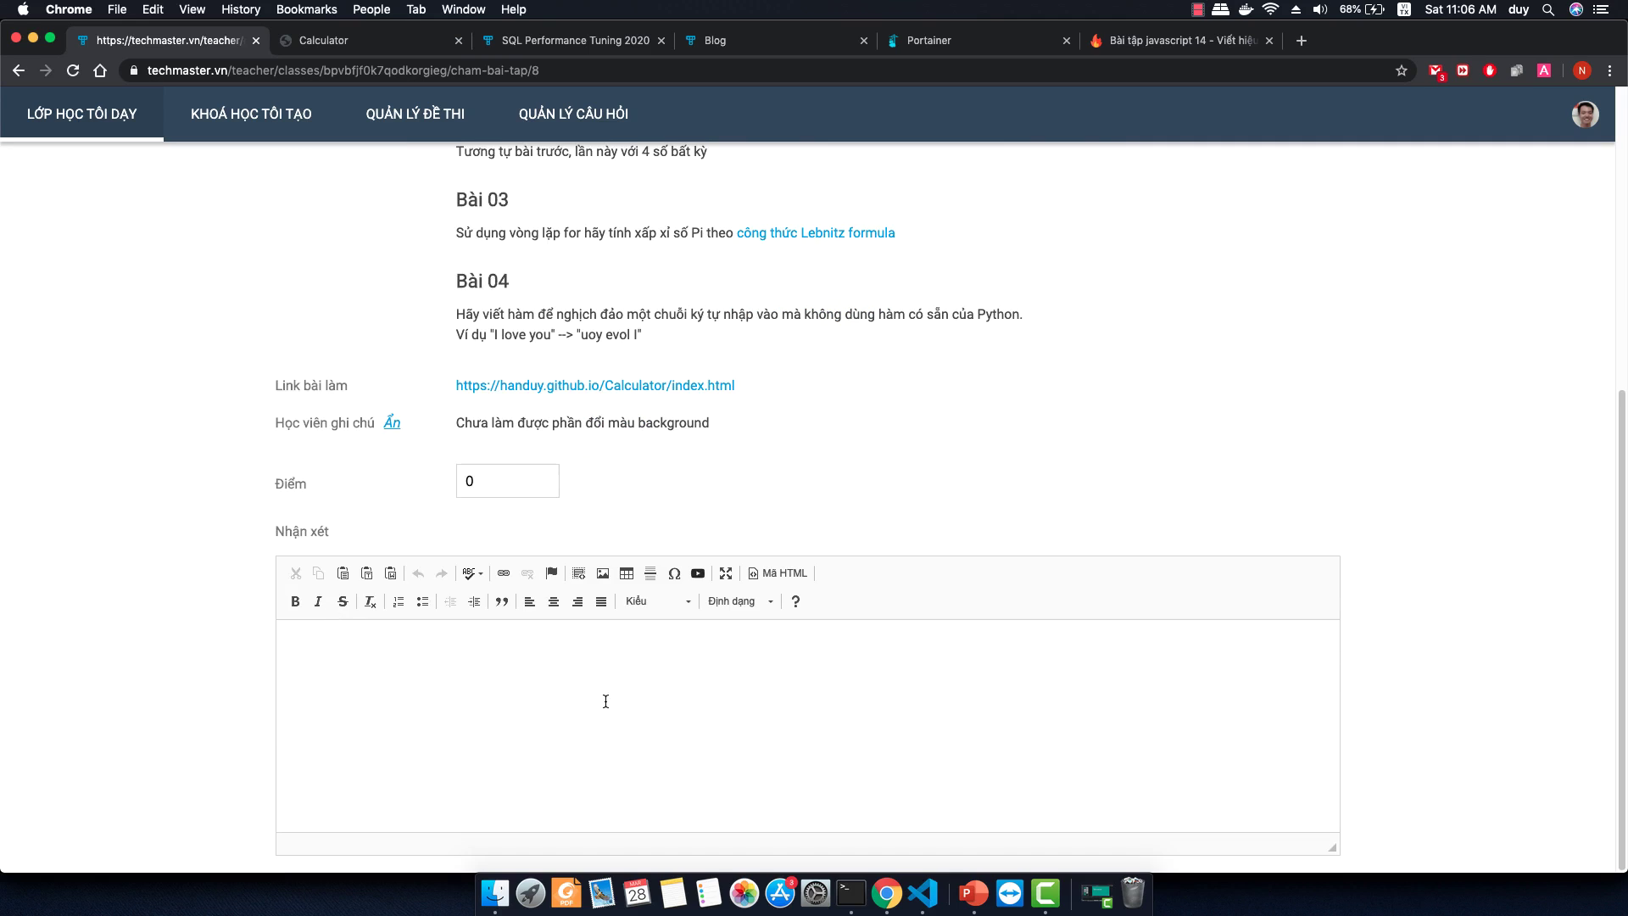
Set the submission's score (Điểm) to 7.
scroll(565, 722, up, 10)
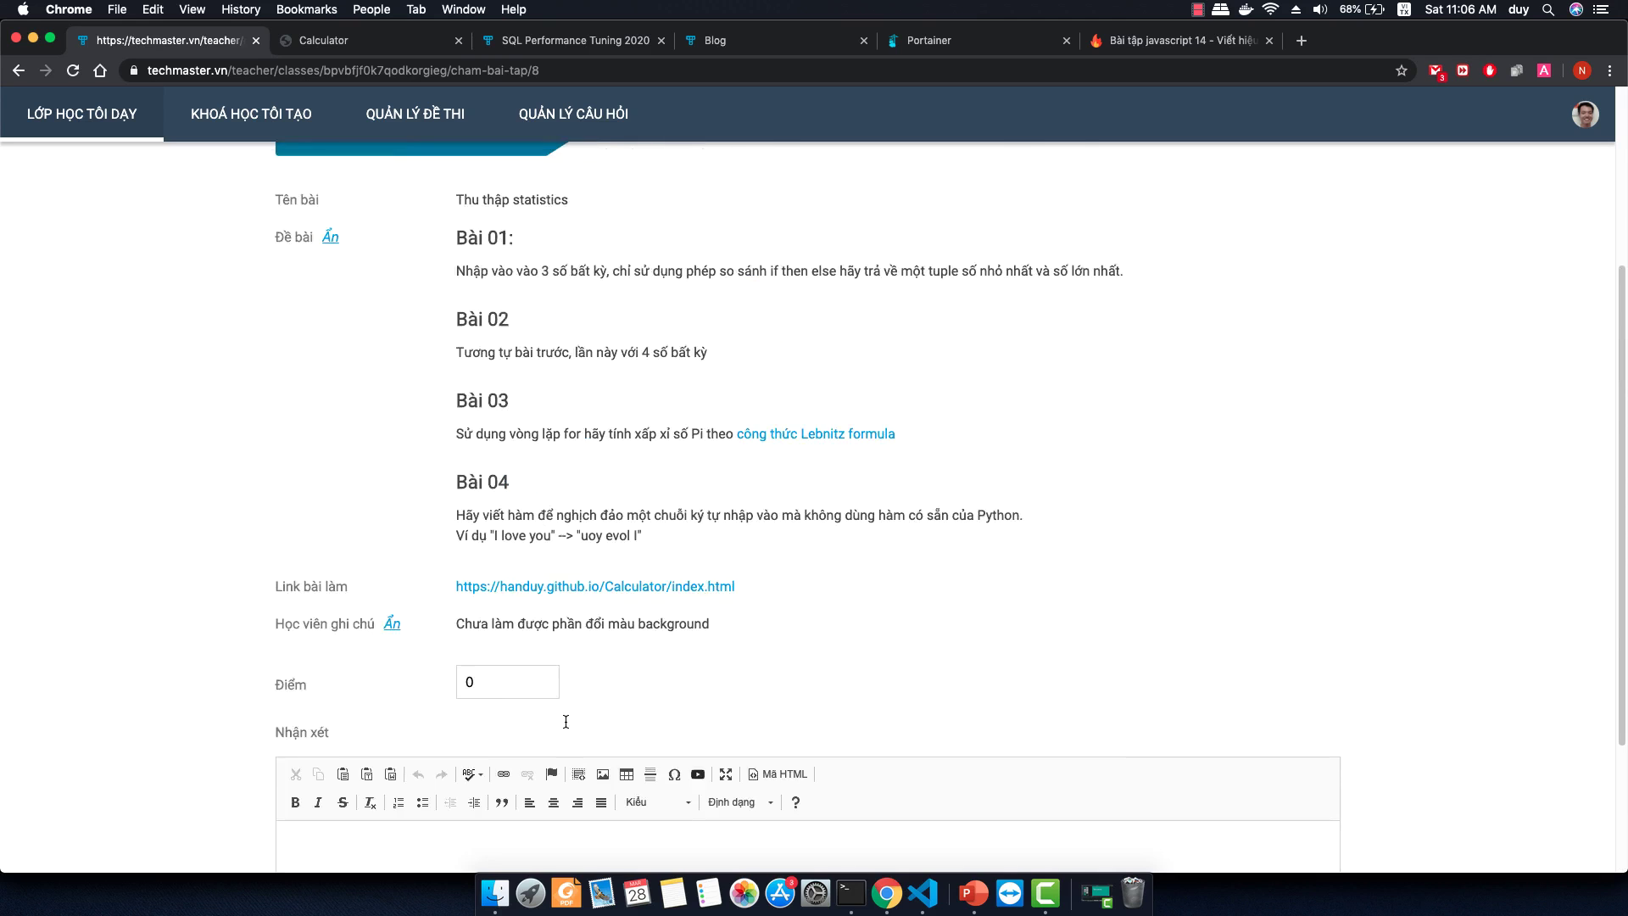
scroll(566, 722, down, 10)
click(492, 491)
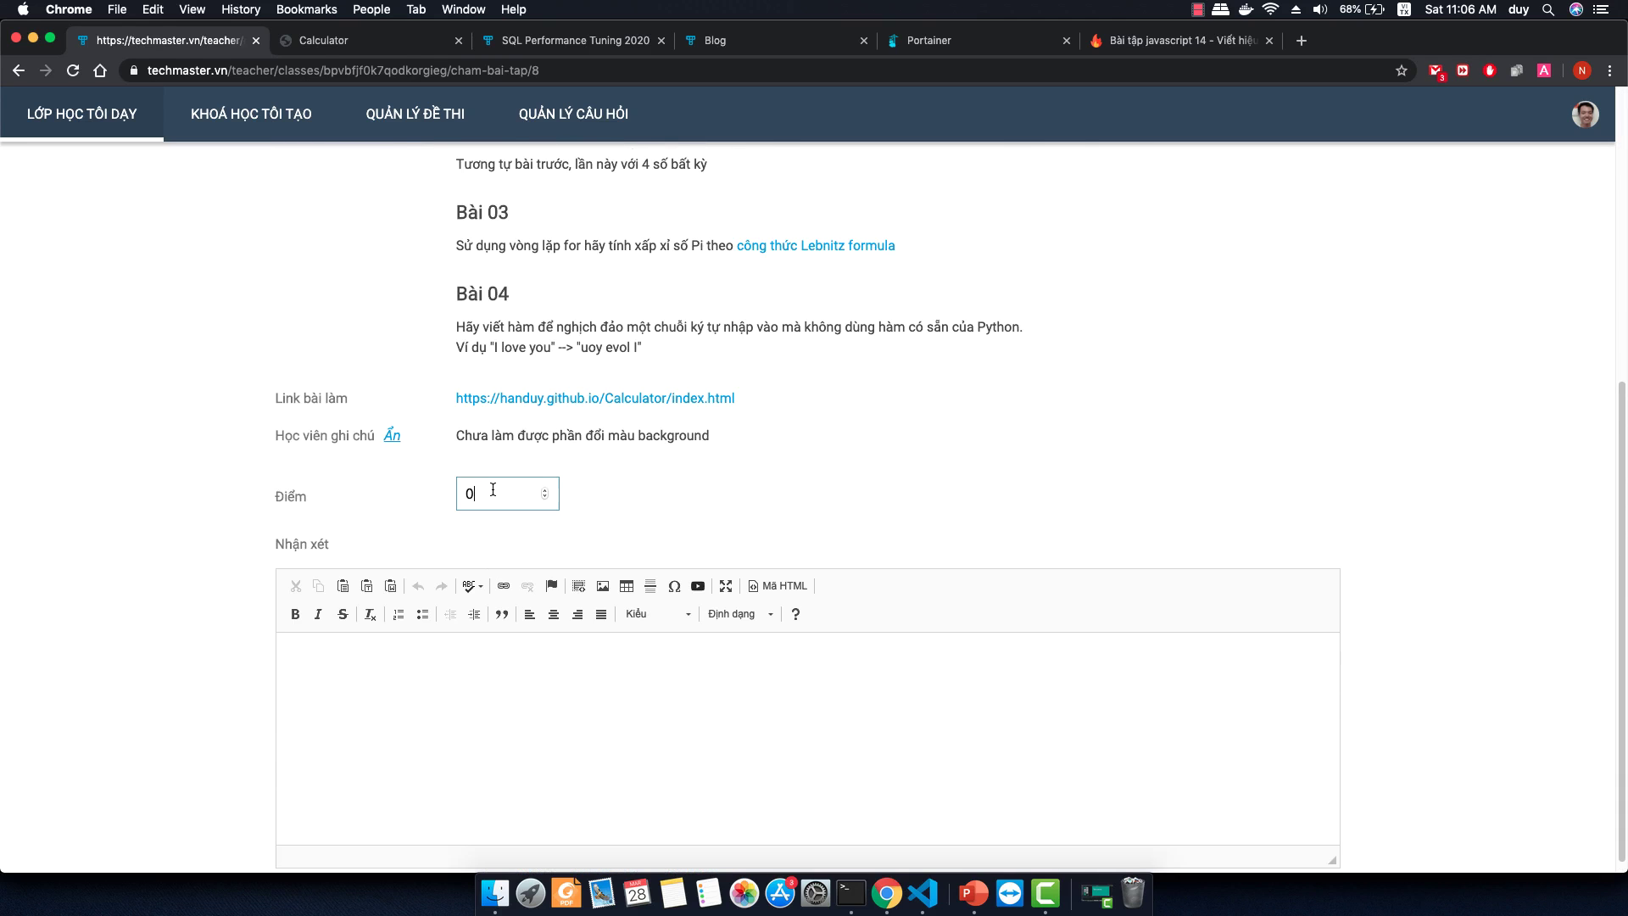
key(BackSpace)
text(7)
click(166, 568)
scroll(488, 552, down, 1)
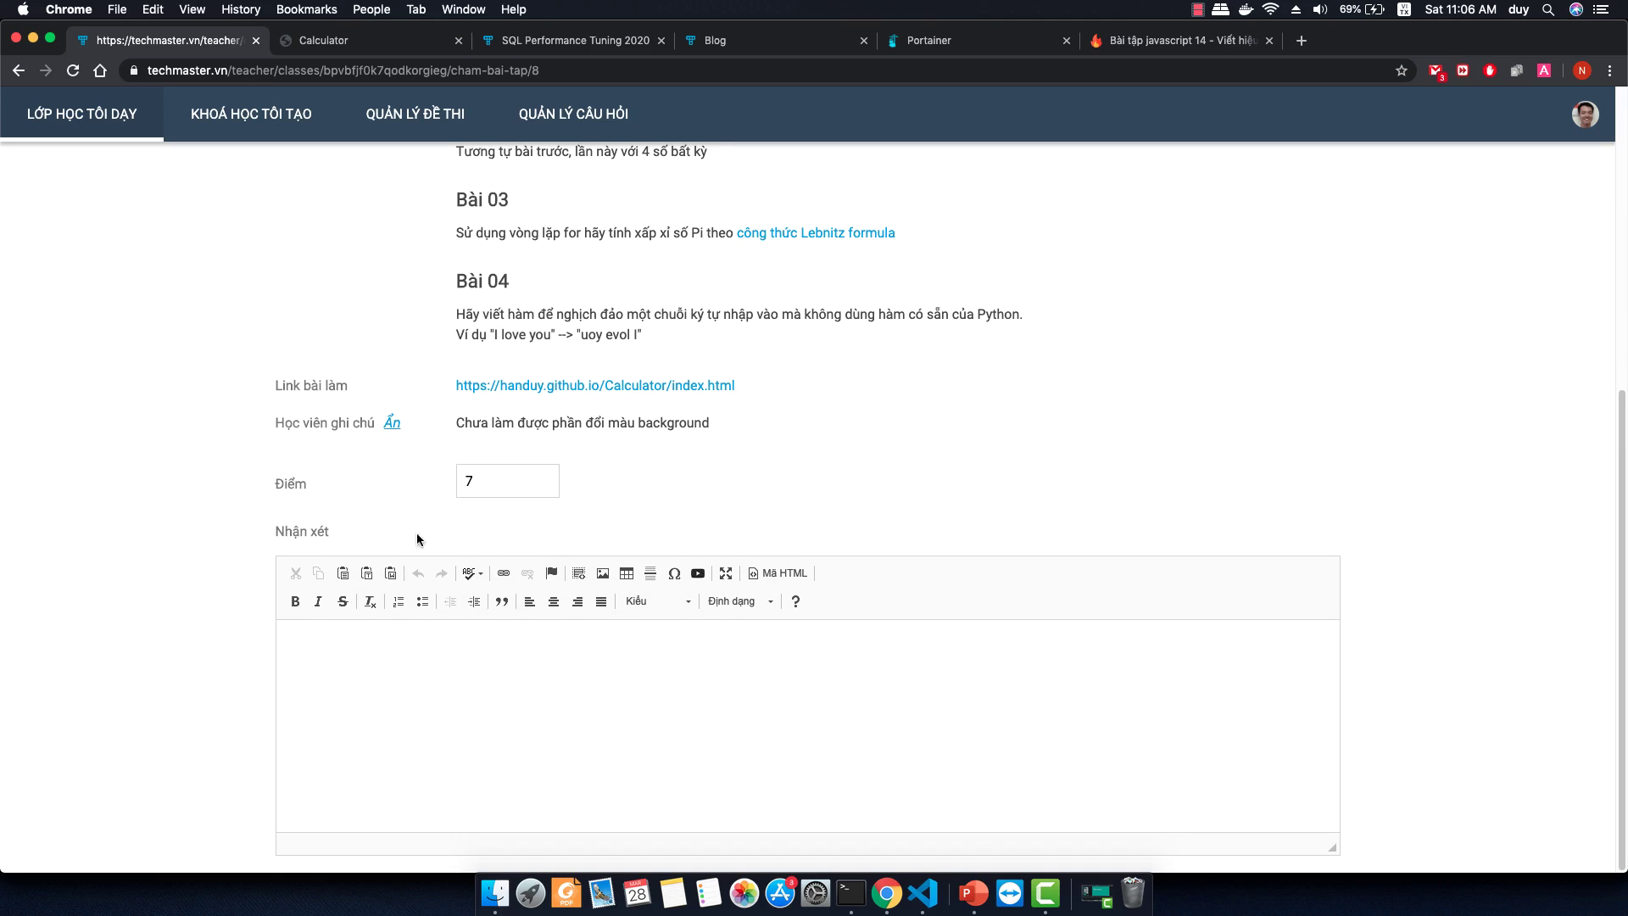
Write the comment (Nhận xét) as a bulleted list: "Bài số 1: Chưa đúng ở phần ...", "Bài số 2: Chưa đúng ..." and "...".
click(584, 669)
click(422, 601)
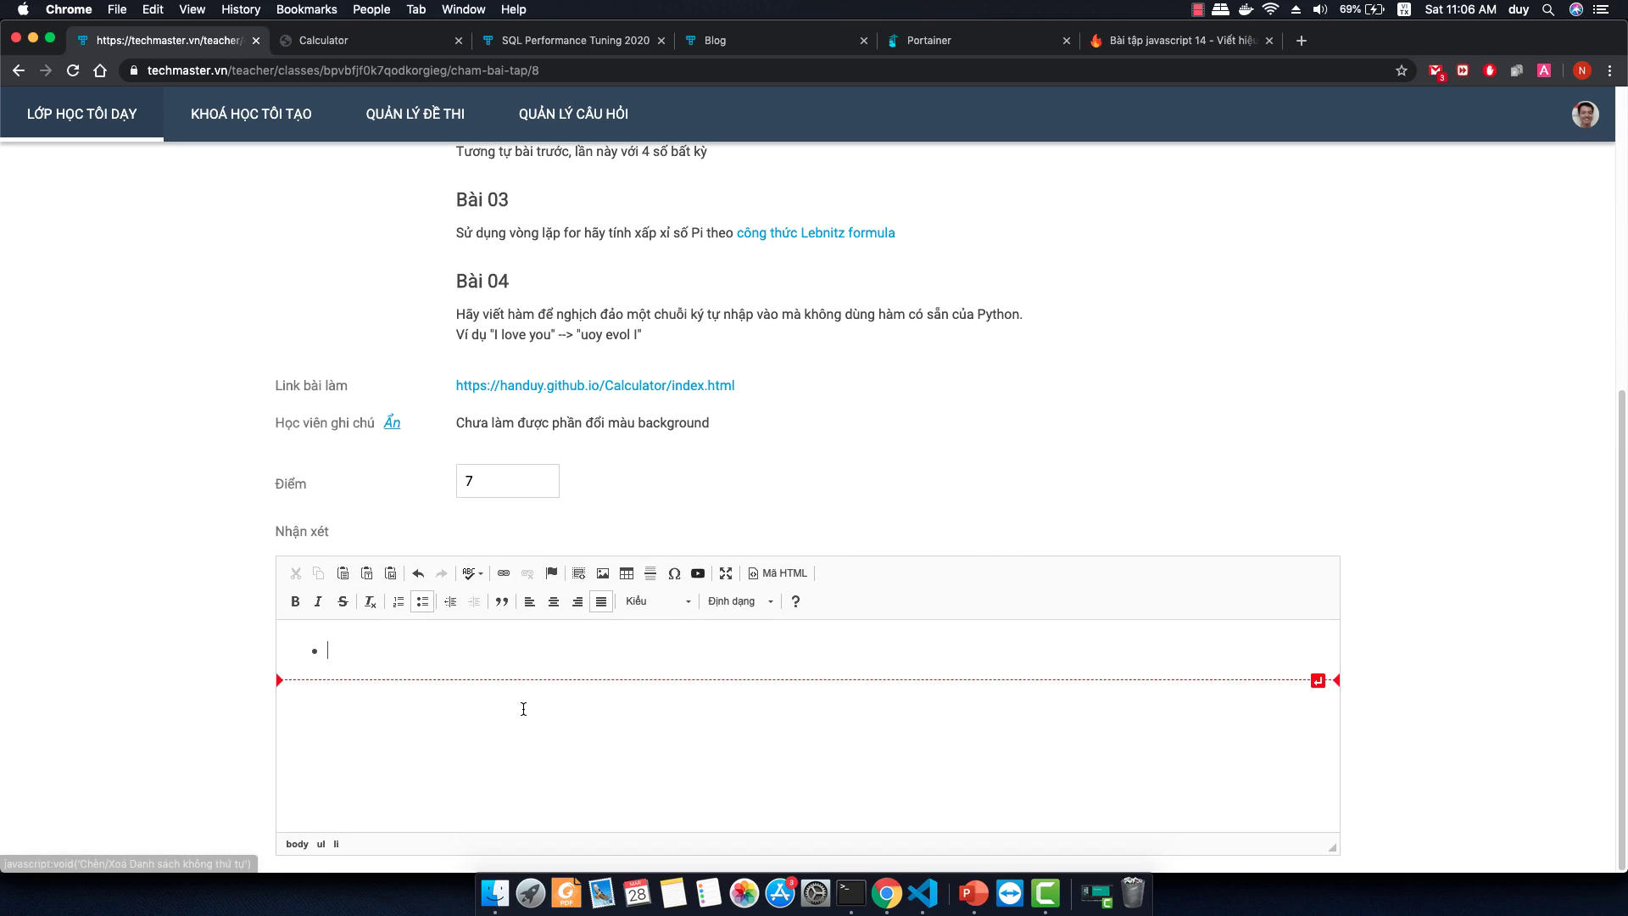
text(Bài số 1)
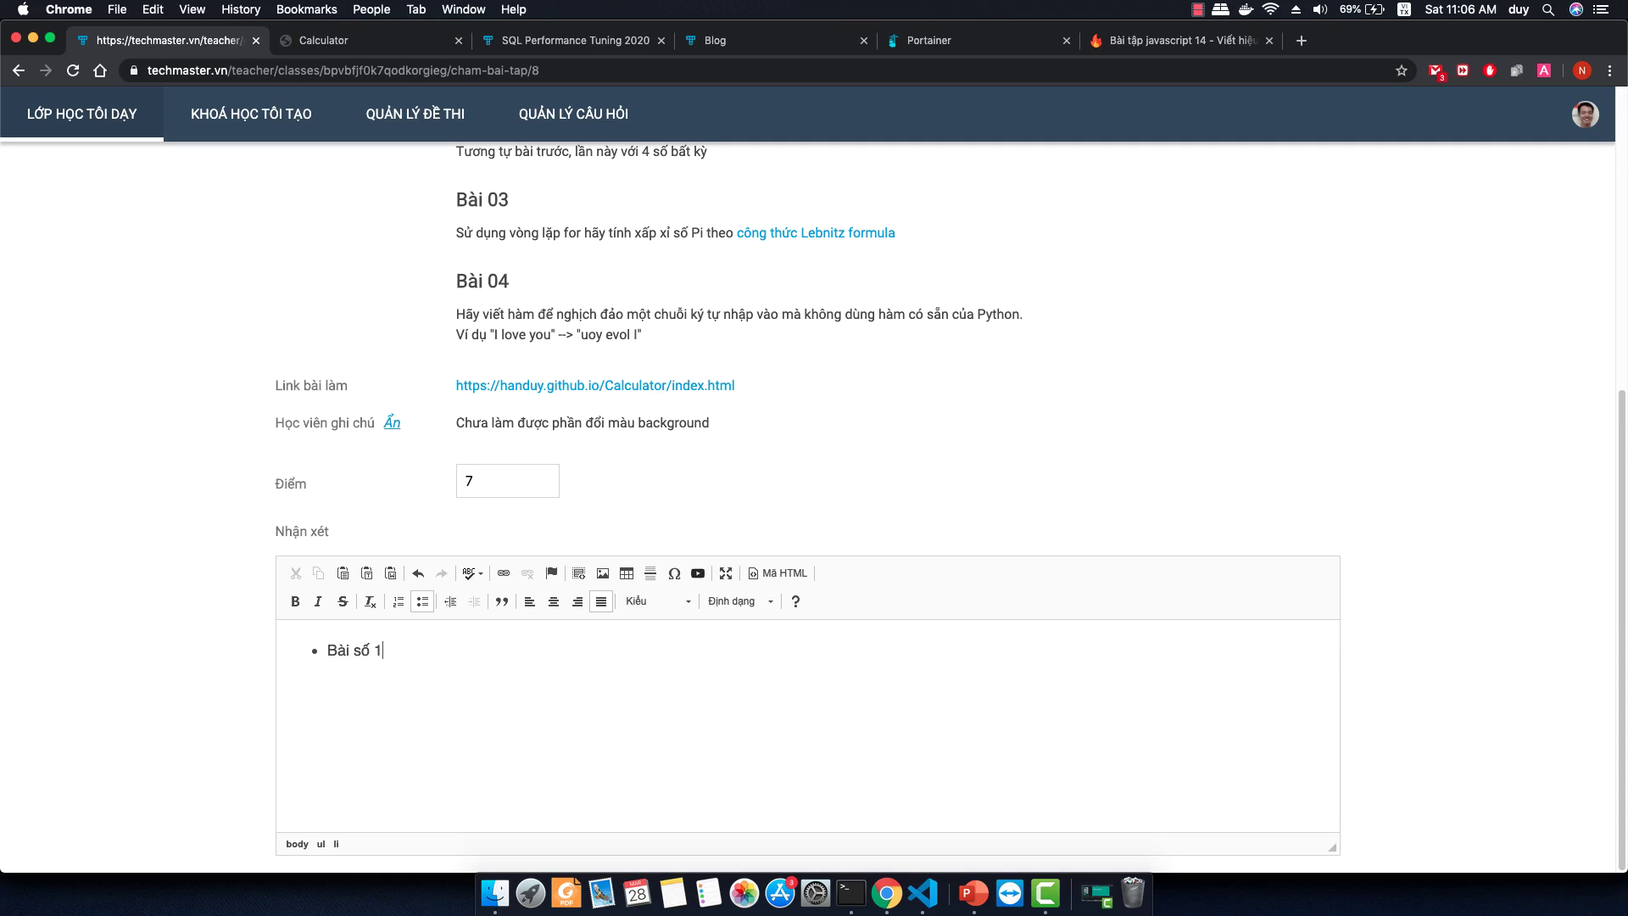
text(: Chưa đúng ở phần ...)
key(Return)
text(Bài số 2:)
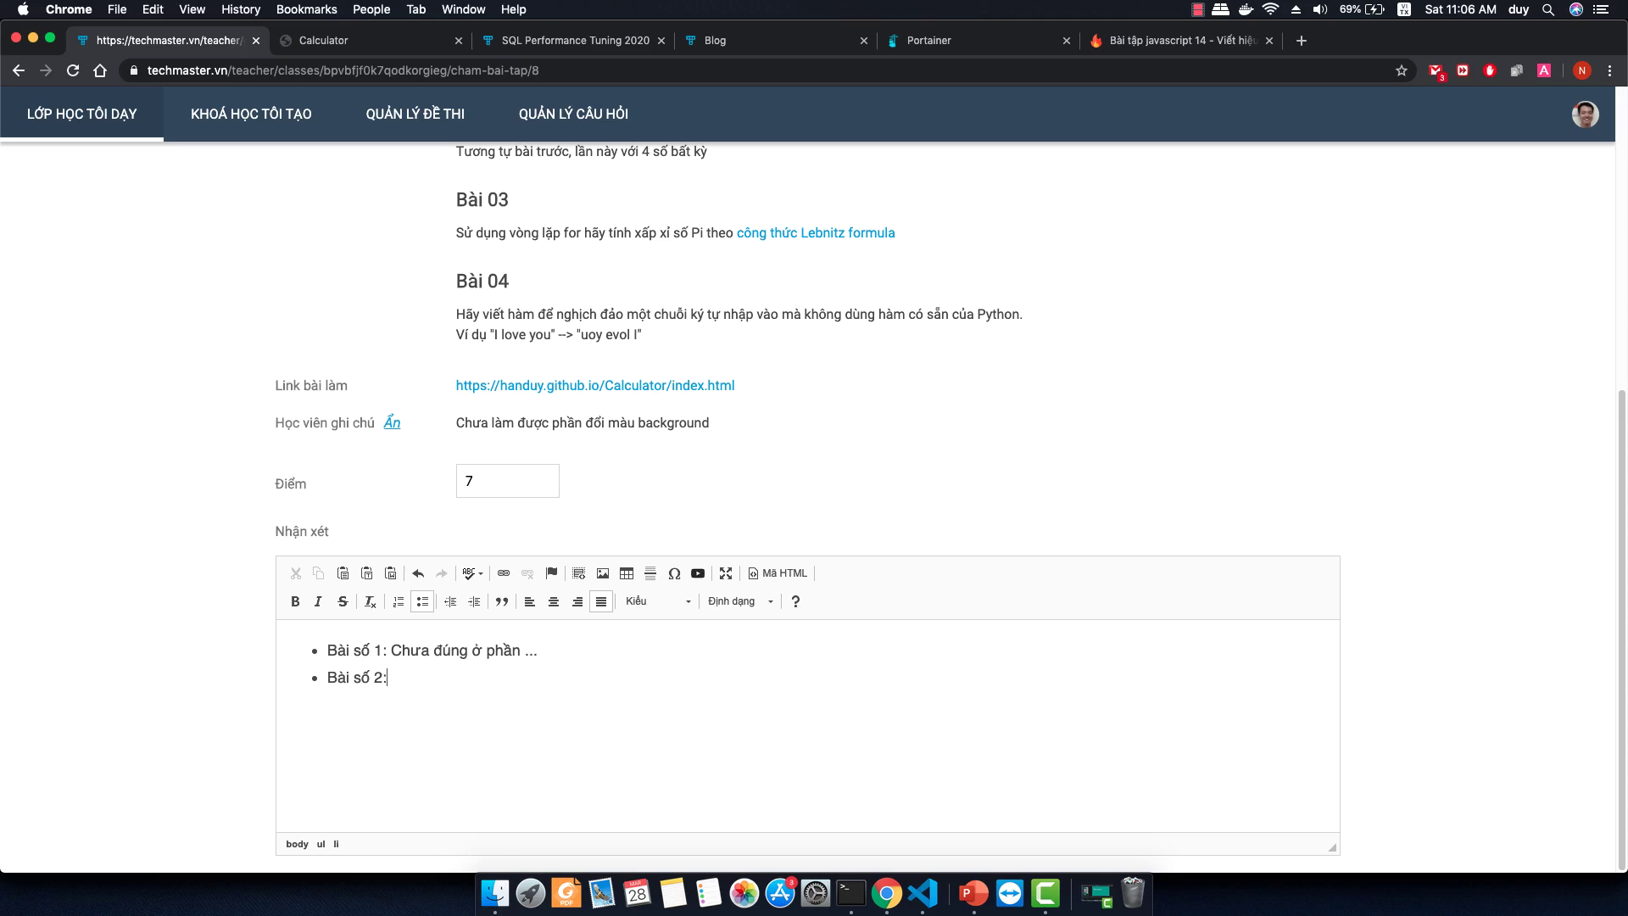
text( Chưa)
text( đúng ... )
text(...)
key(Return)
Look over the comment editor's insertion dialogs for code snippets, images, tables and YouTube videos without inserting anything.
click(582, 578)
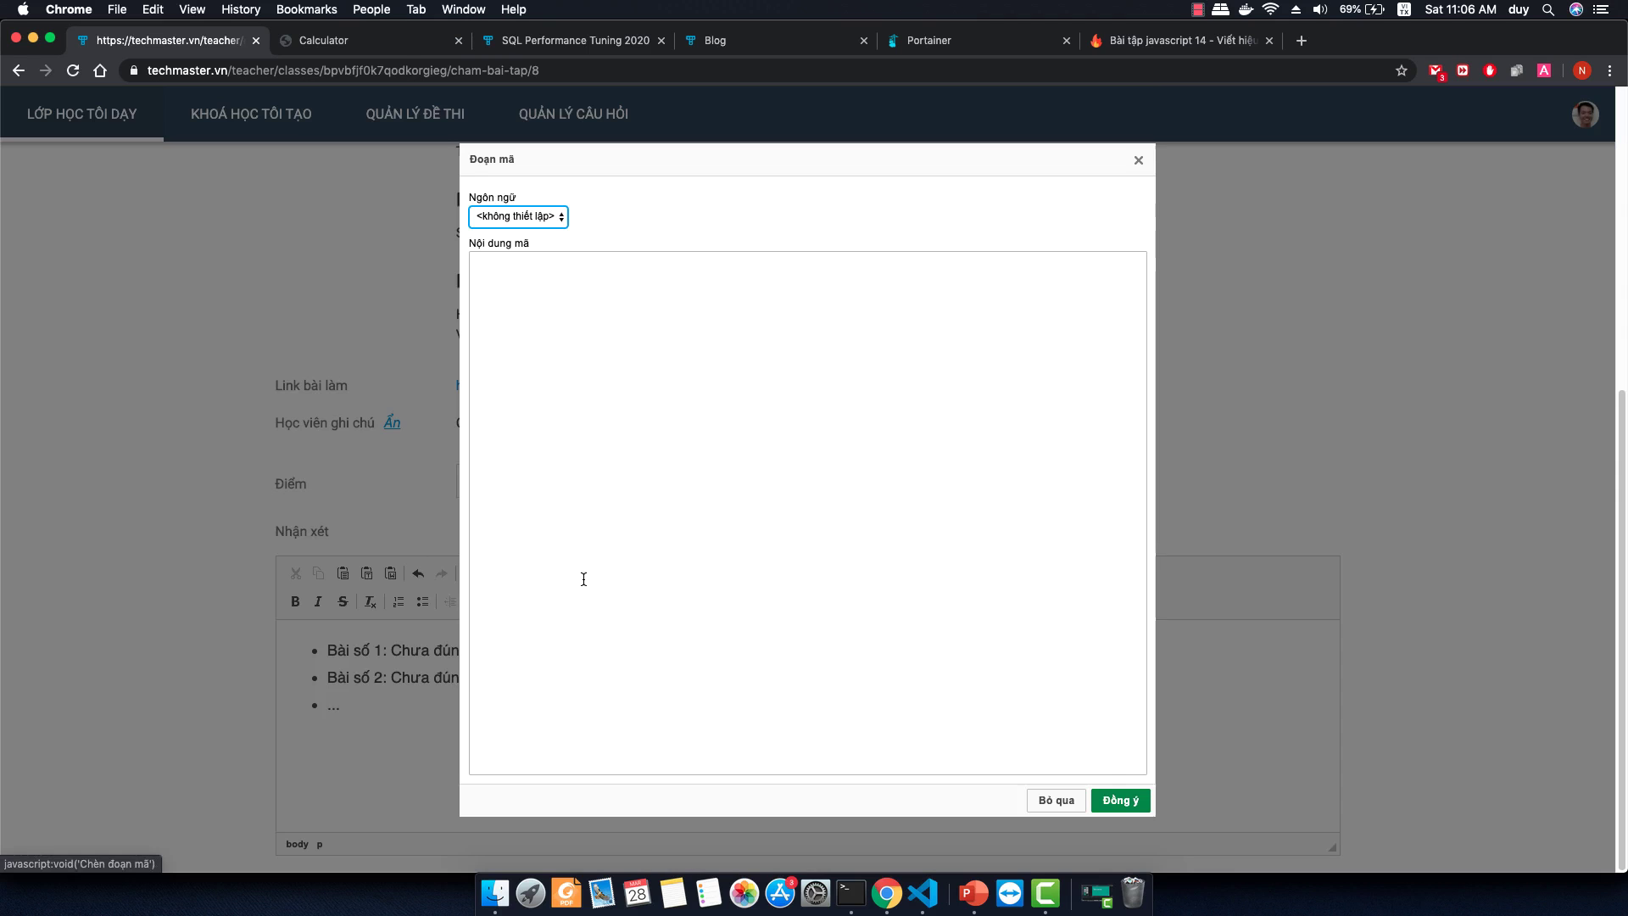
click(547, 218)
click(792, 313)
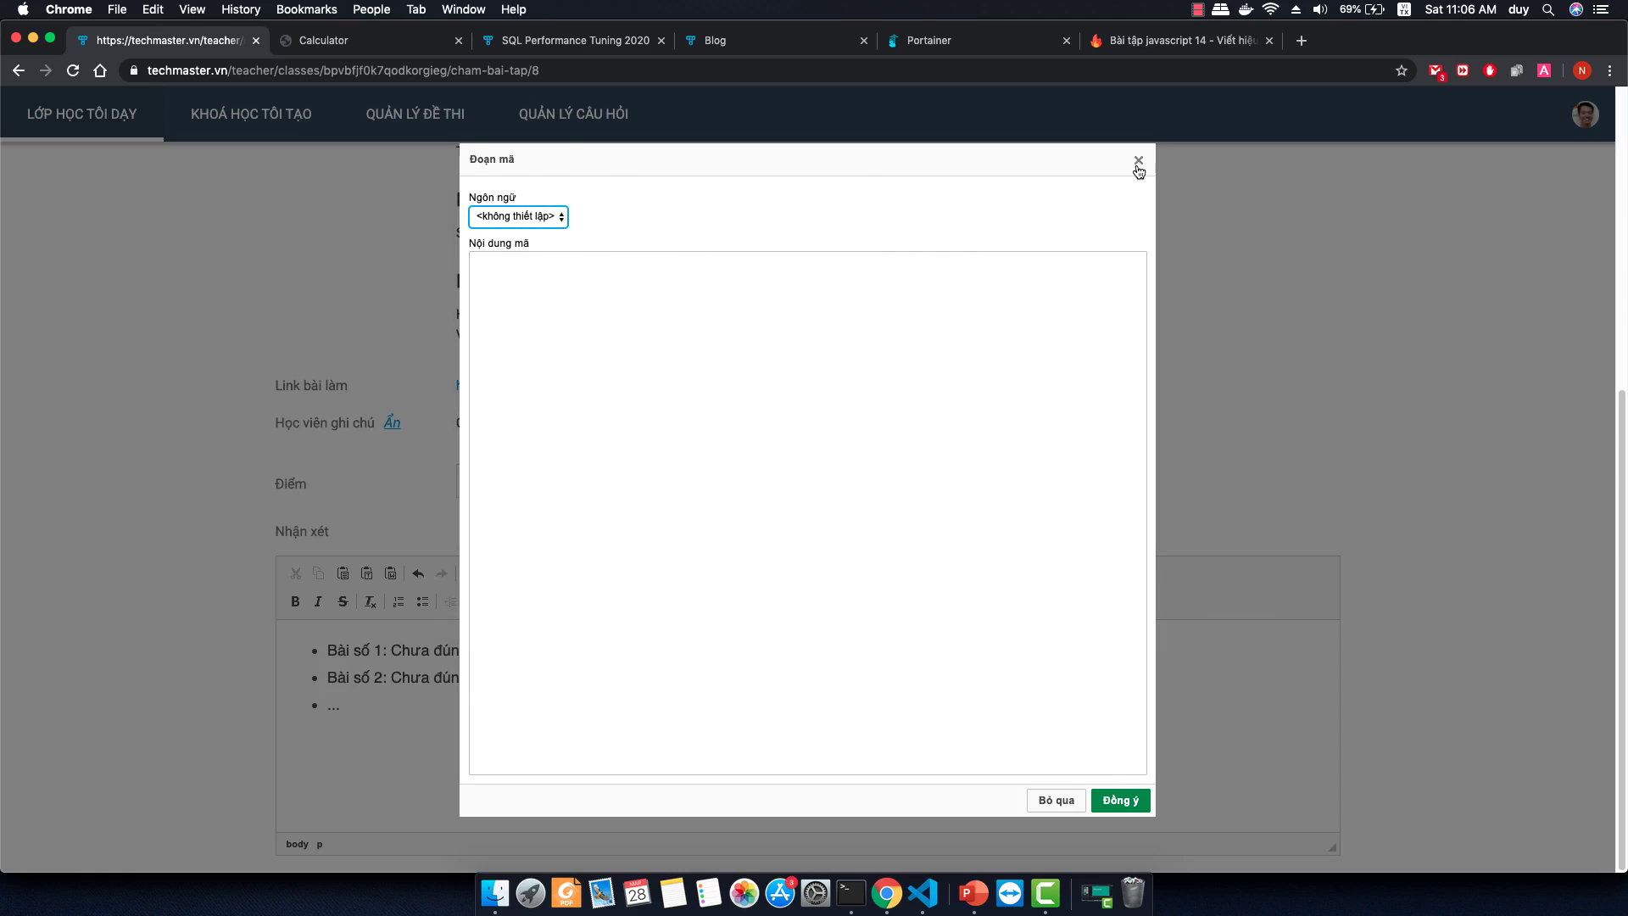
click(1138, 161)
click(607, 576)
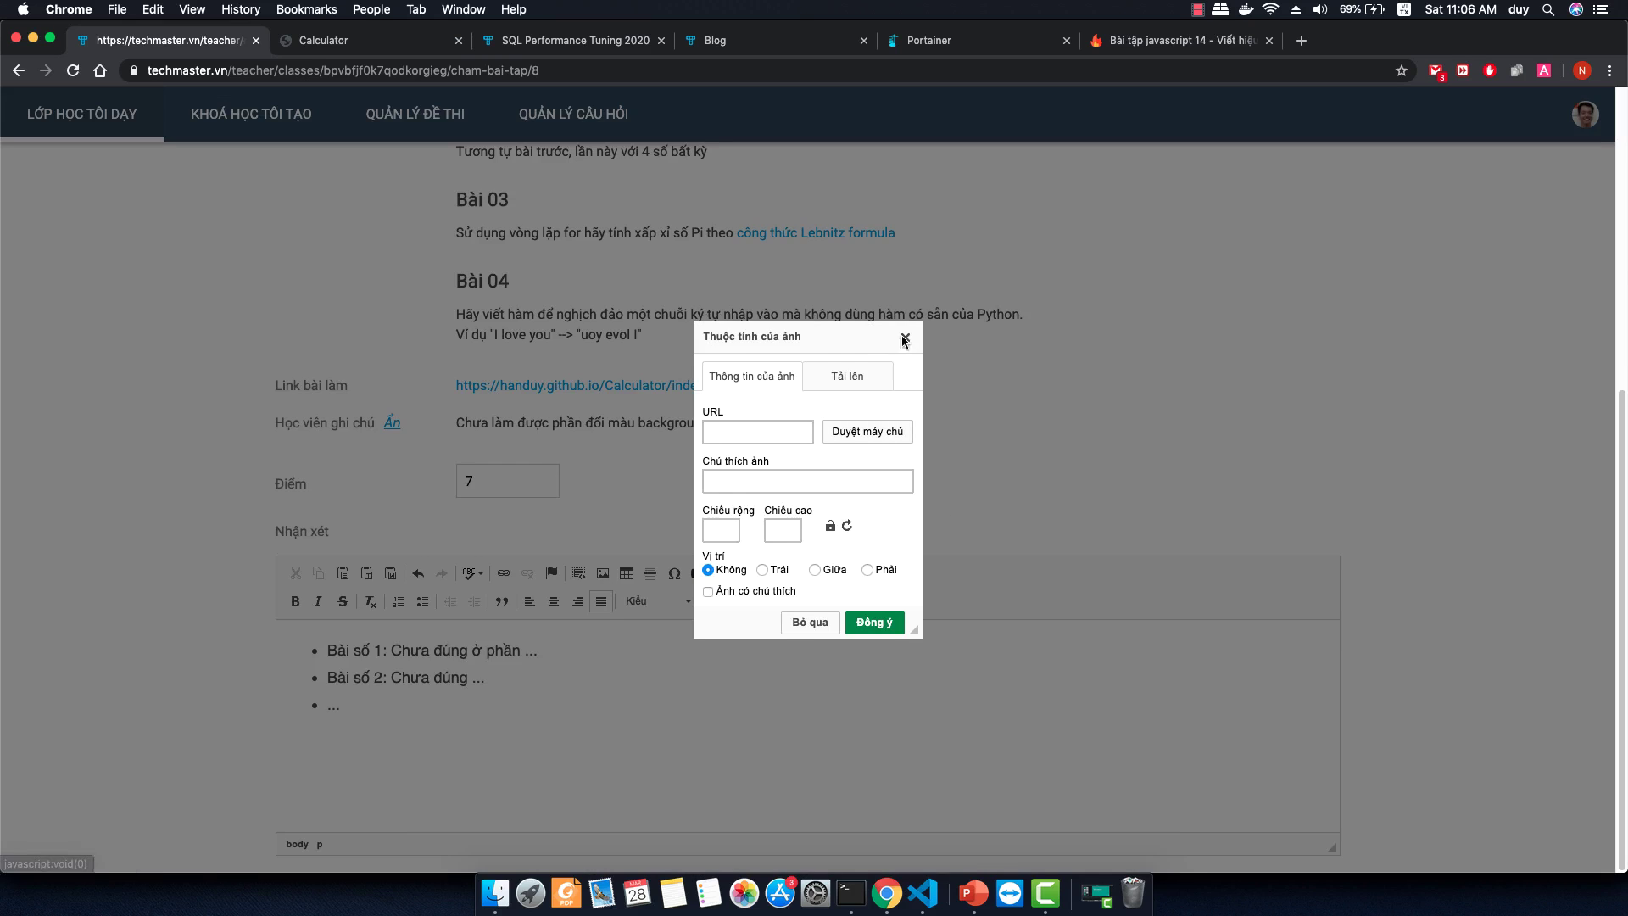
click(905, 339)
click(627, 574)
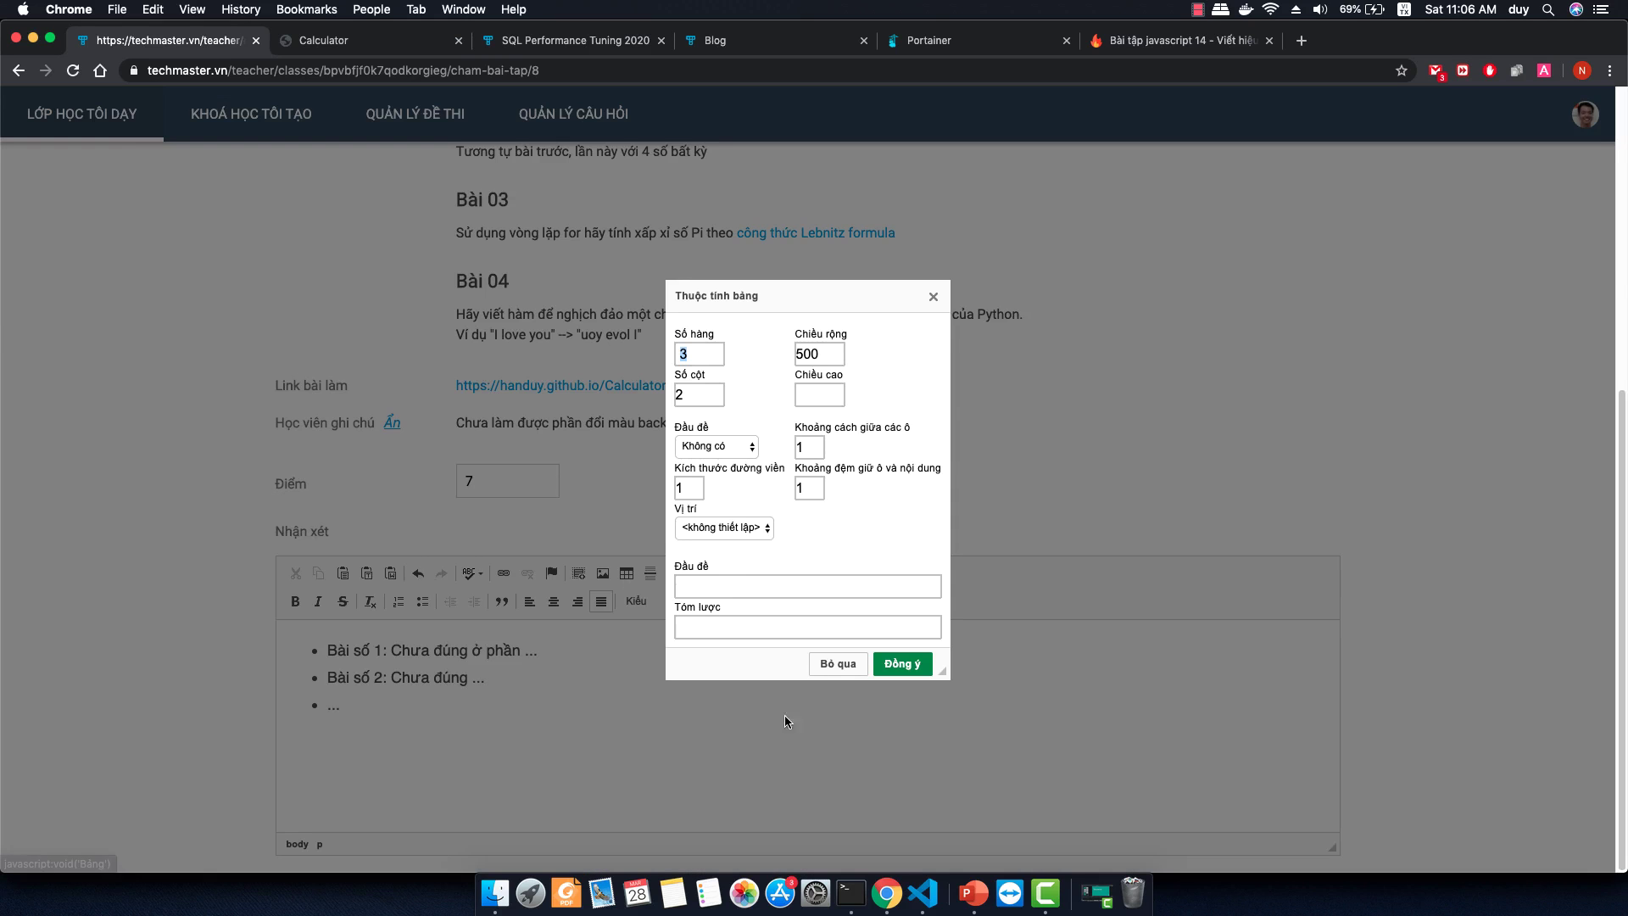
click(933, 296)
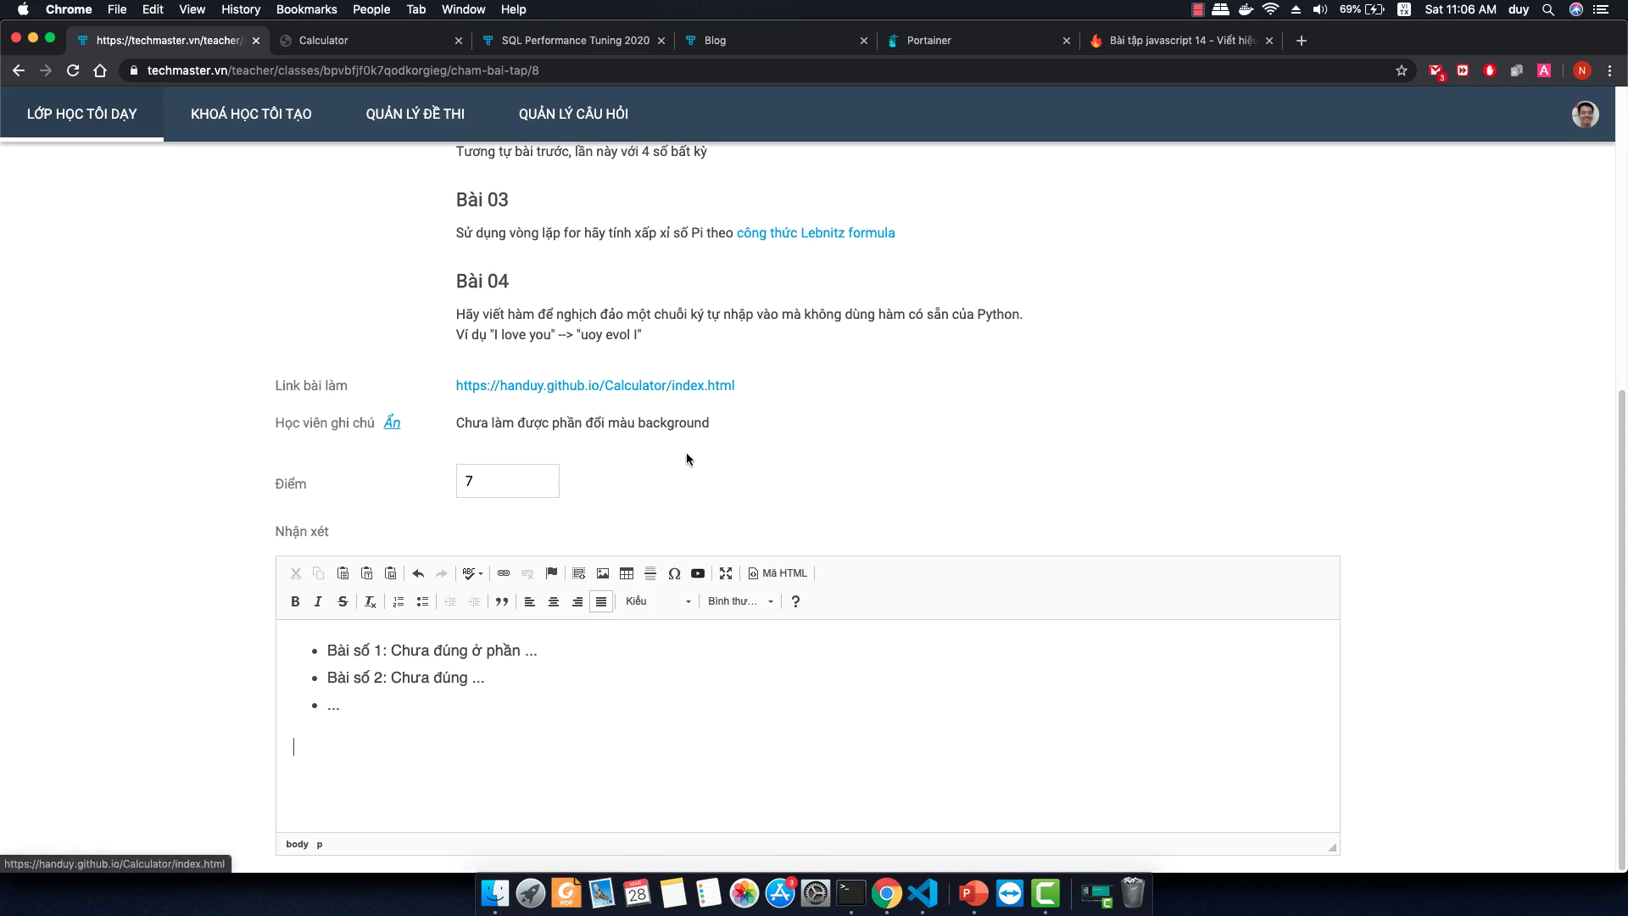
click(700, 574)
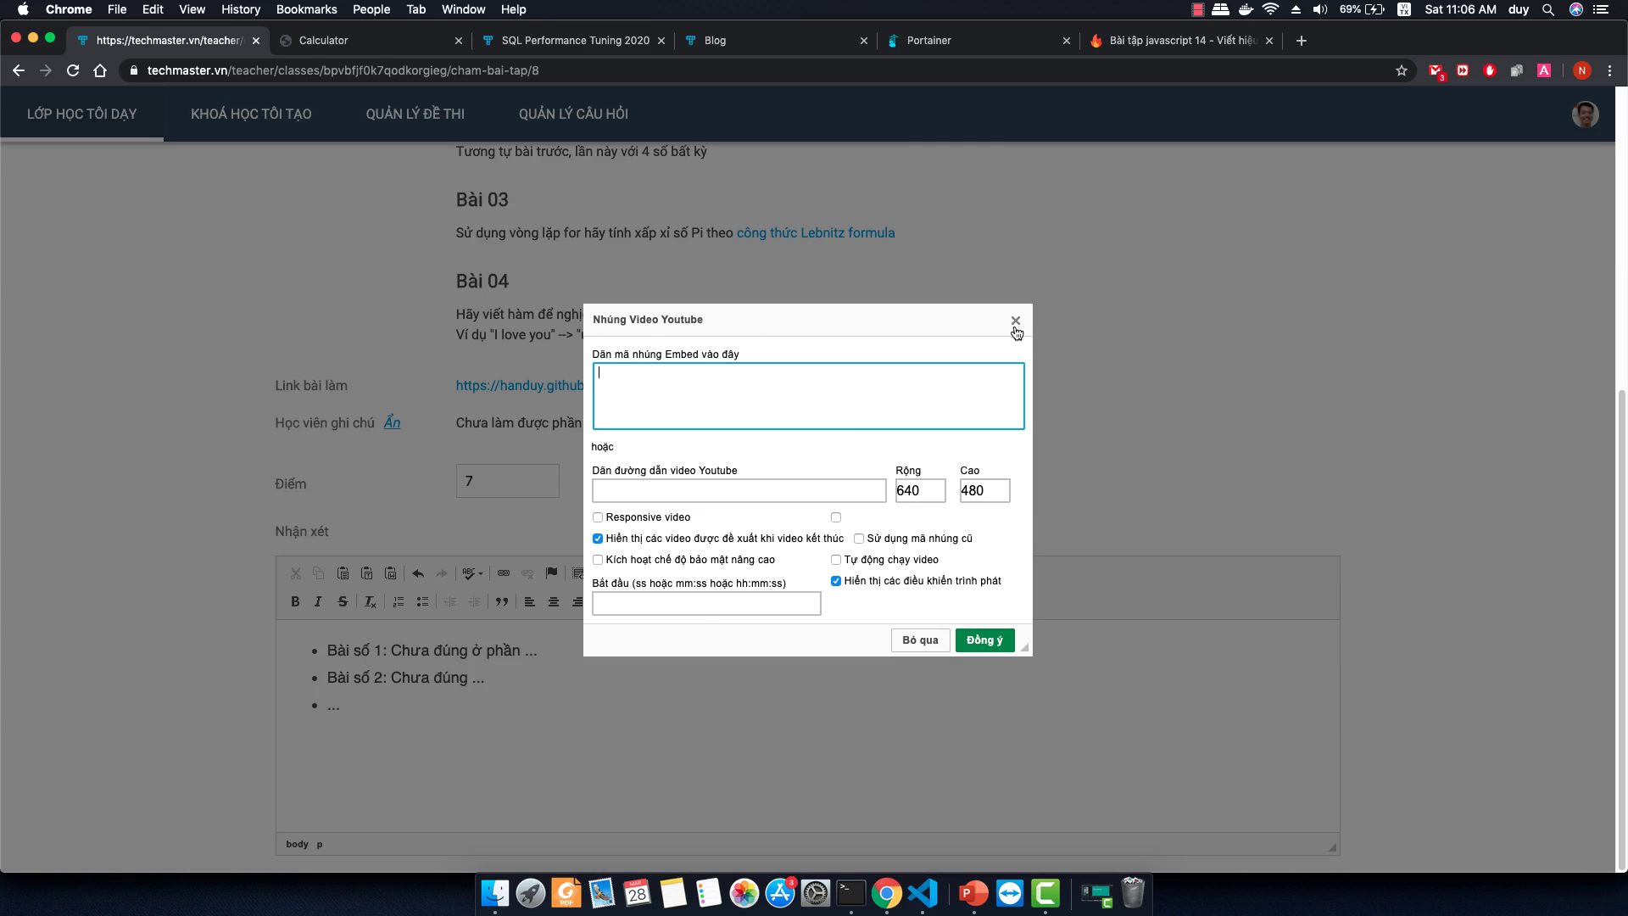
click(1016, 323)
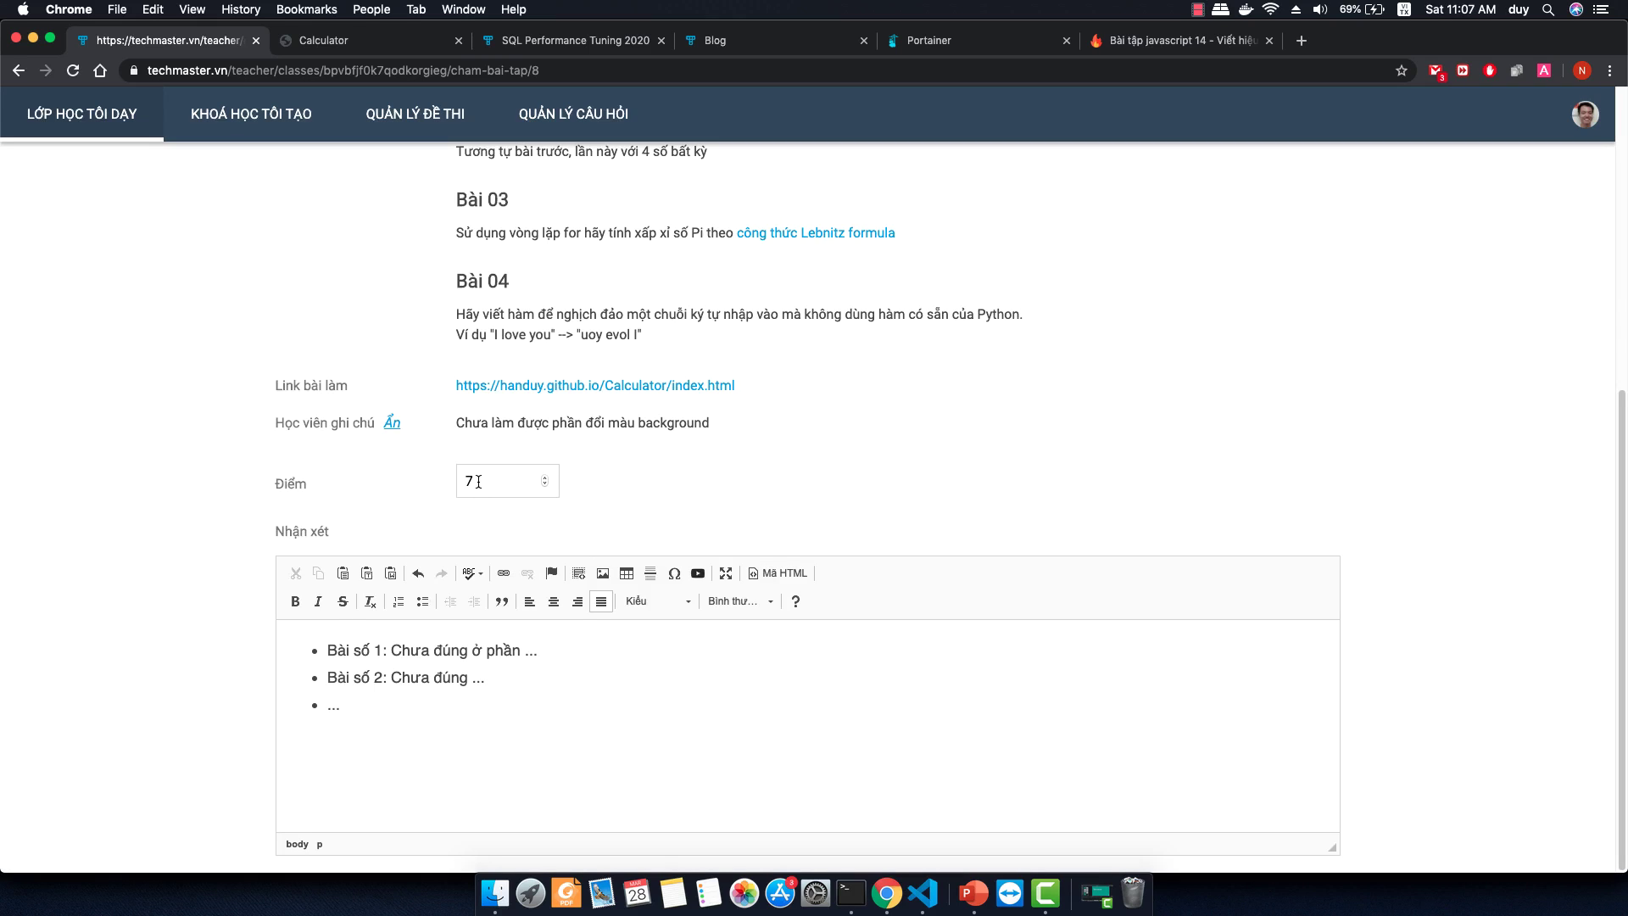
Submit the grading of the "Thu thập statistics" submission with its score and comment.
scroll(149, 631, up, 10)
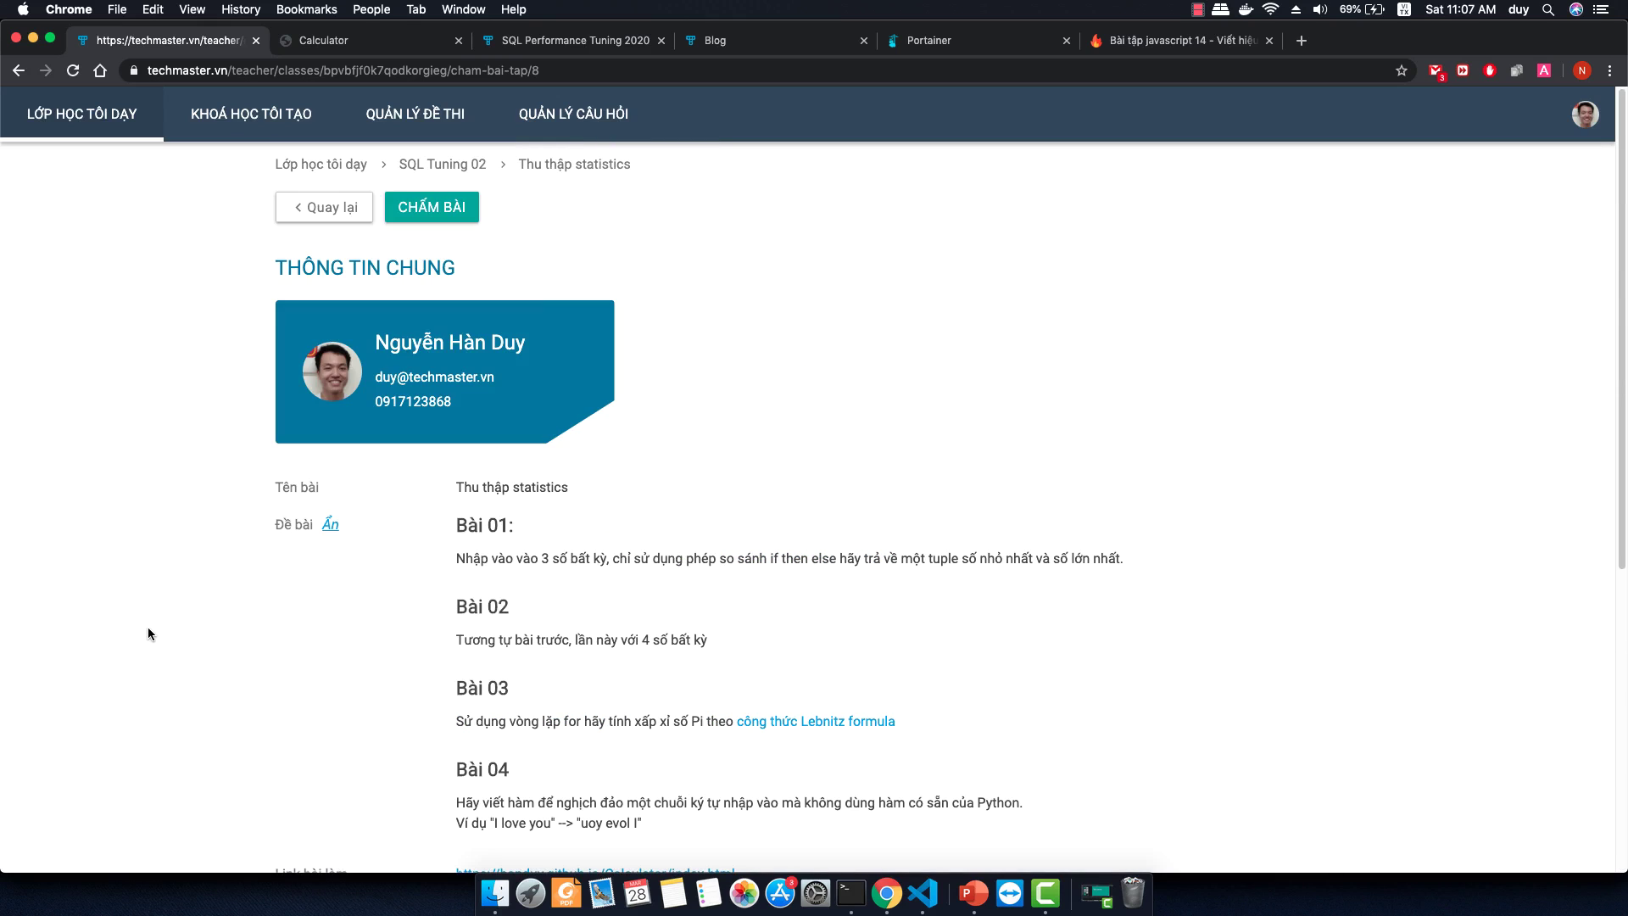
click(445, 212)
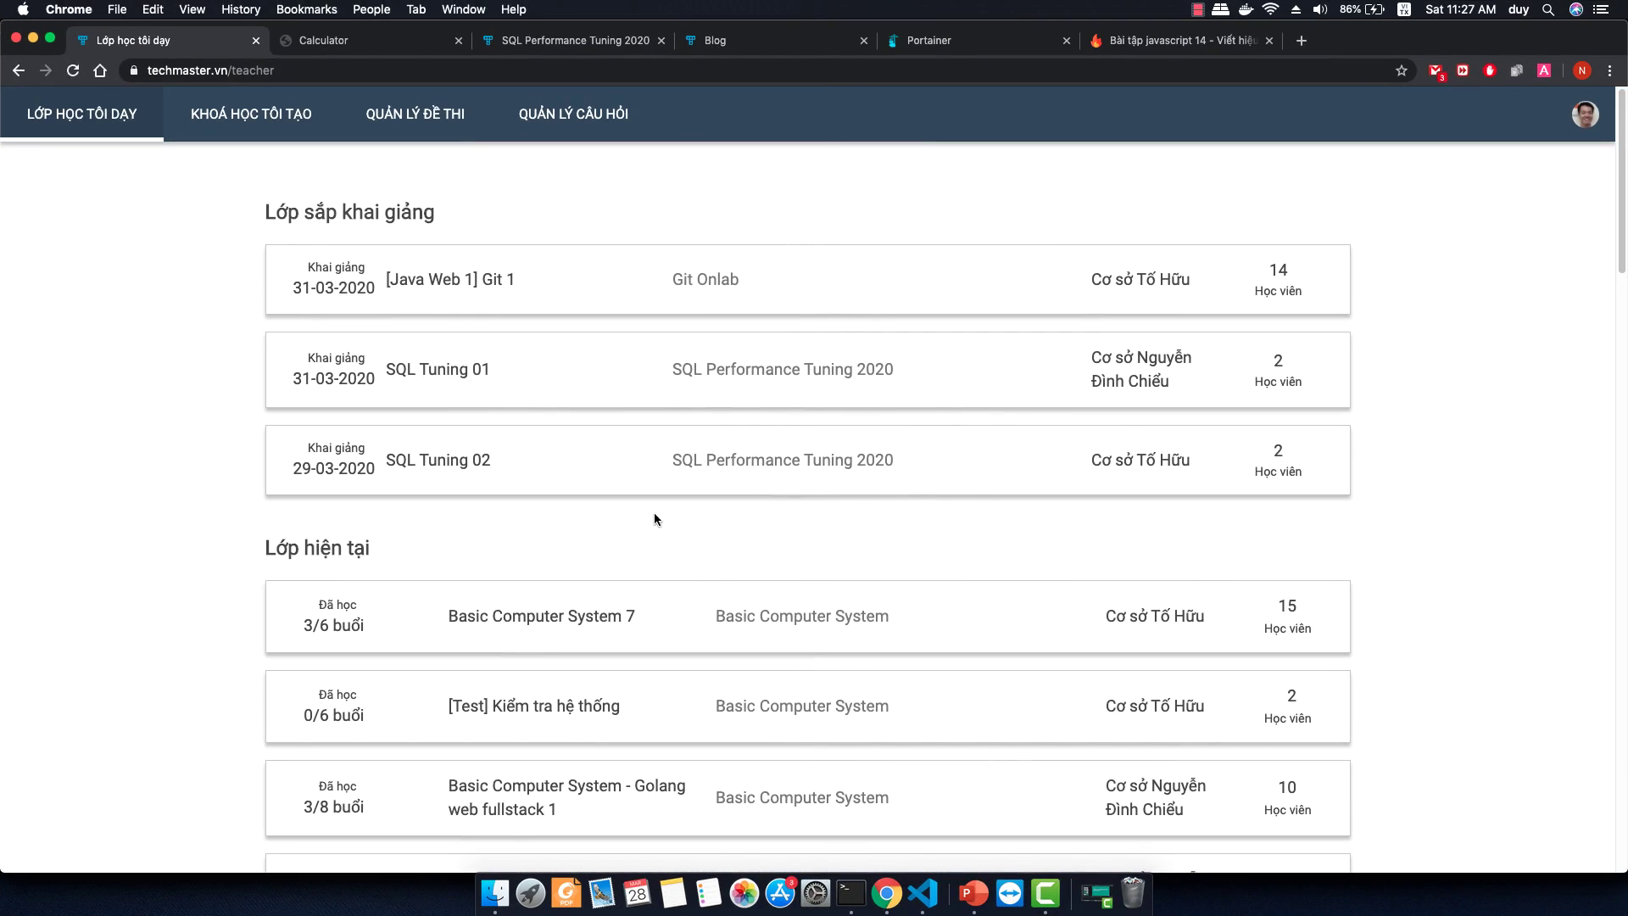
View the student list of class SQL Tuning 01 and examine the second student's online learning and exercise progress.
click(481, 377)
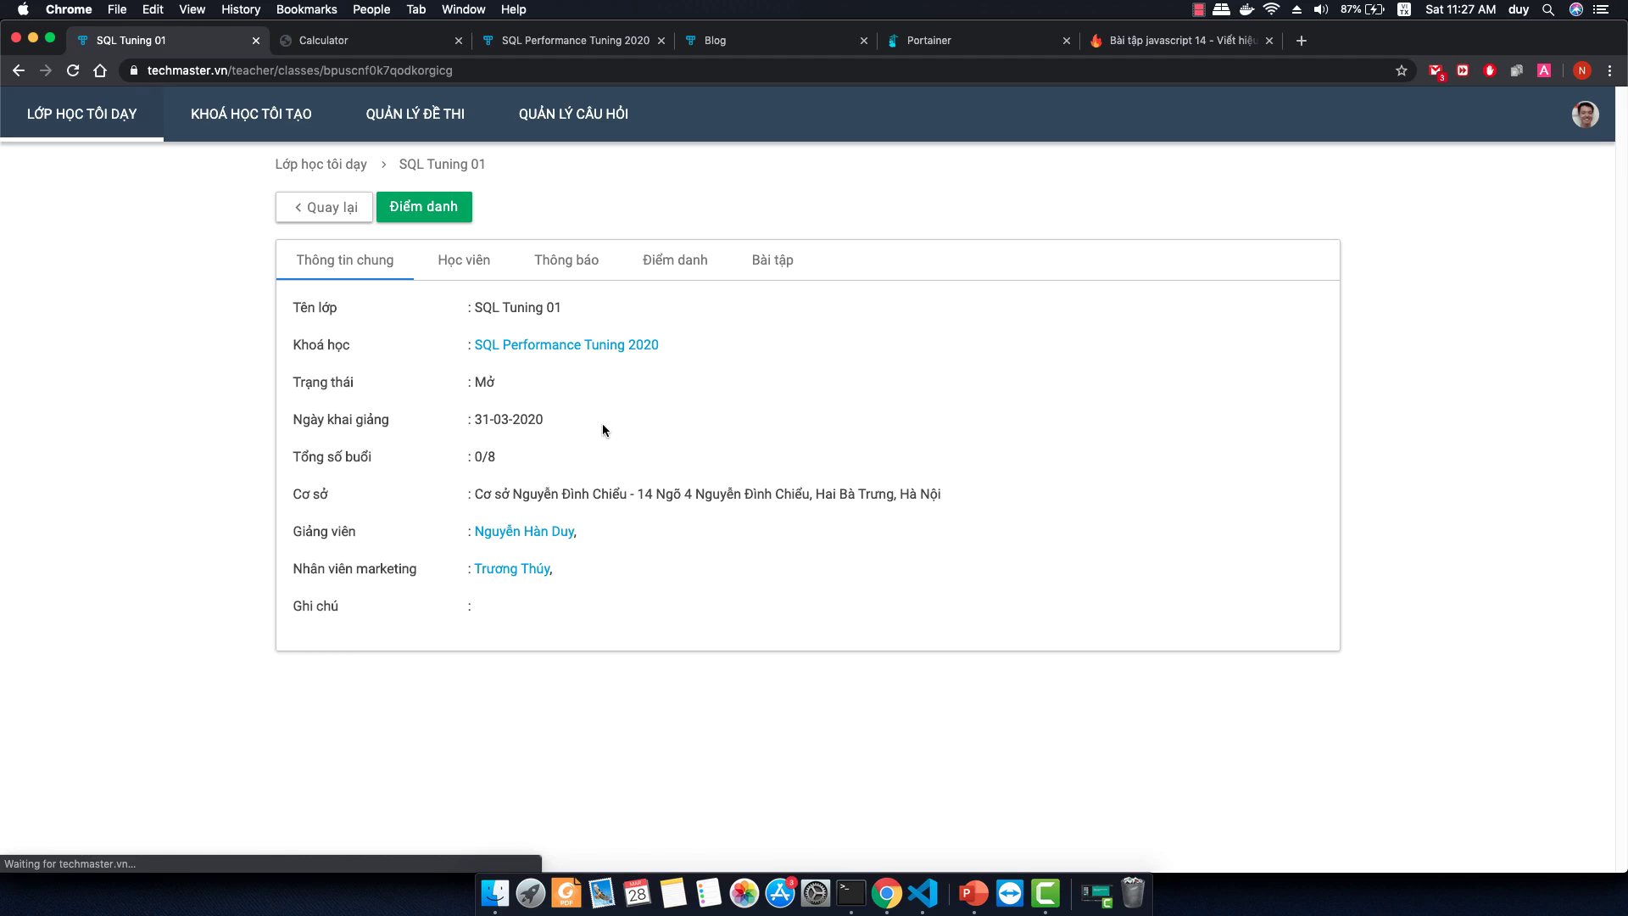
click(465, 268)
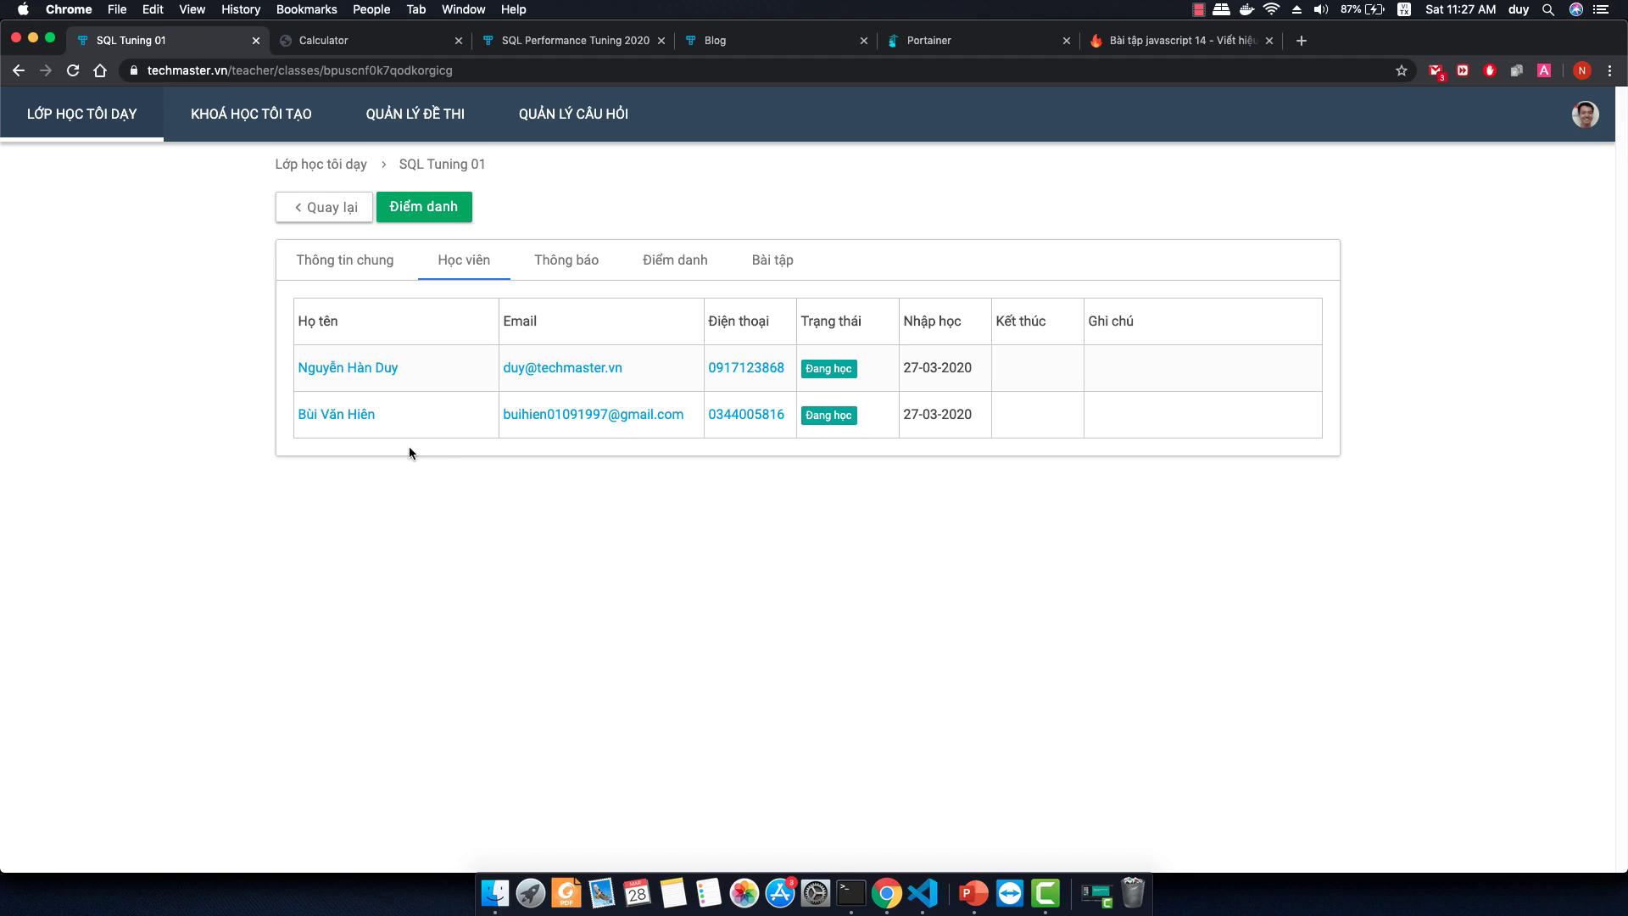
click(351, 423)
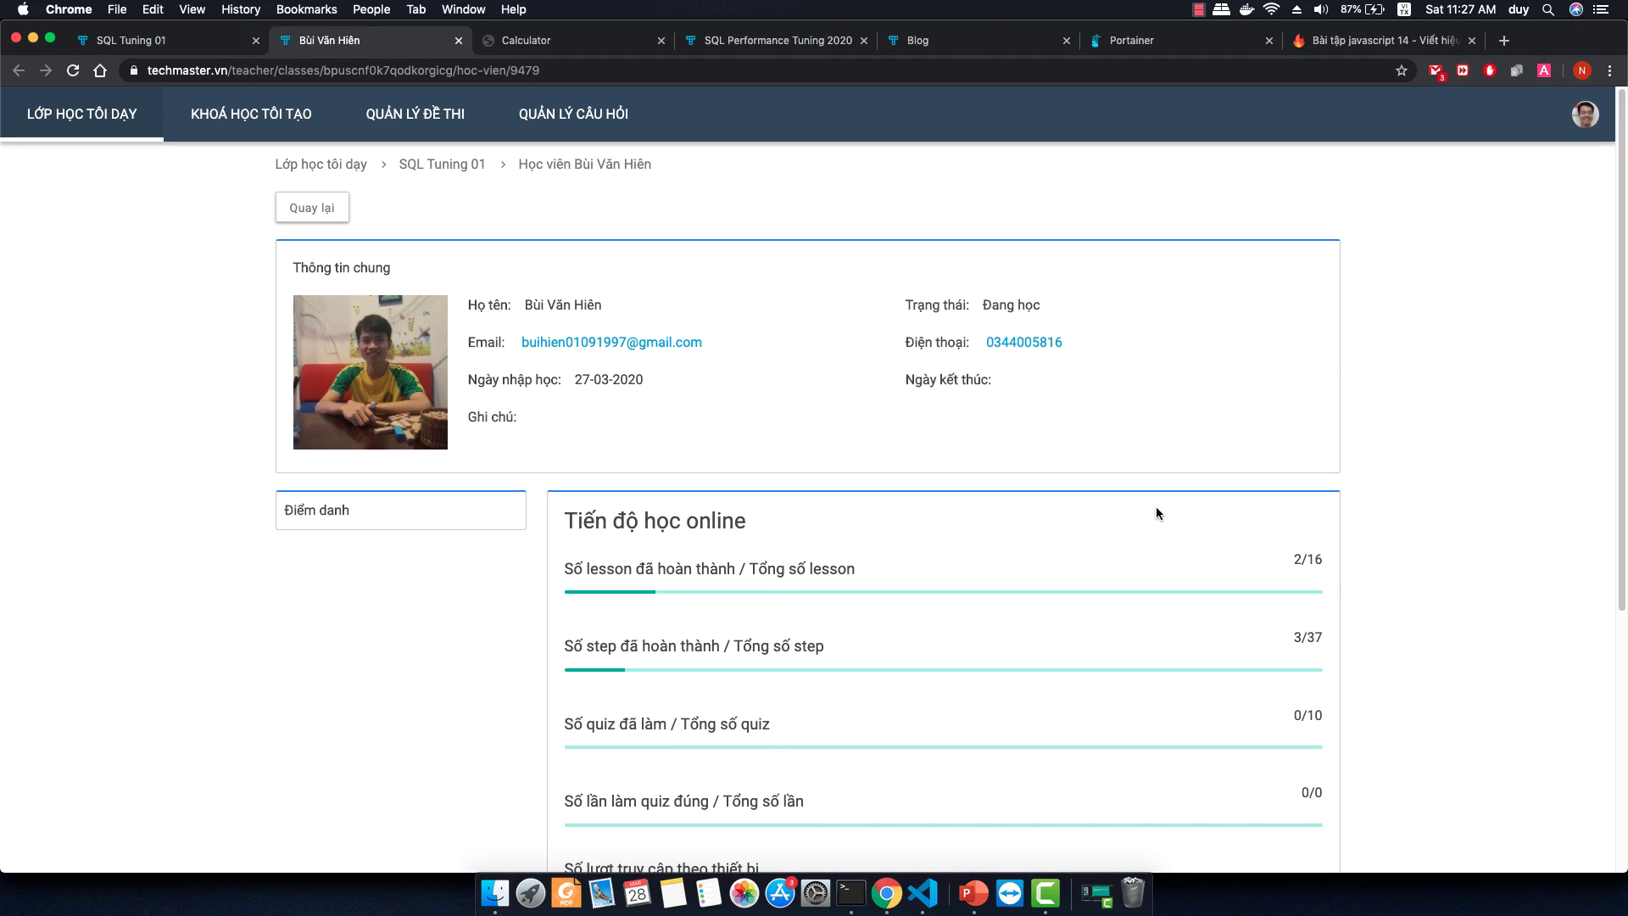
scroll(1127, 524, down, 5)
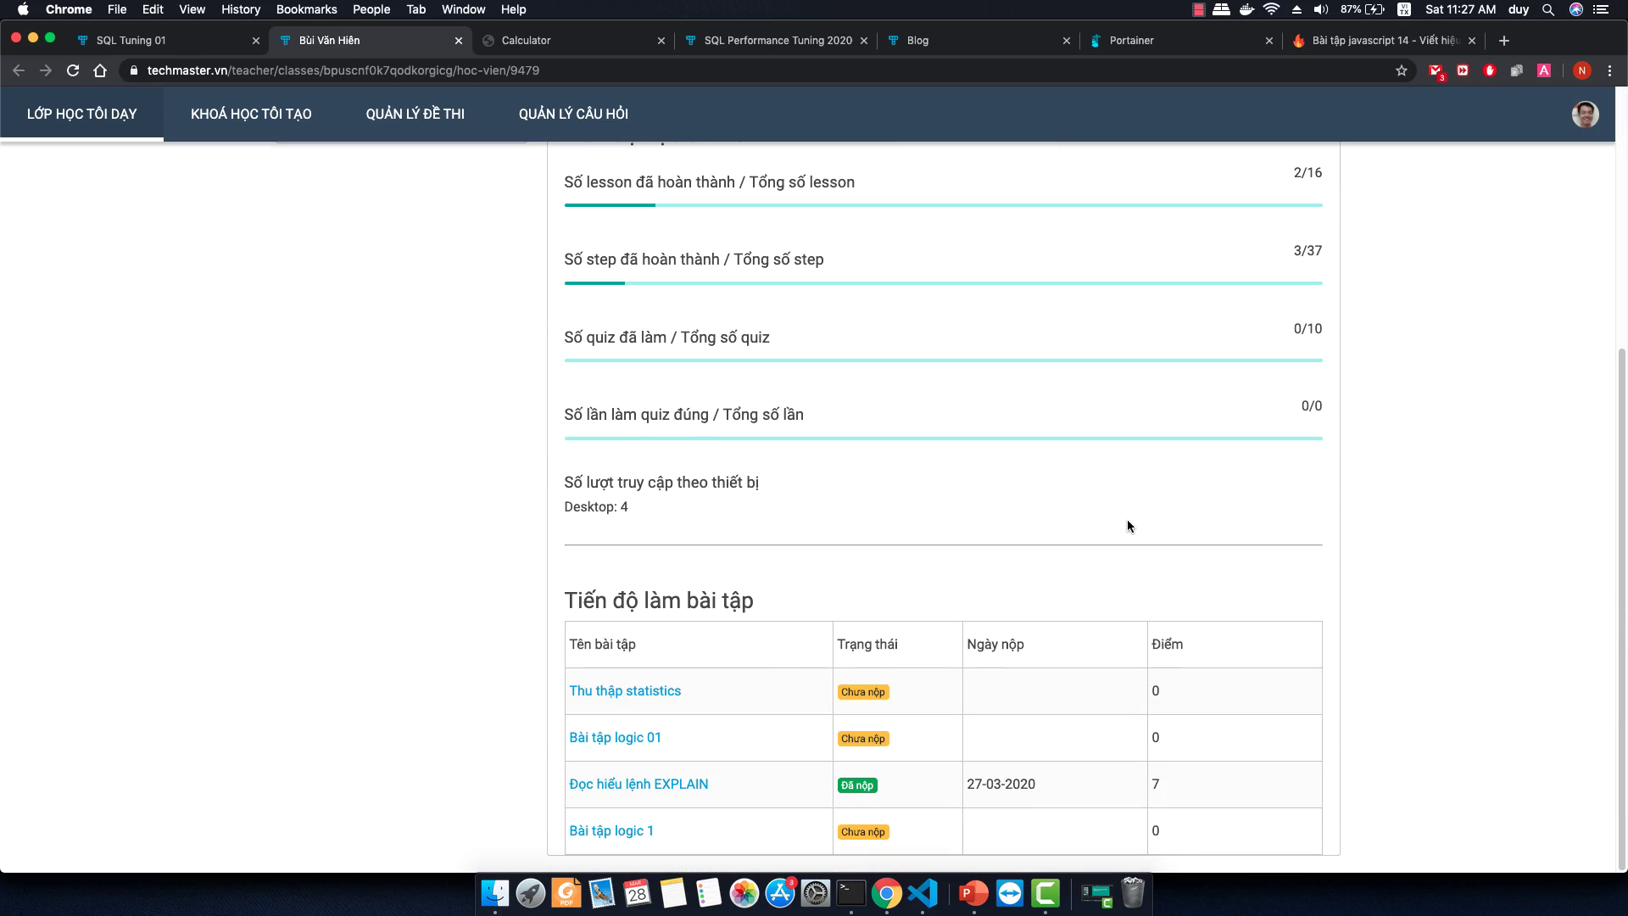